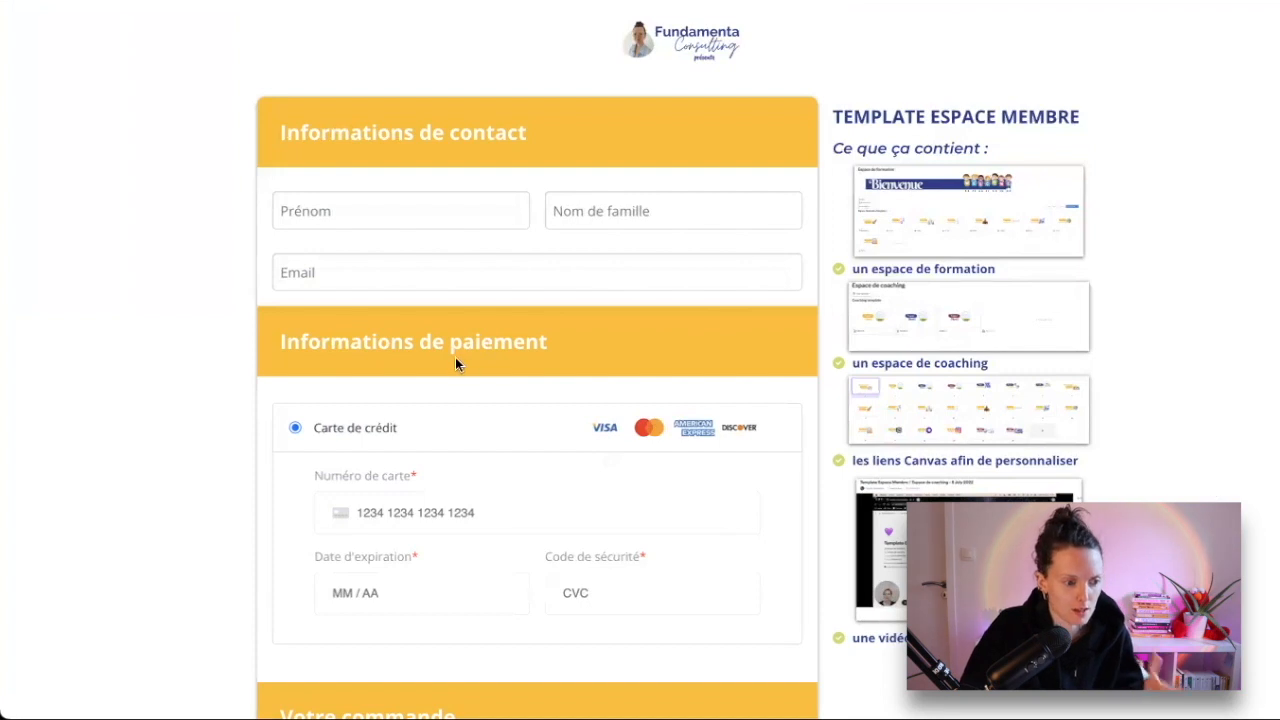
Examine the example order form and its thank-you page from start to end
scroll(455, 294, "down", 3)
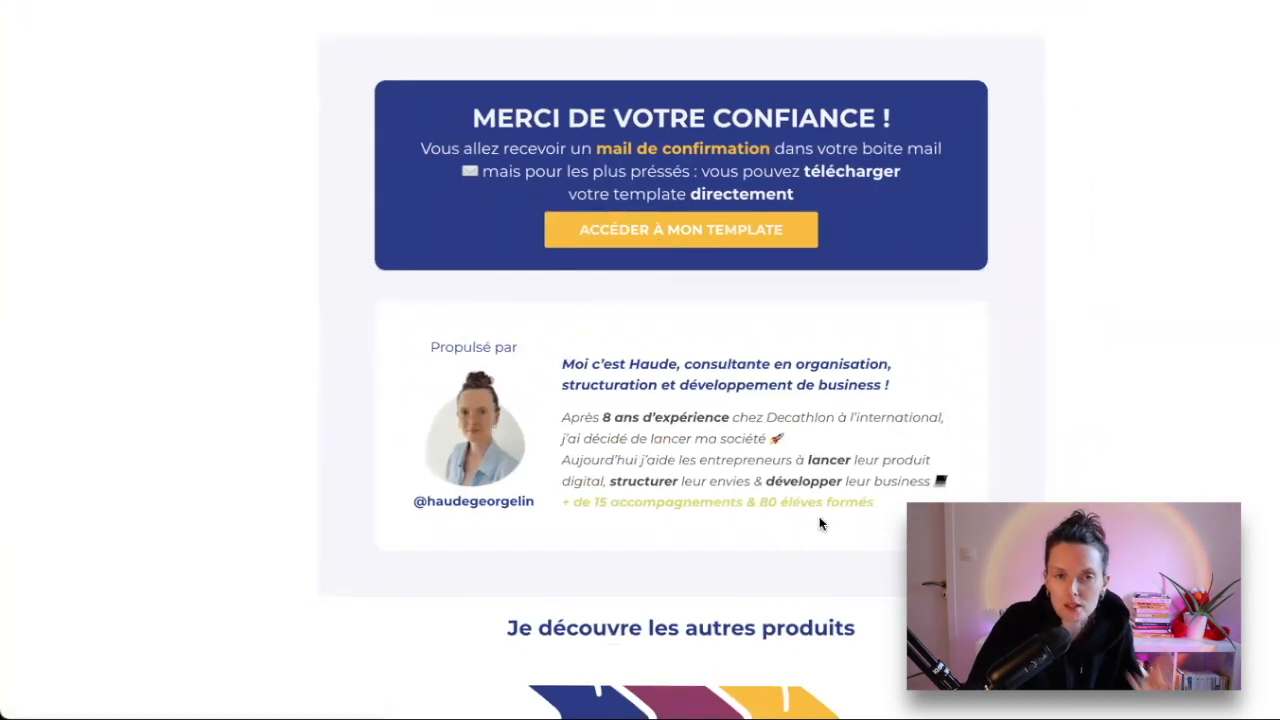
scroll(945, 497, "down", 1)
scroll(945, 497, "down", 6)
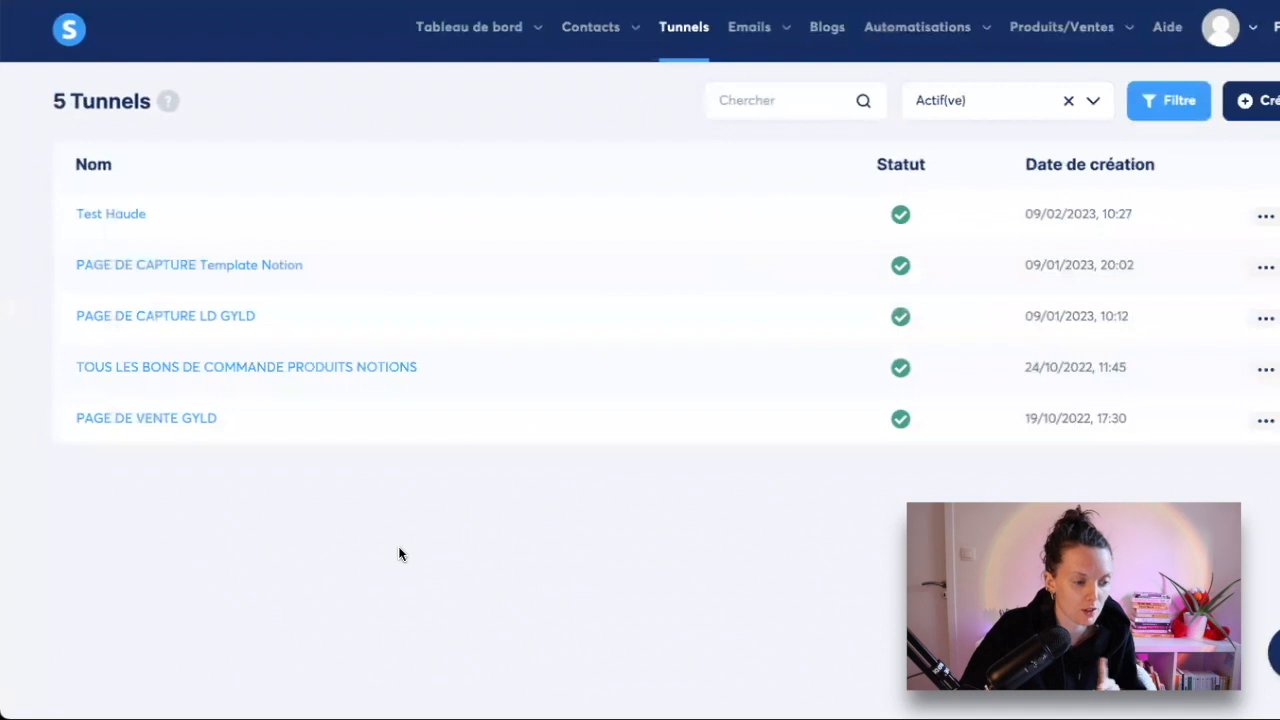
View the BDC Espace membre page settings in the TOUS LES BONS DE COMMANDE PRODUITS NOTIONS funnel, and return to the funnel list
left_click(266, 366)
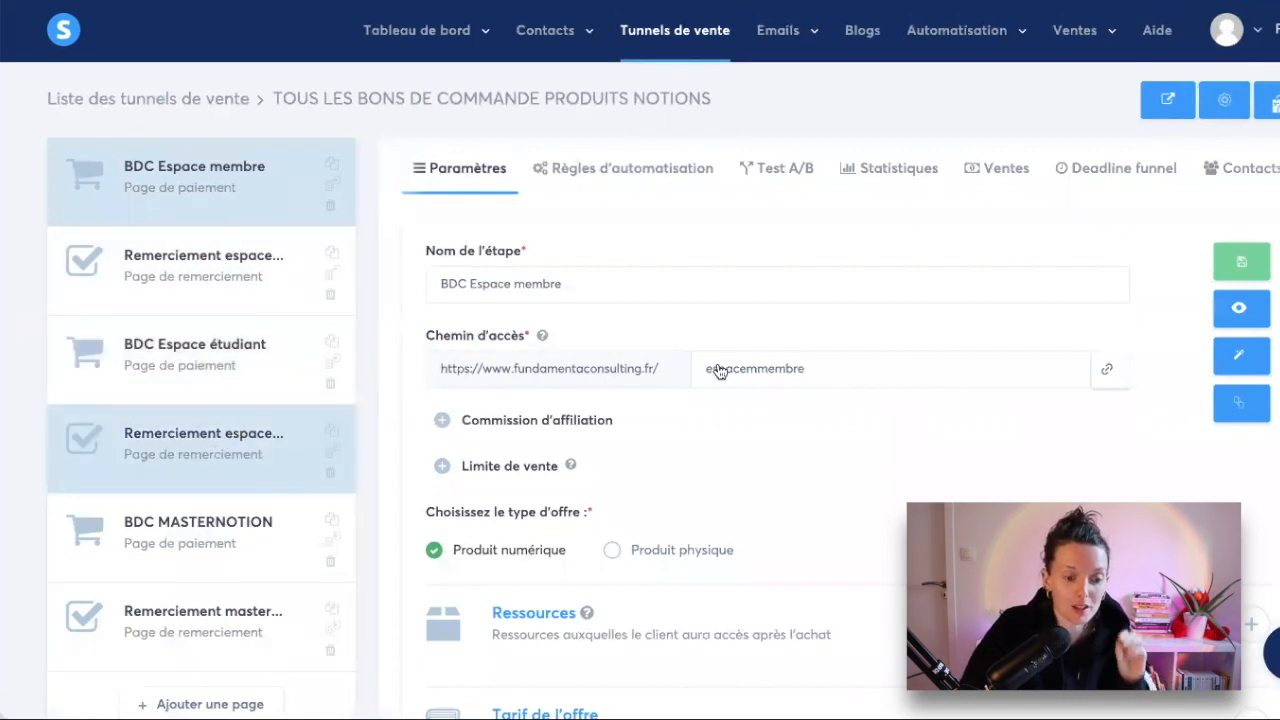
left_click(692, 52)
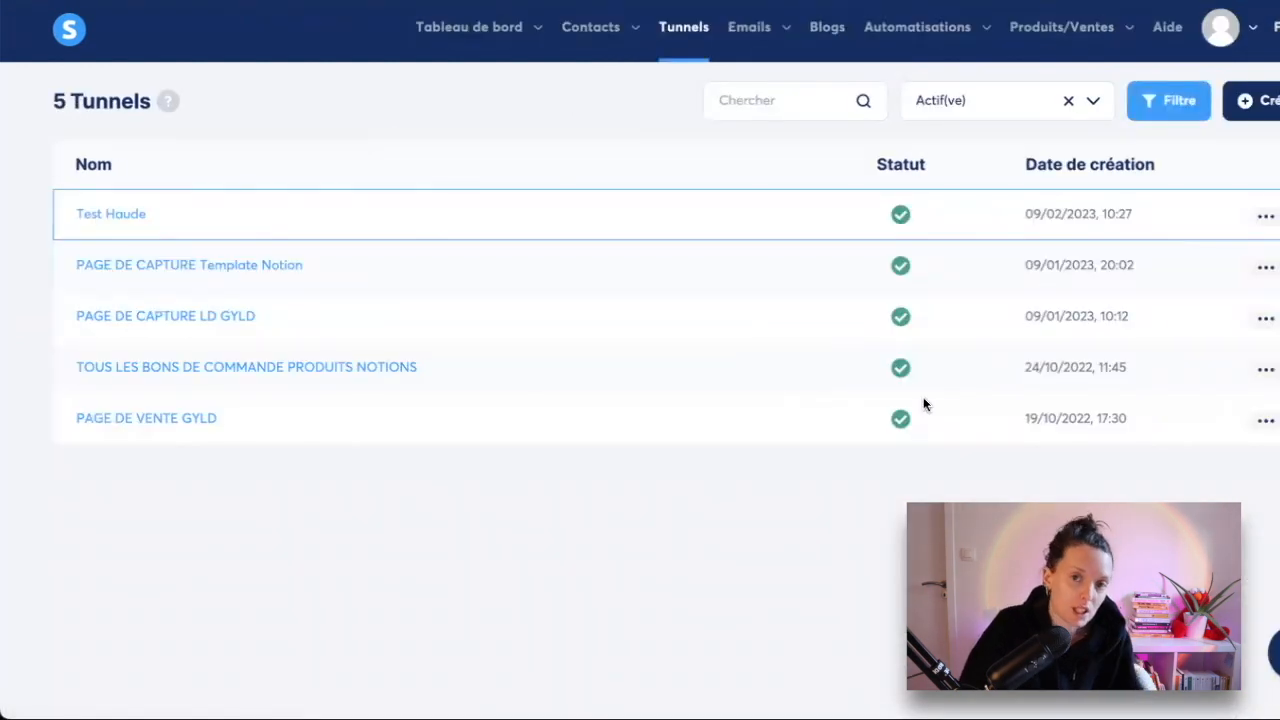
left_click(1272, 115)
left_click(537, 191)
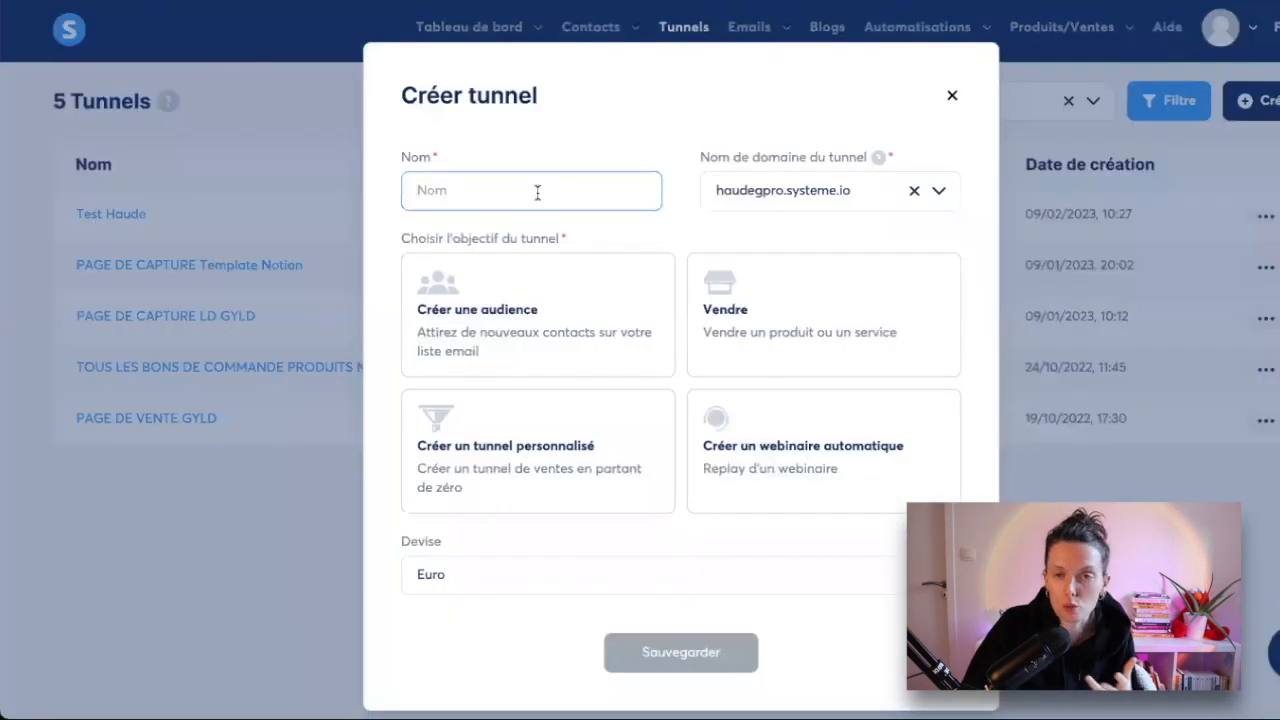
left_click(938, 191)
left_click(860, 272)
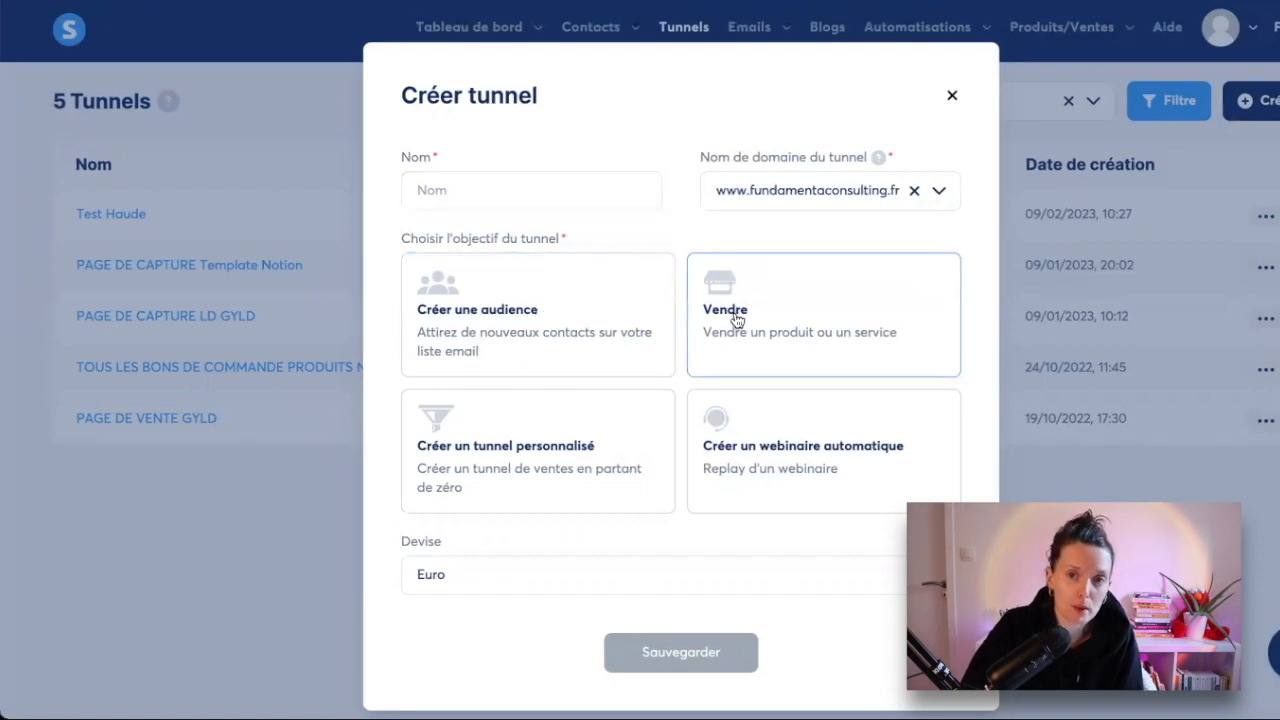
left_click(515, 470)
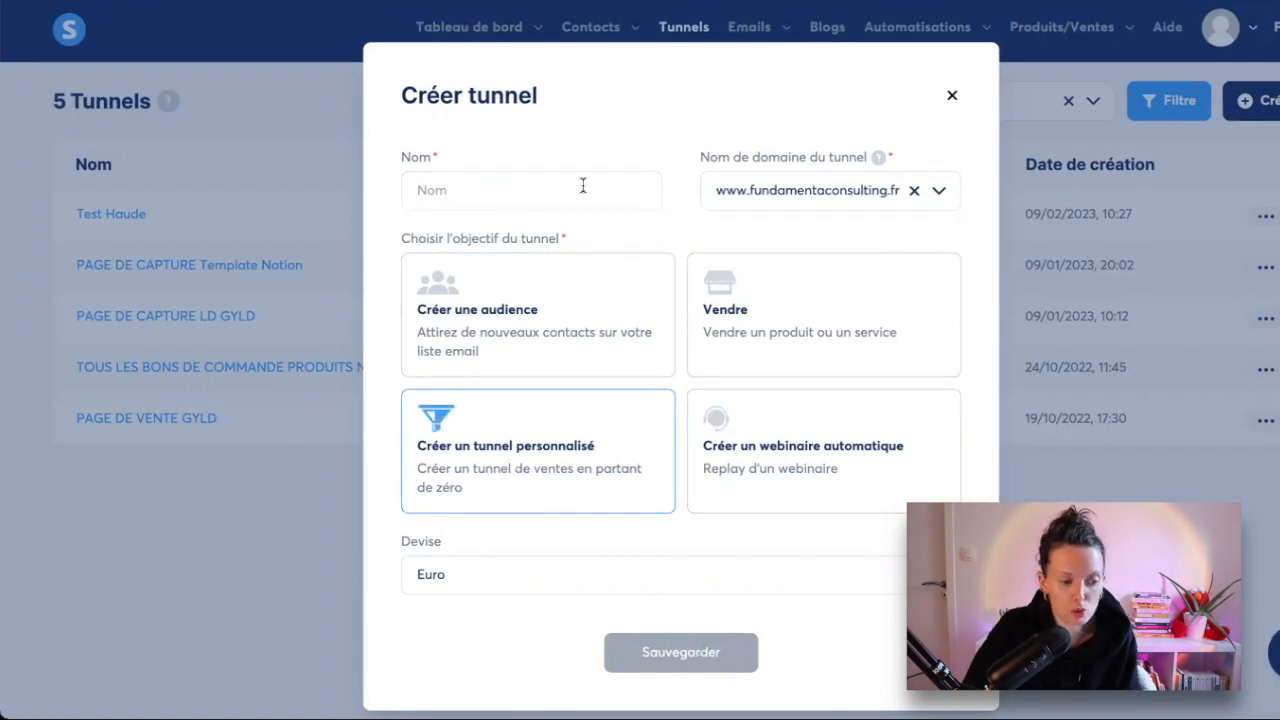
left_click(952, 95)
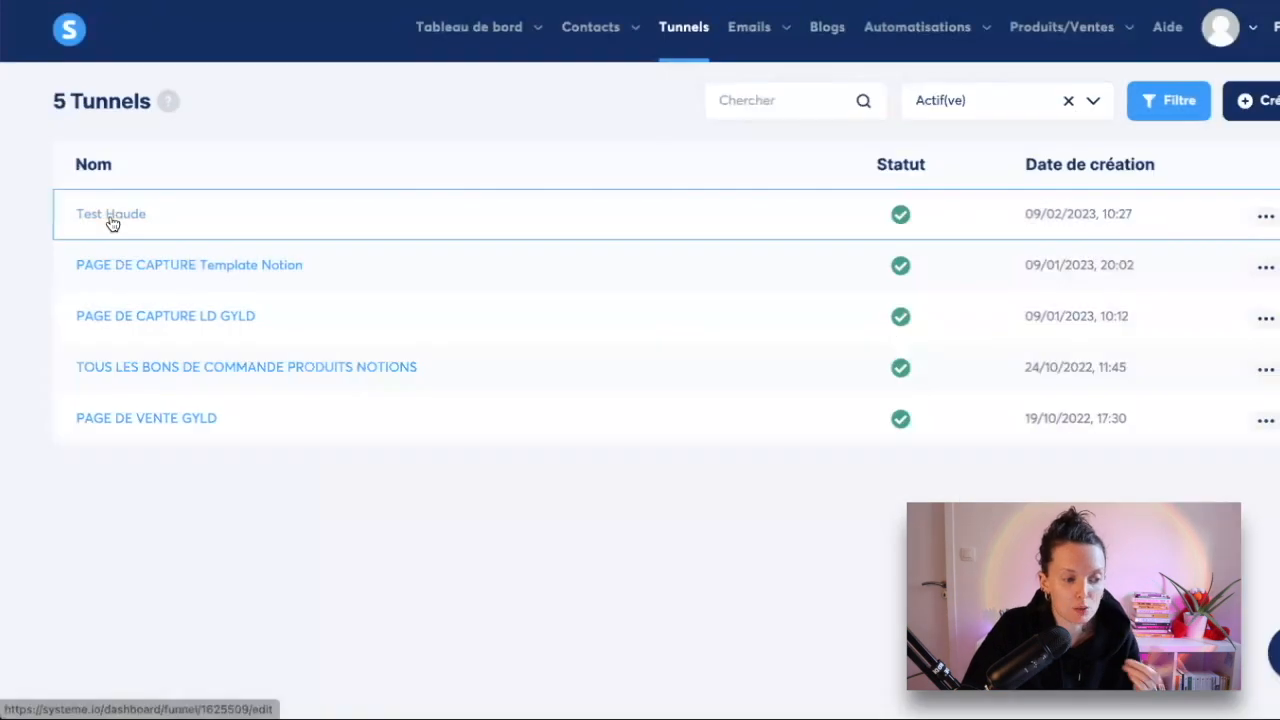
Open the existing test funnel and add a page named Bon de commande with the sales type Page de paiement
left_click(109, 215)
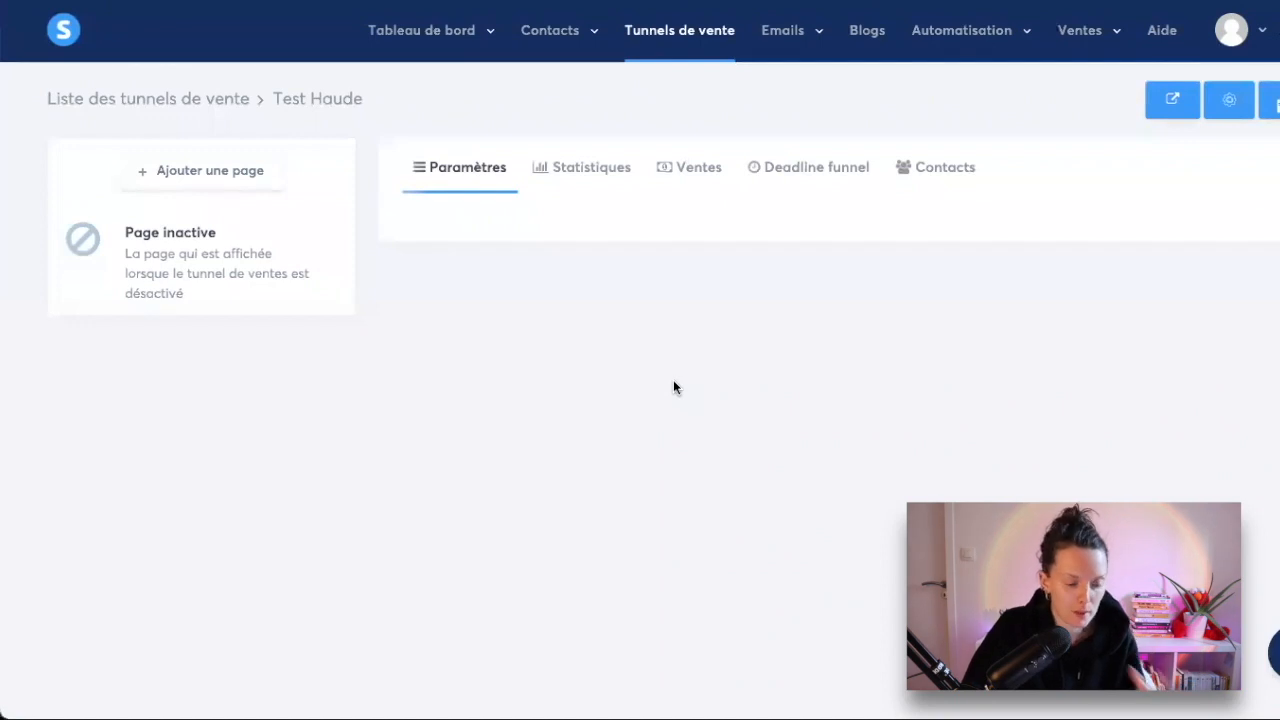
left_click(190, 174)
left_click(523, 283)
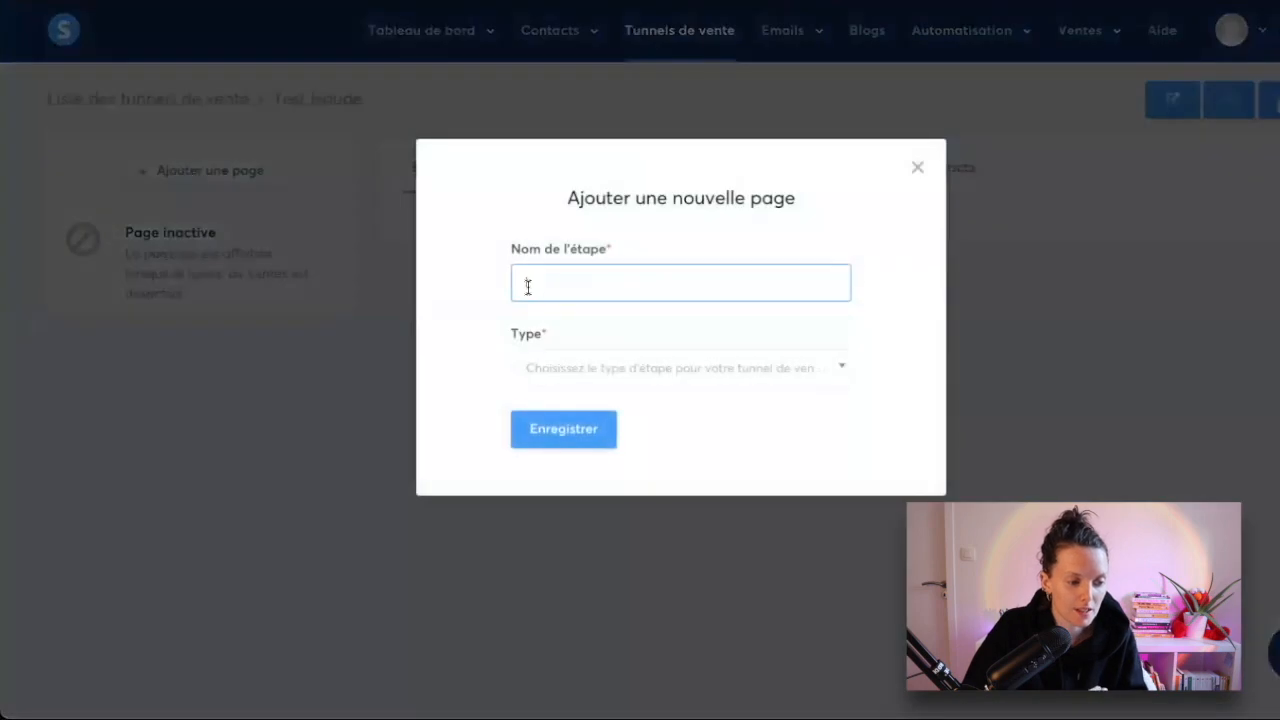
left_click(728, 372)
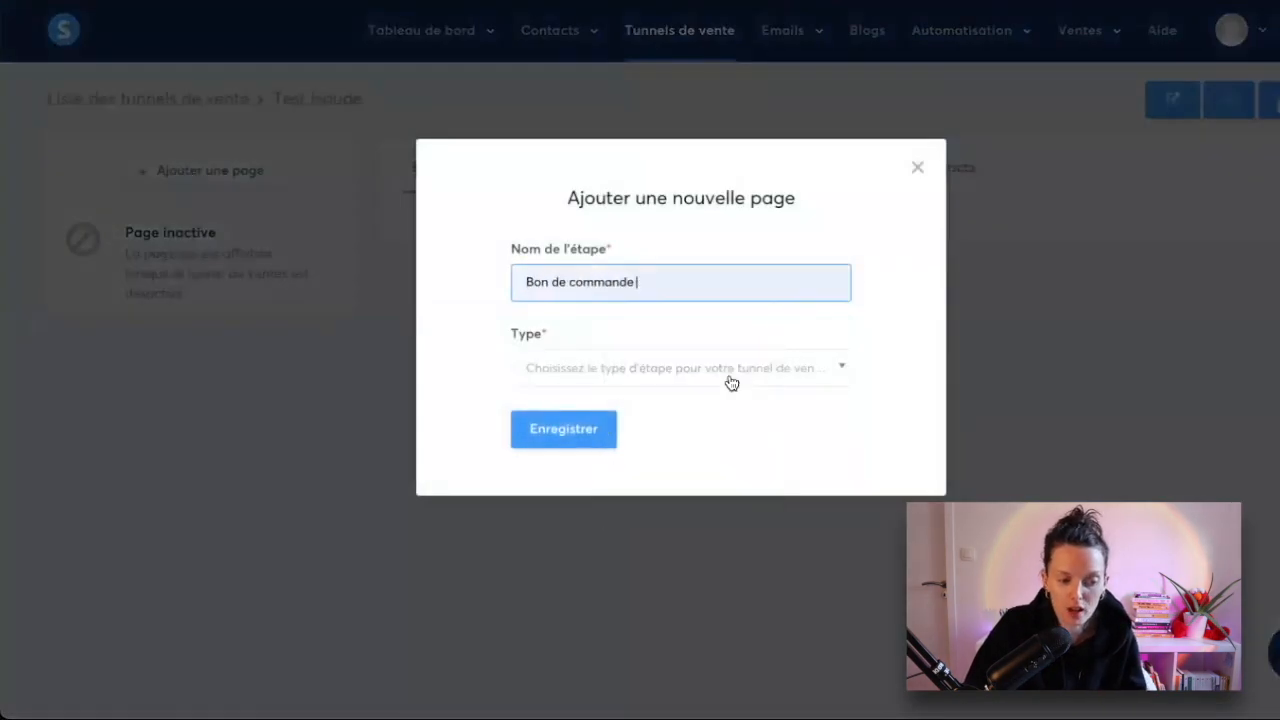
left_click(729, 376)
scroll(740, 520, "down", 2)
scroll(688, 559, "down", 2)
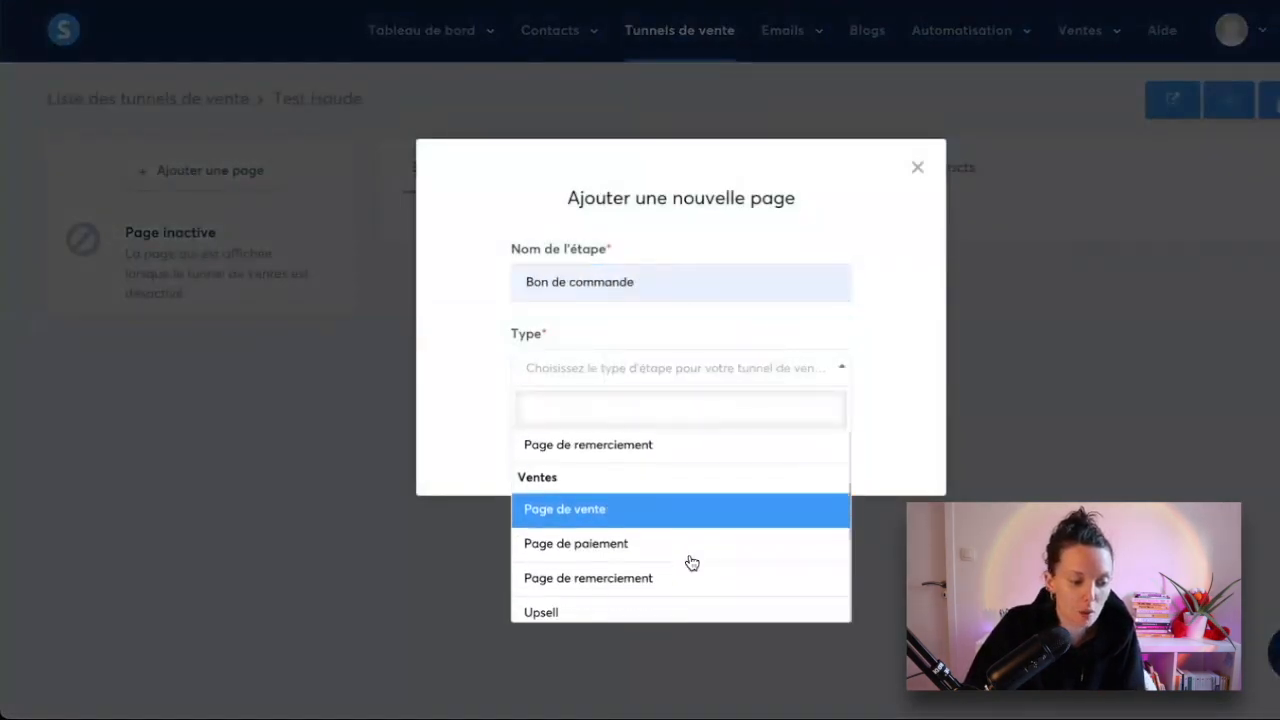
left_click(672, 548)
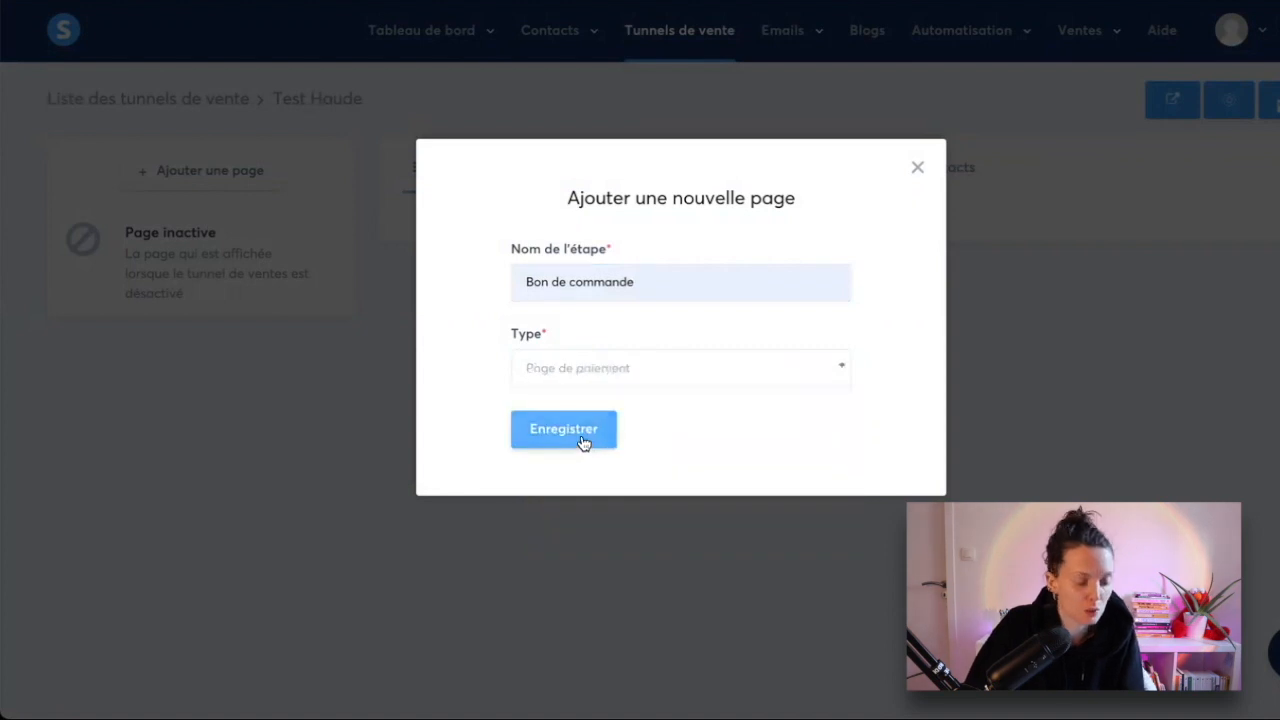
left_click(586, 440)
Add a second page to the funnel named Page de remerciement, with the type Page de remerciement
left_click(603, 292)
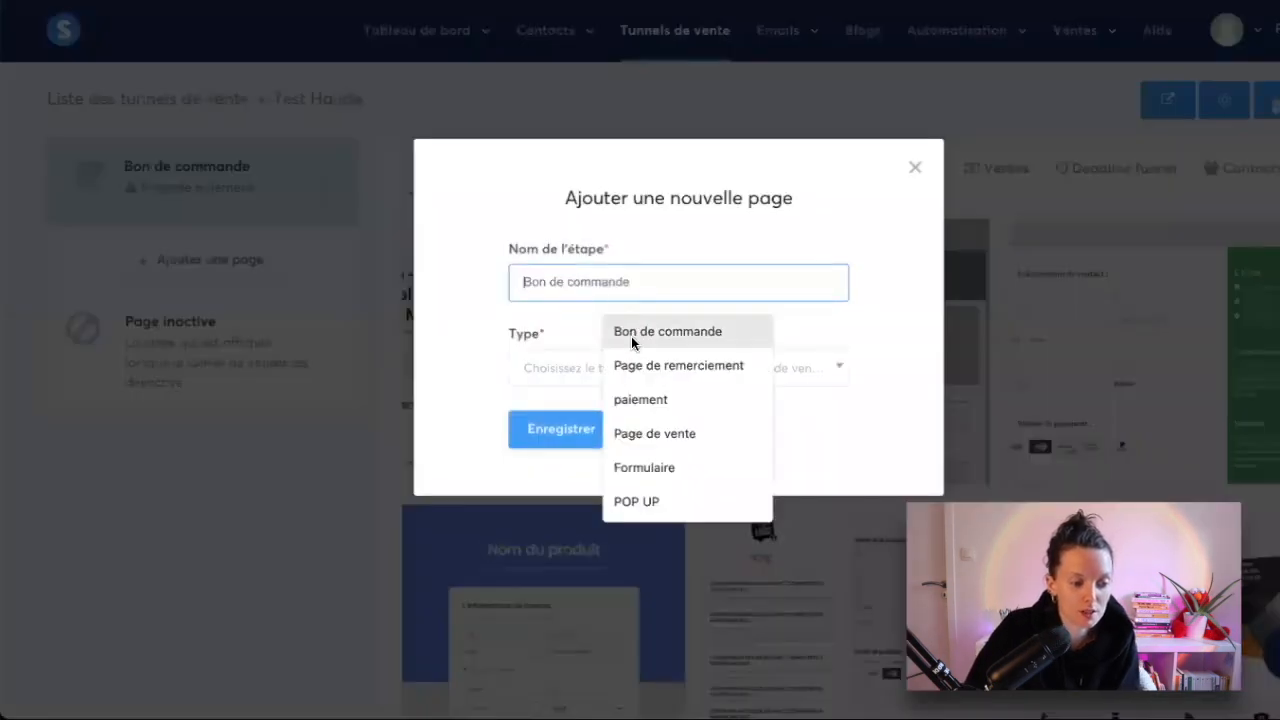
left_click(640, 363)
left_click(629, 370)
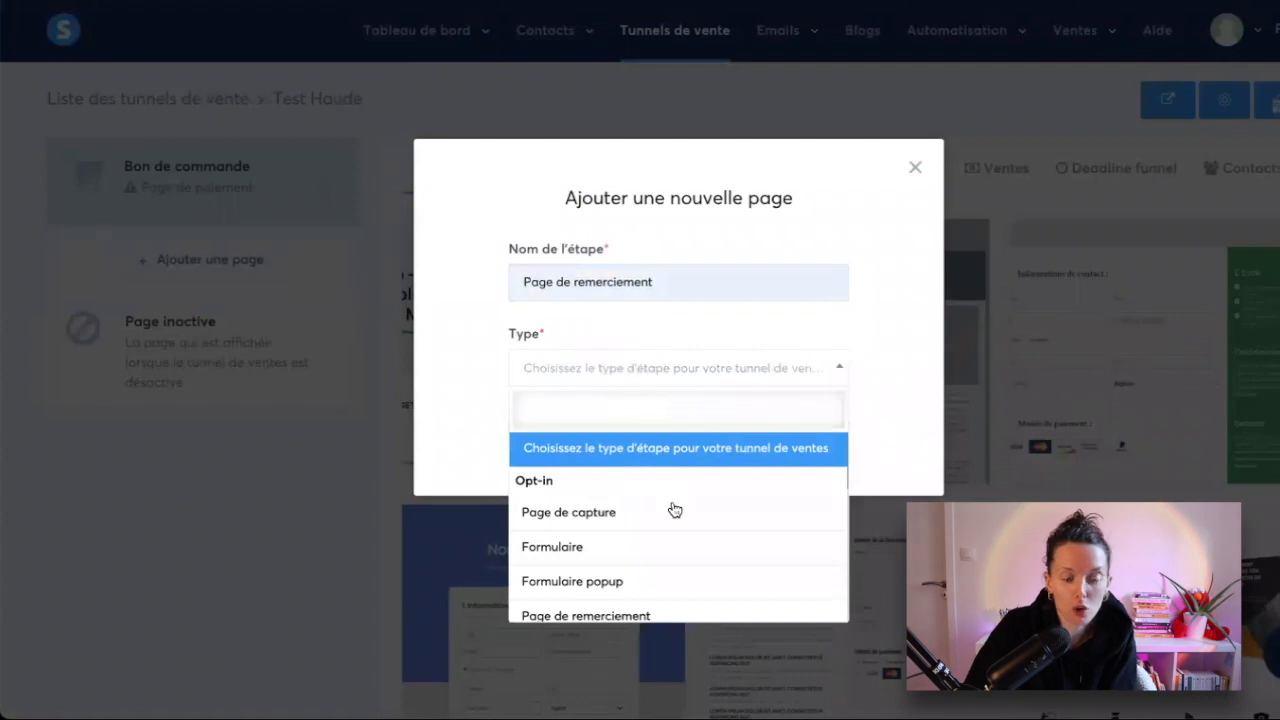
scroll(660, 520, "down", 1)
left_click(668, 541)
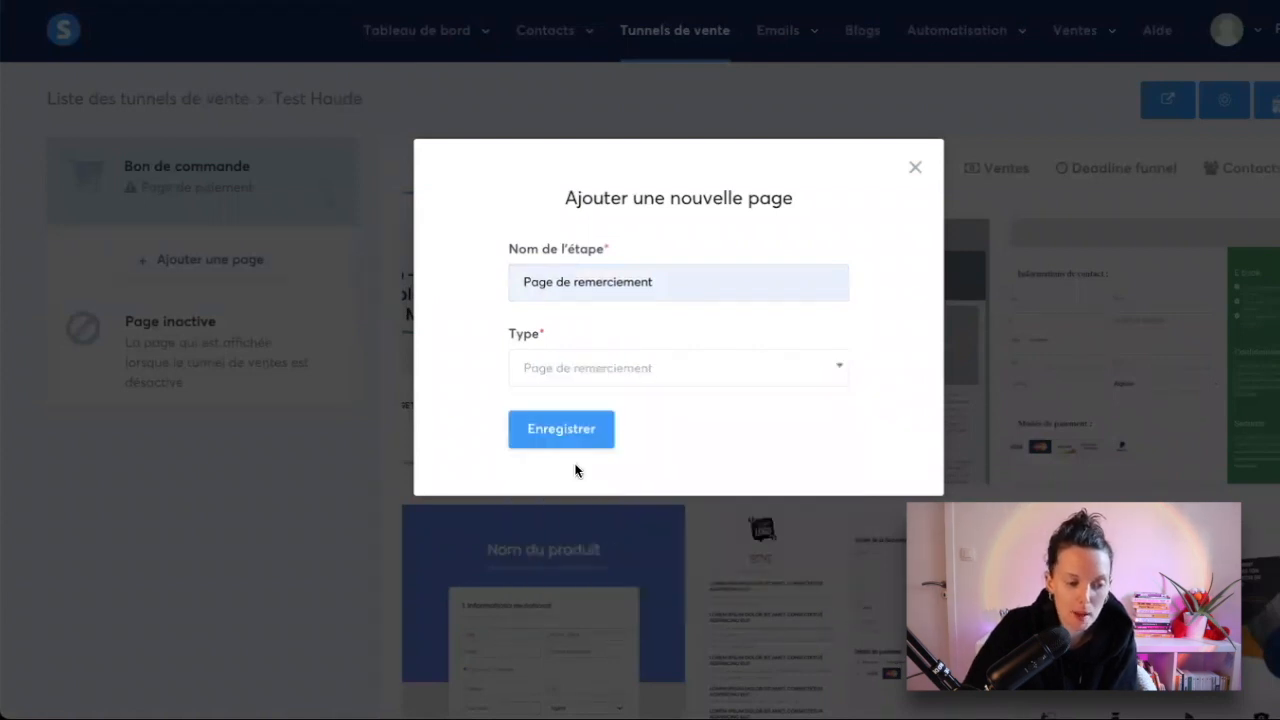
left_click(571, 439)
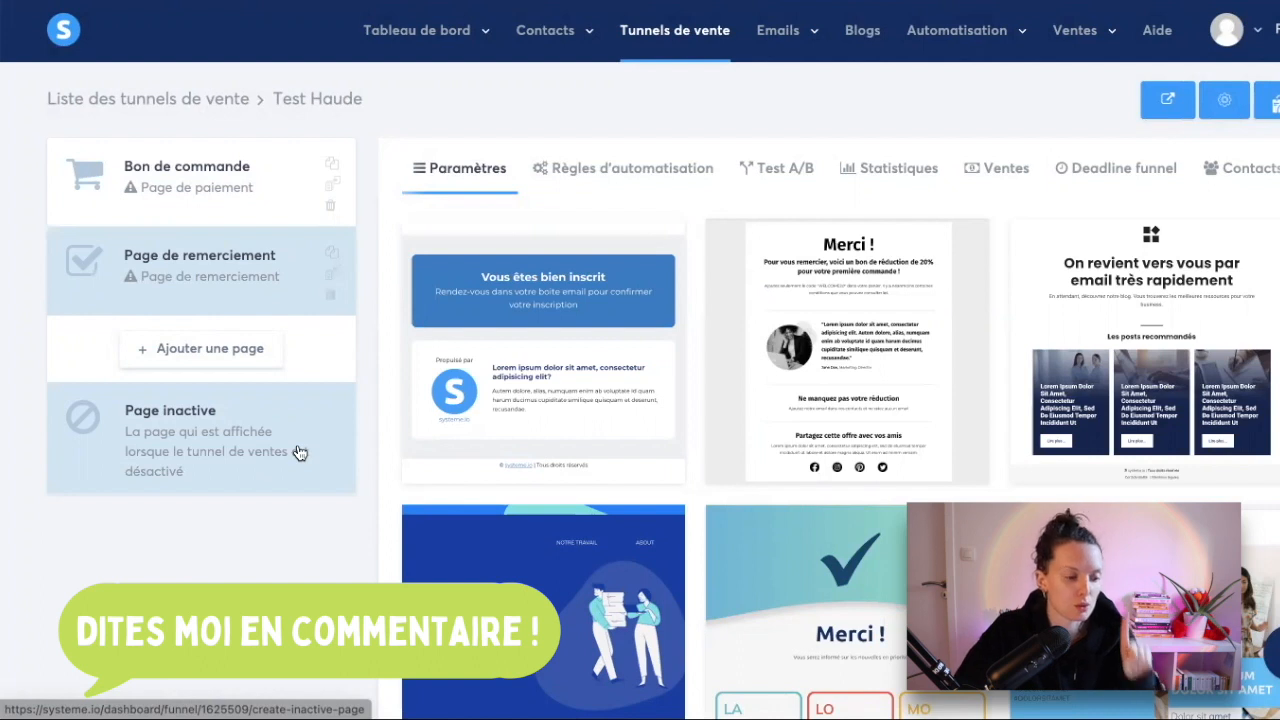
Browse the payment page templates available for the Bon de commande page
left_click(150, 177)
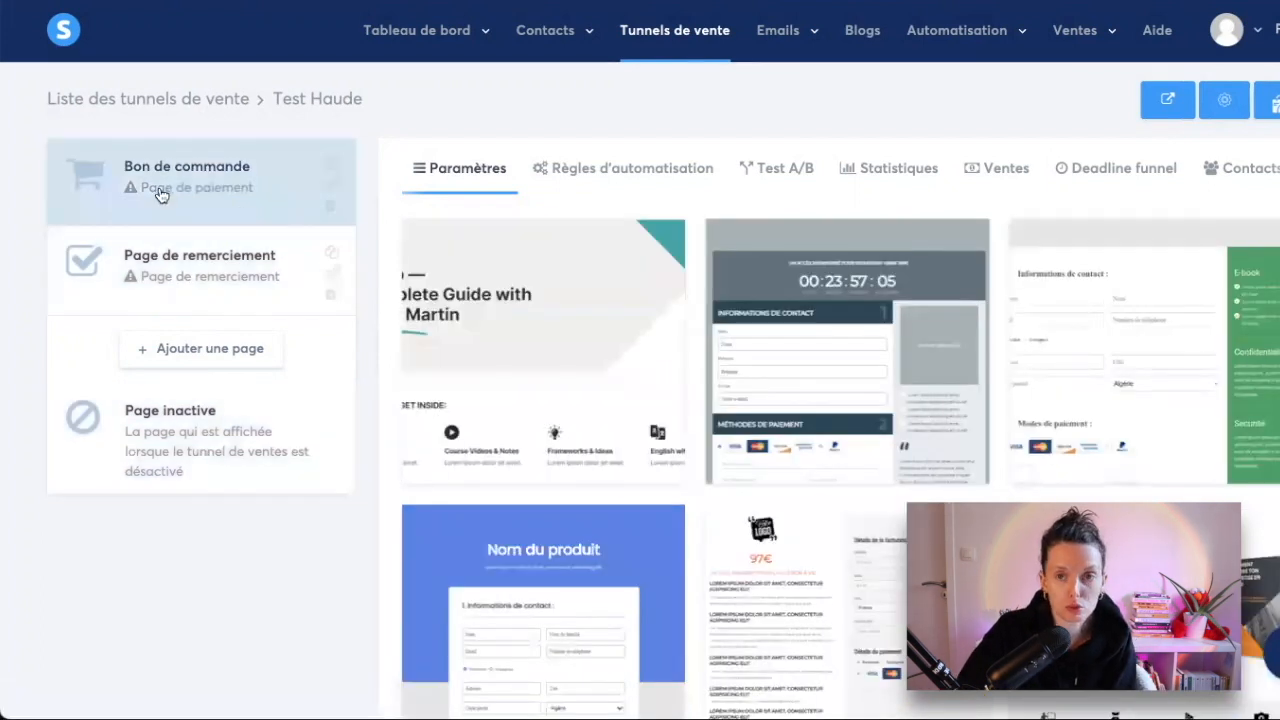
scroll(836, 400, "down", 1)
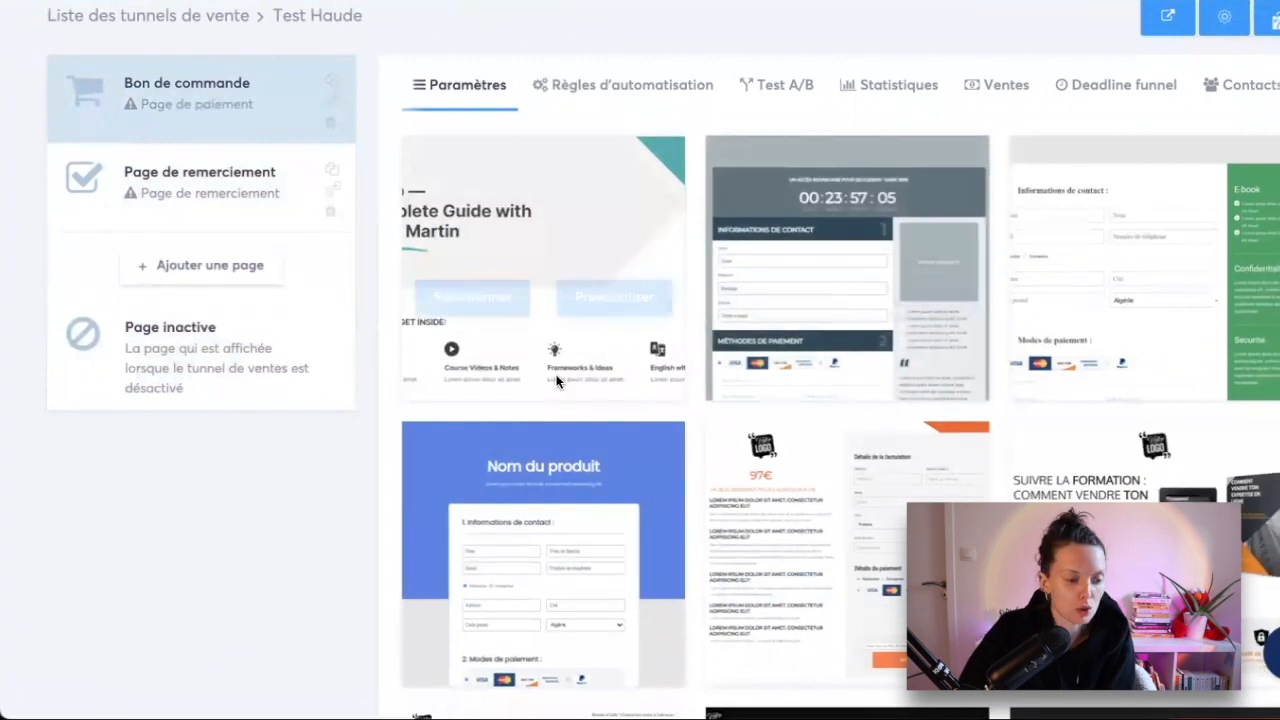
scroll(813, 501, "down", 2)
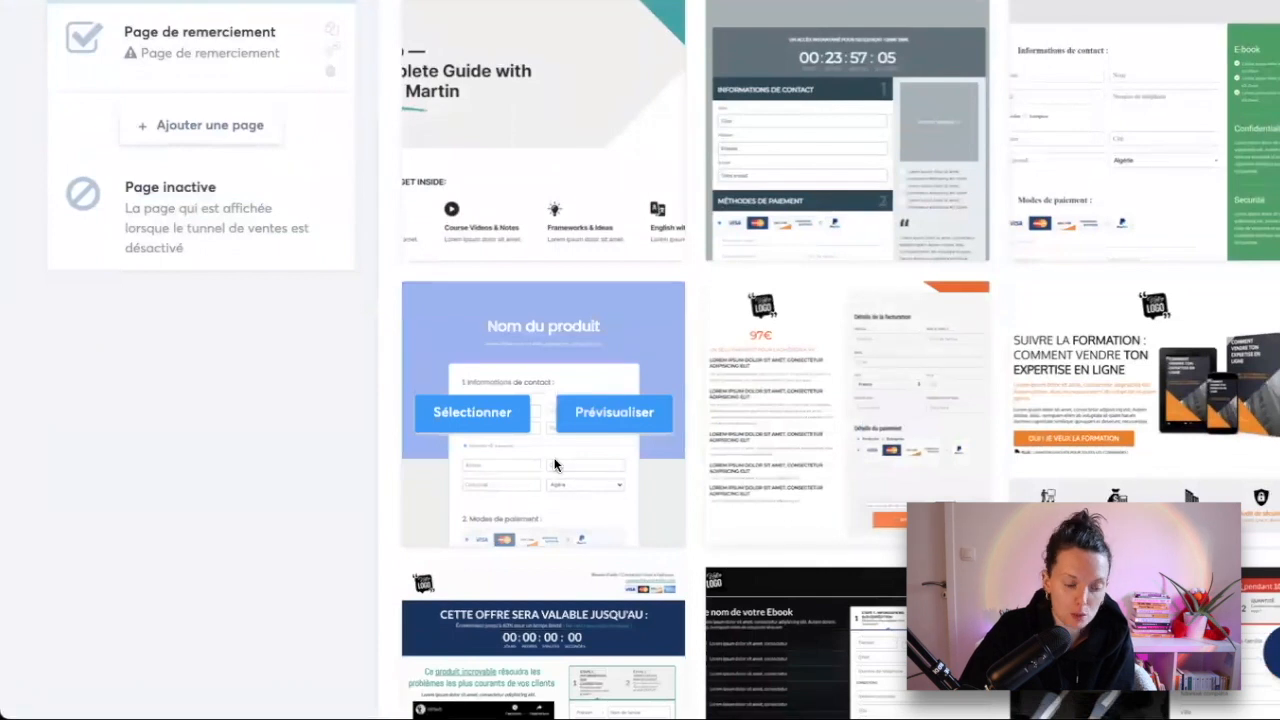
scroll(675, 455, "down", 10)
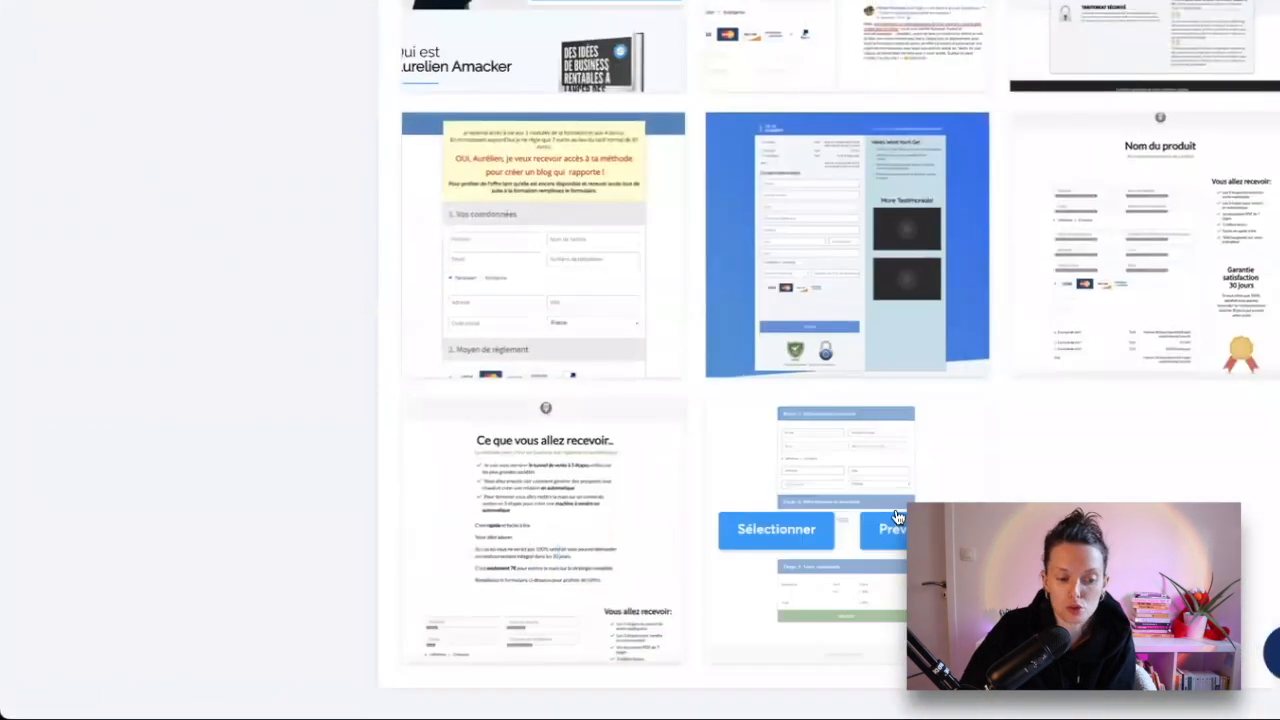
scroll(877, 593, "up", 8)
scroll(881, 584, "up", 1)
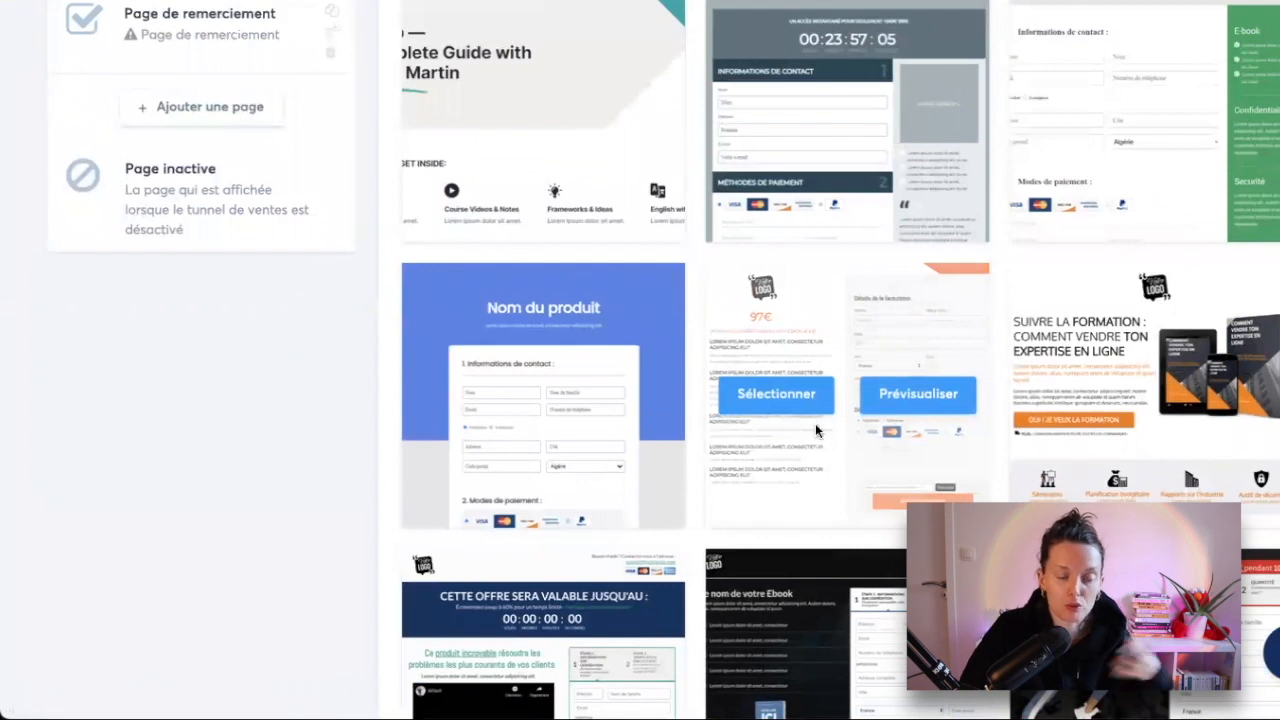
Preview the 97€ template with billing details and examine the finished BACK TO MY BODY order page
left_click(906, 400)
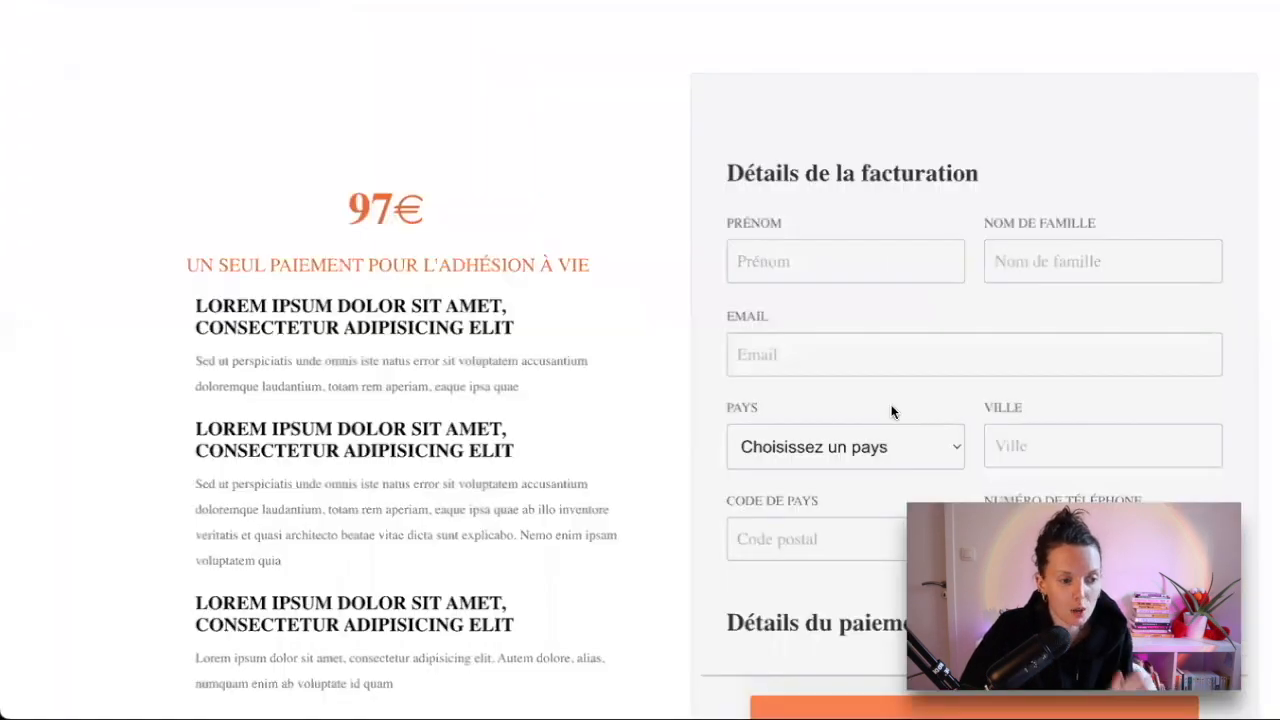
scroll(892, 412, "down", 2)
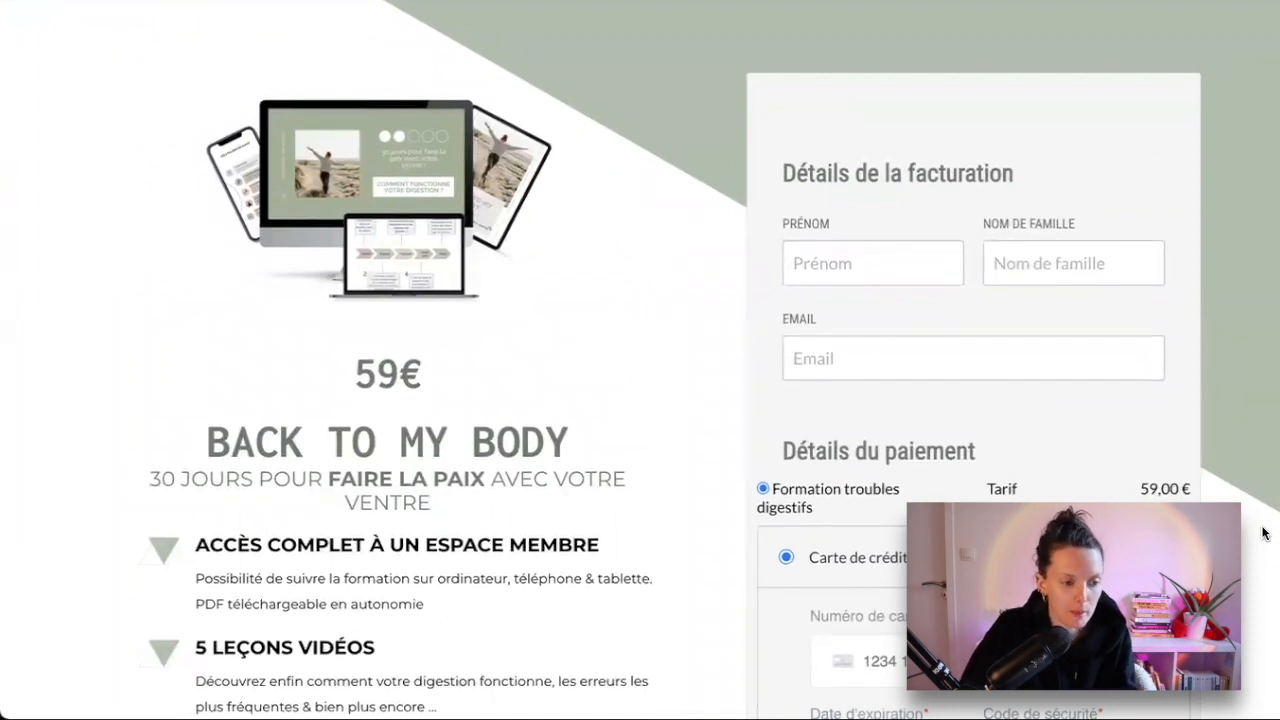
scroll(1262, 533, "down", 6)
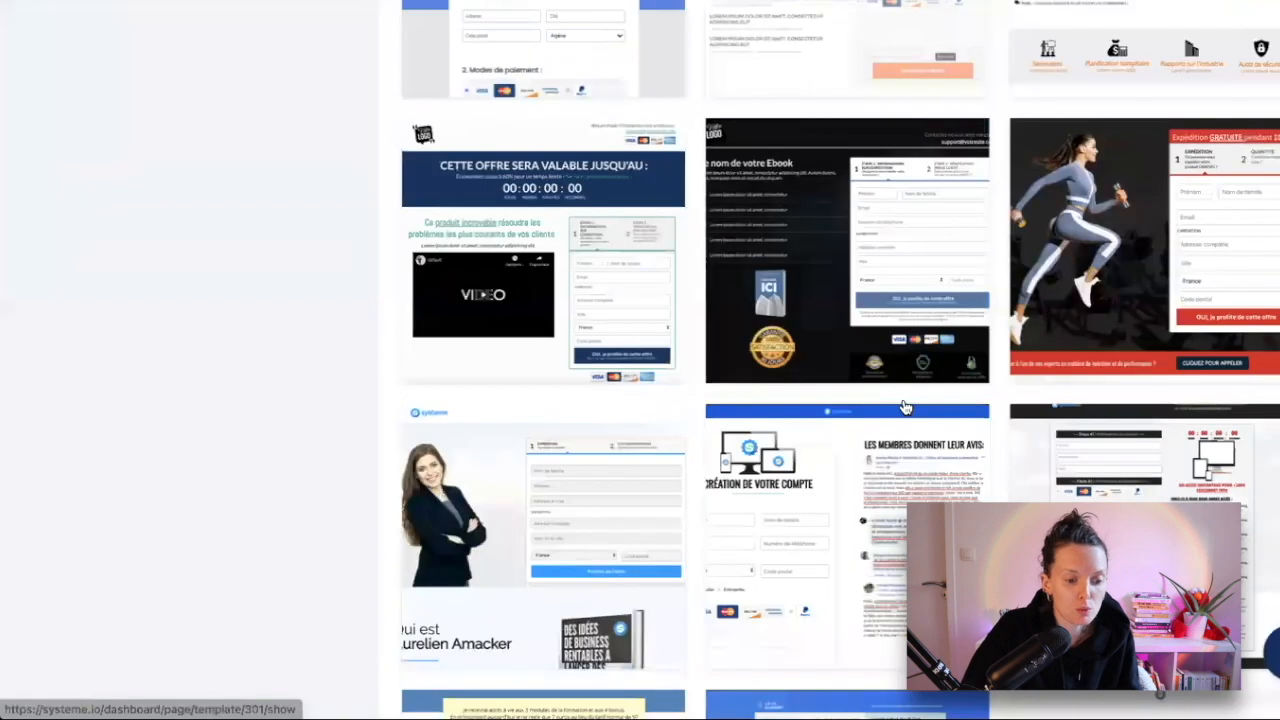
Apply the last payment template, the one with blue step headings, to the Bon de commande page
scroll(811, 482, "down", 5)
mouse_move(795, 547)
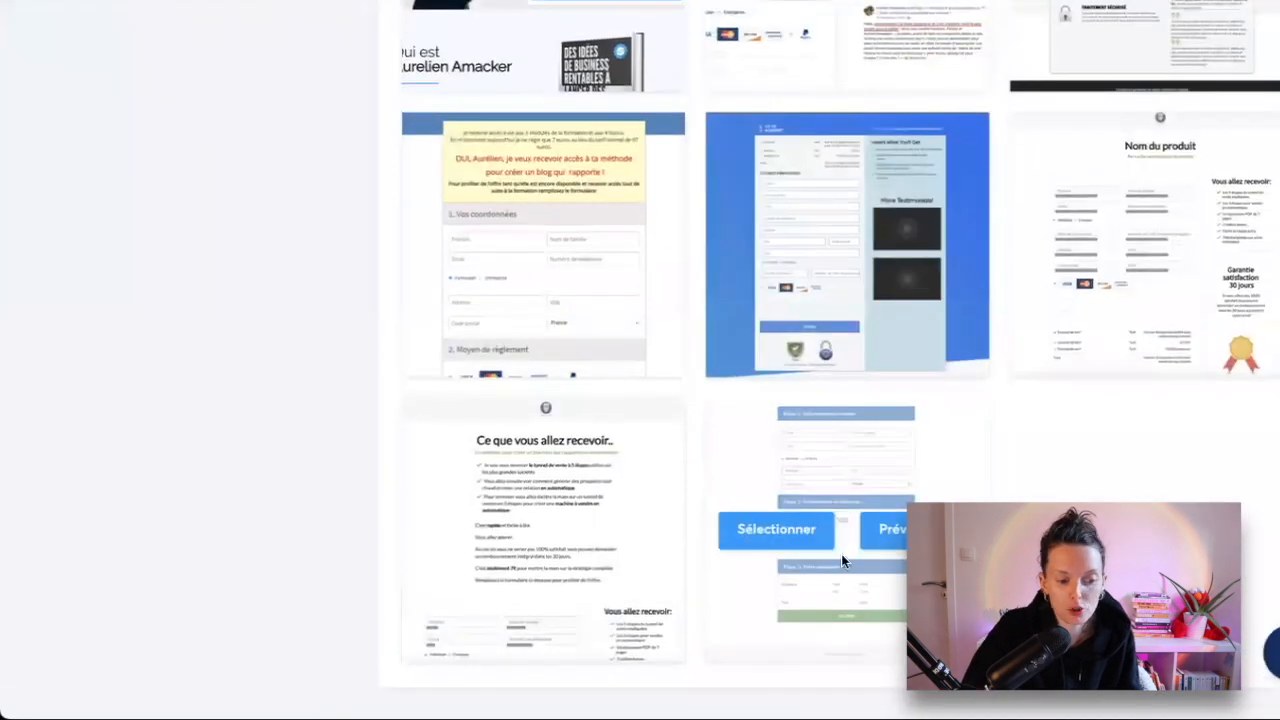
left_click(777, 530)
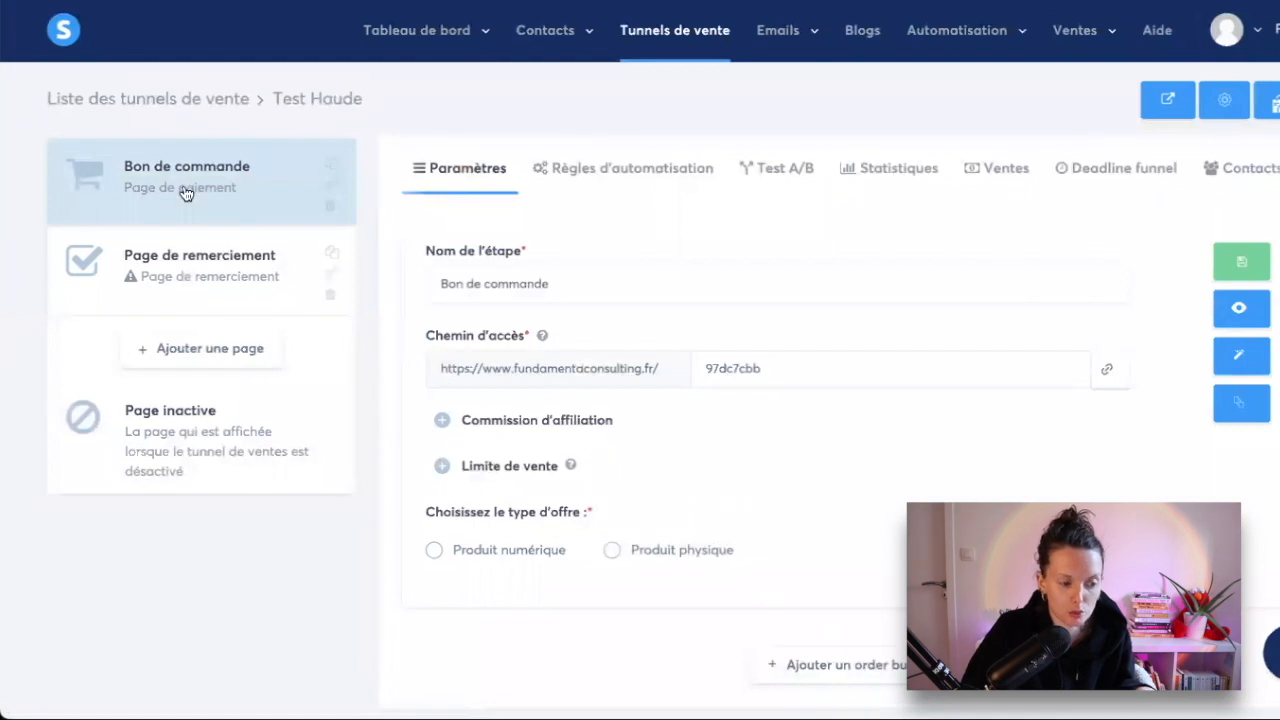
Set the Bon de commande page's access path to bondecommmandefreebie, save it, and choose Produit numérique as the offer type
left_click(849, 379)
double_click(749, 370)
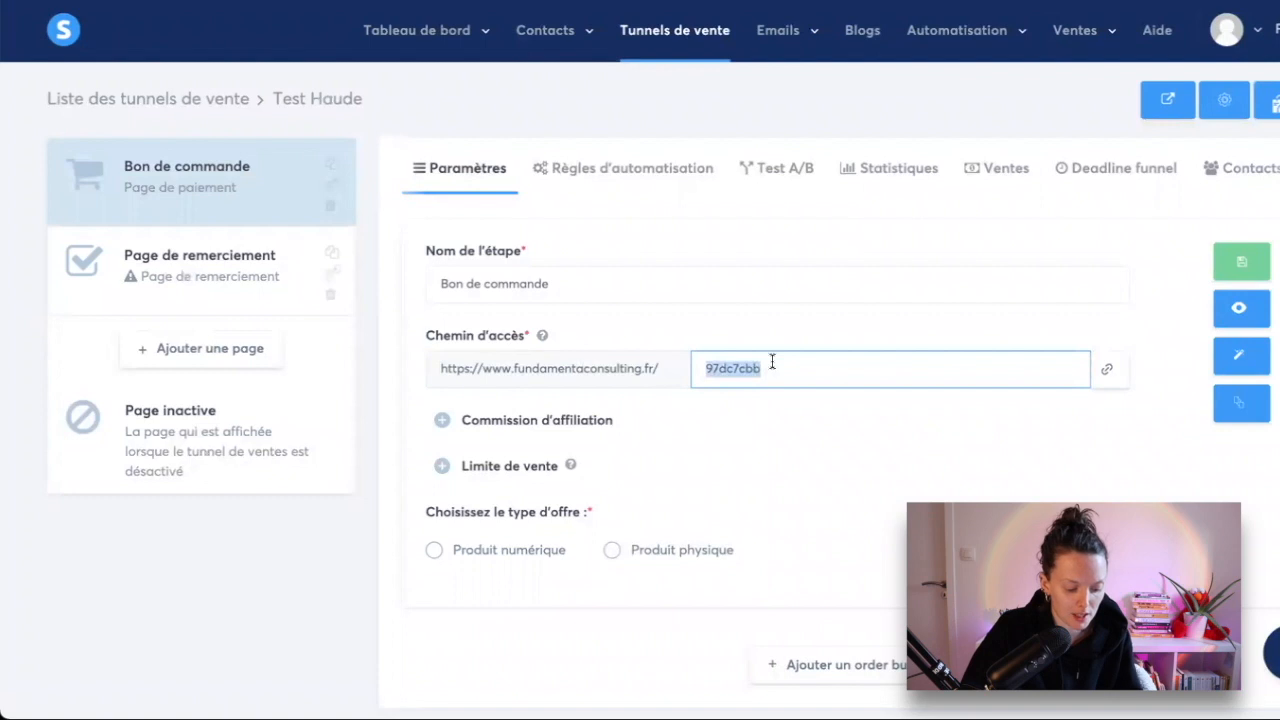
type("bond")
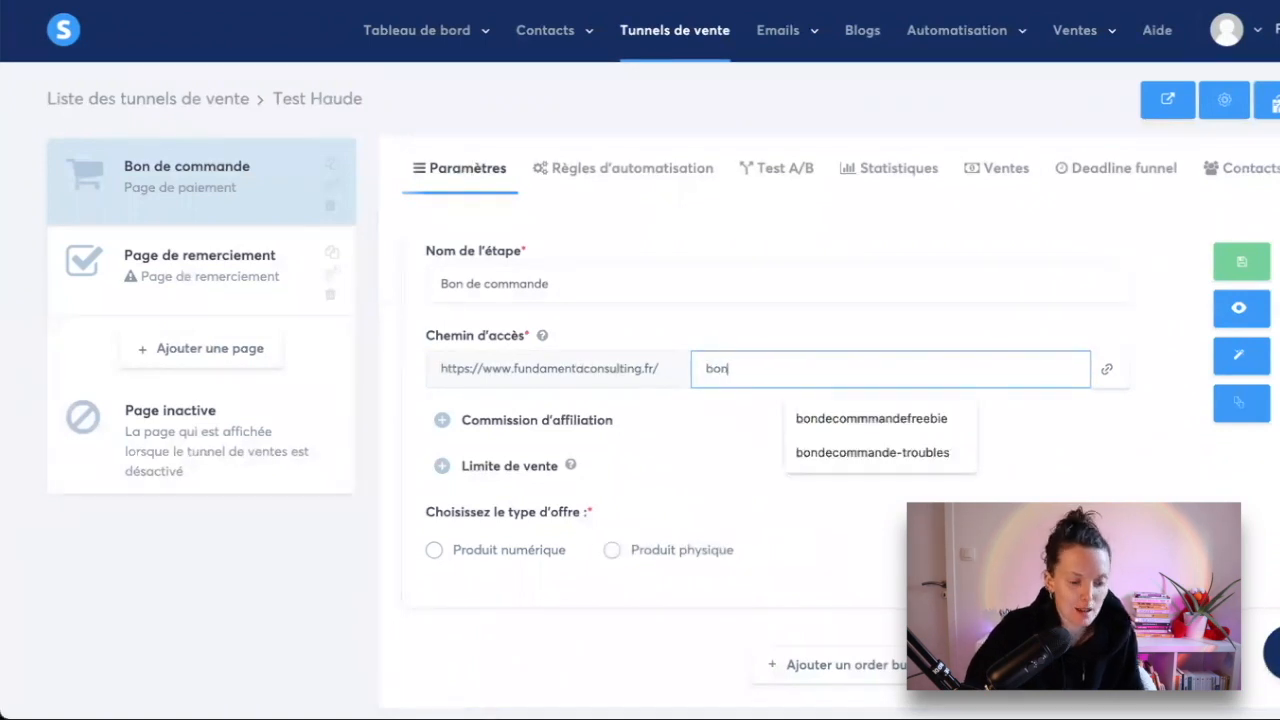
left_click(904, 428)
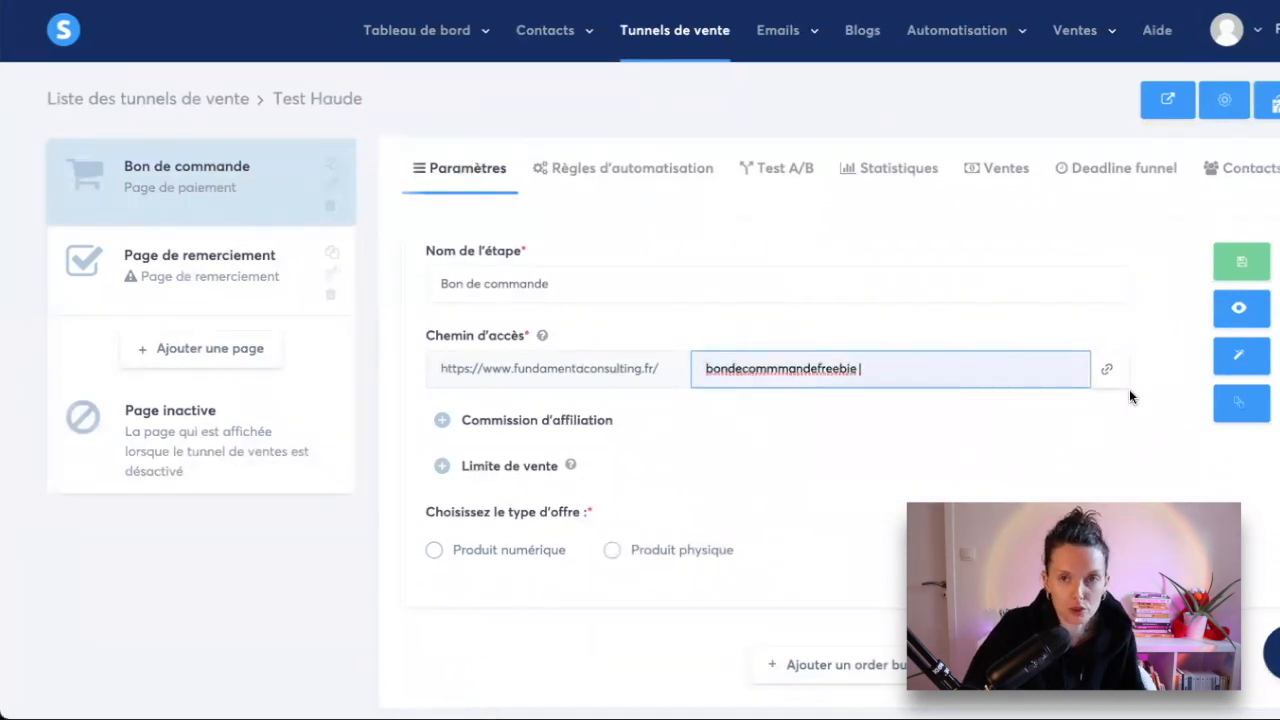
left_click(1250, 264)
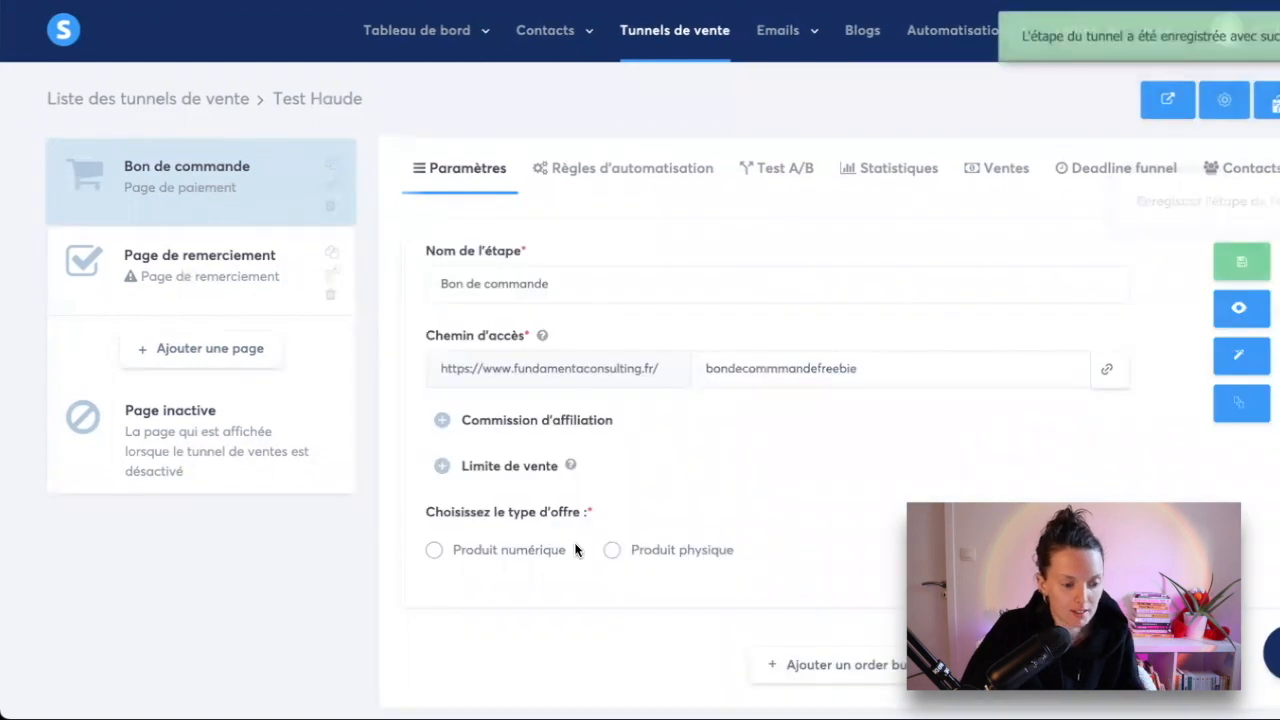
left_click(498, 552)
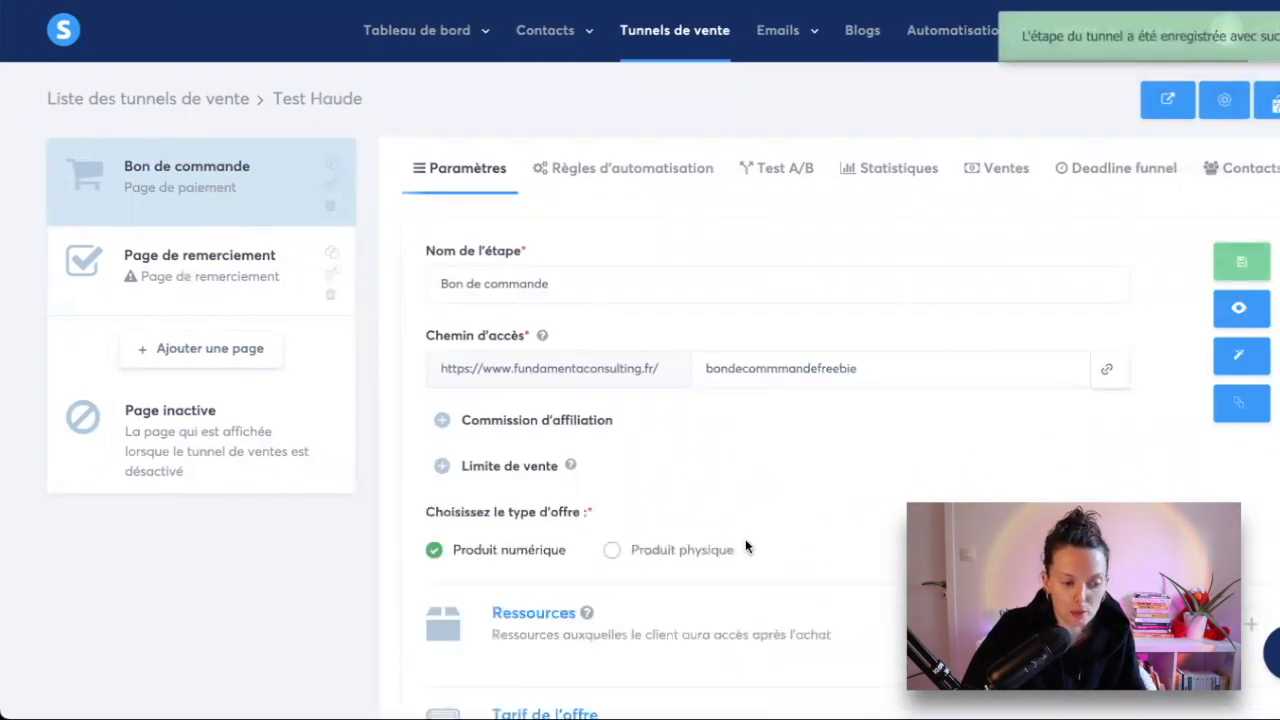
Assign the existing one-time price "test PDV" of 1.00 EUR (Paiement unique) to the order form's offer and save the funnel step
scroll(745, 546, "down", 2)
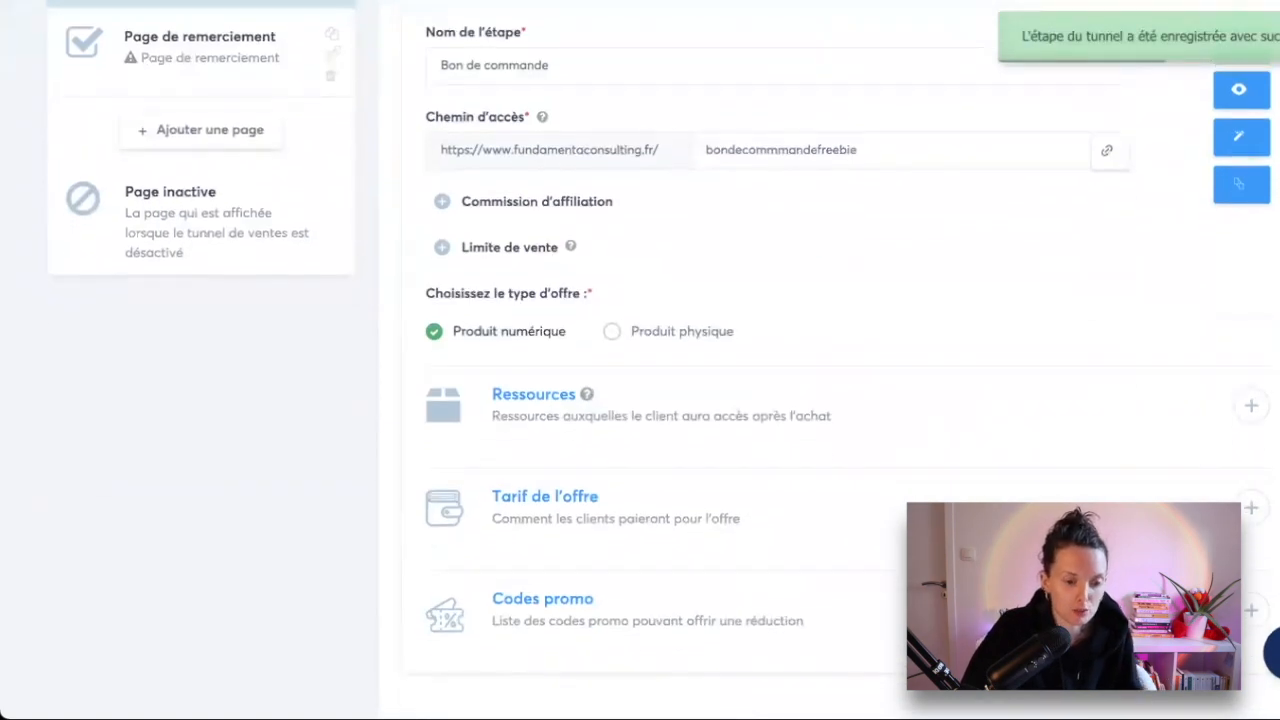
left_click(1251, 507)
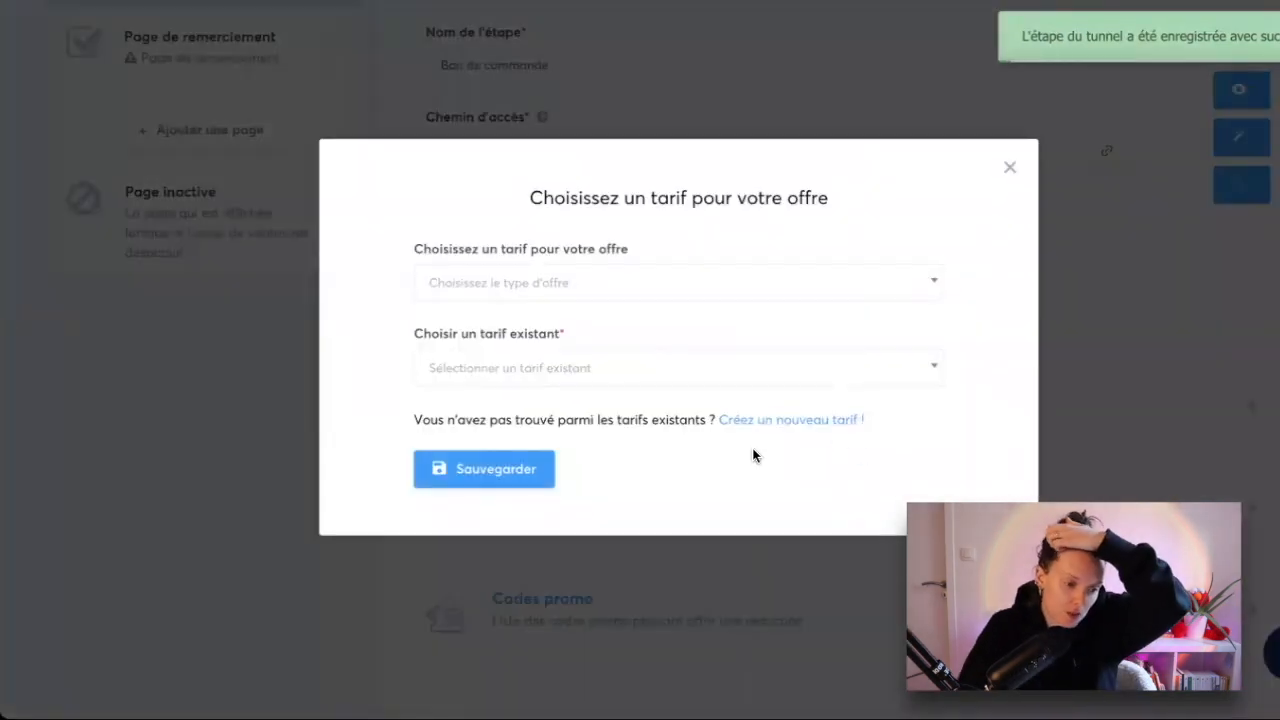
left_click(654, 289)
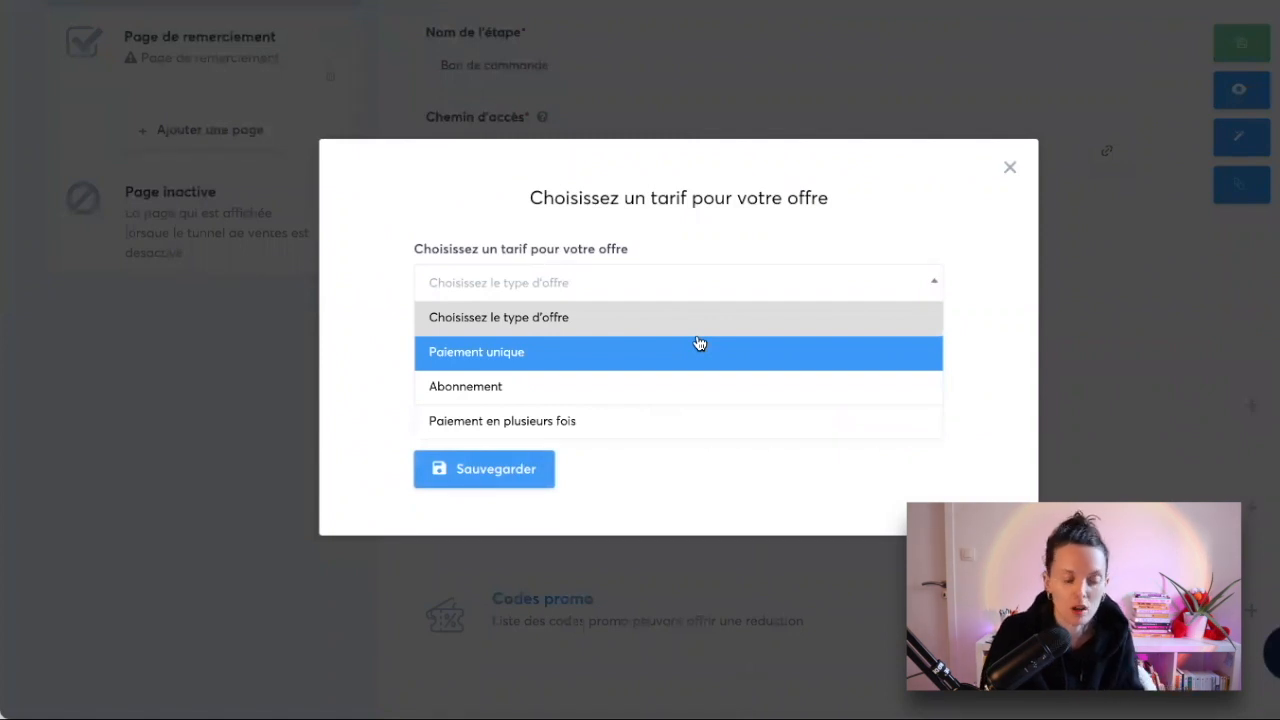
left_click(614, 358)
left_click(620, 380)
scroll(691, 466, "down", 2)
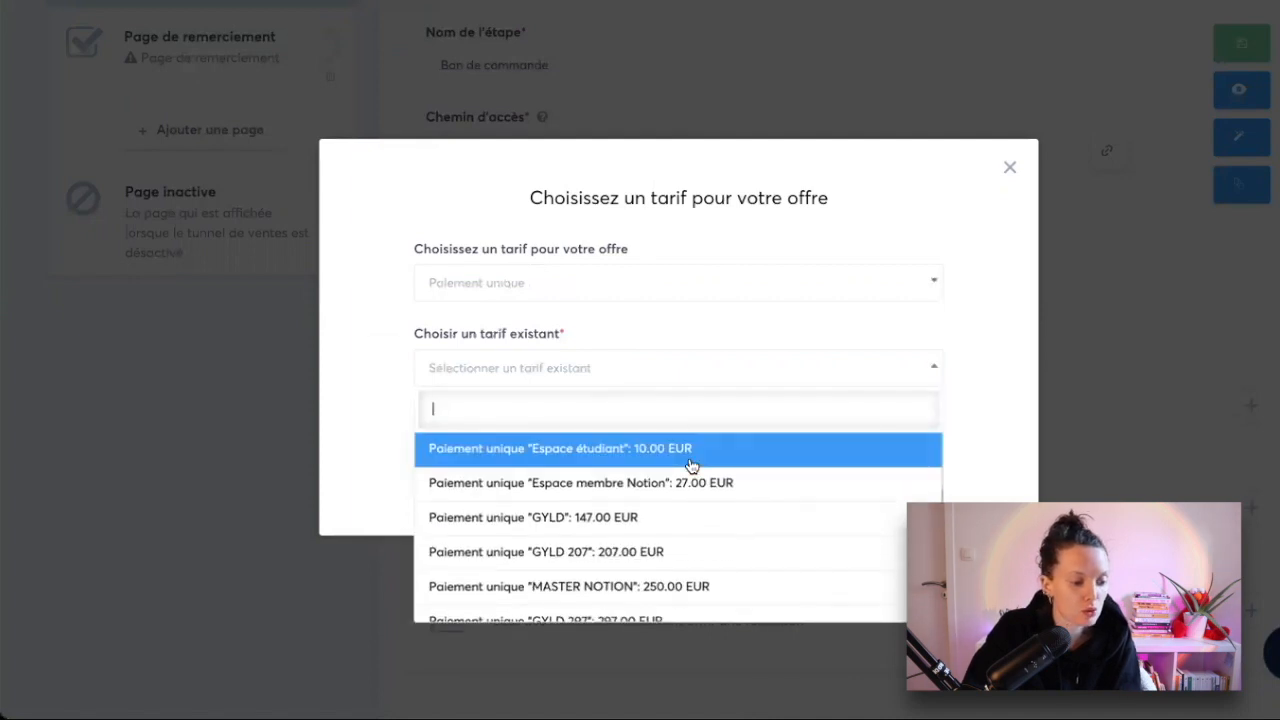
scroll(694, 457, "up", 2)
left_click(700, 486)
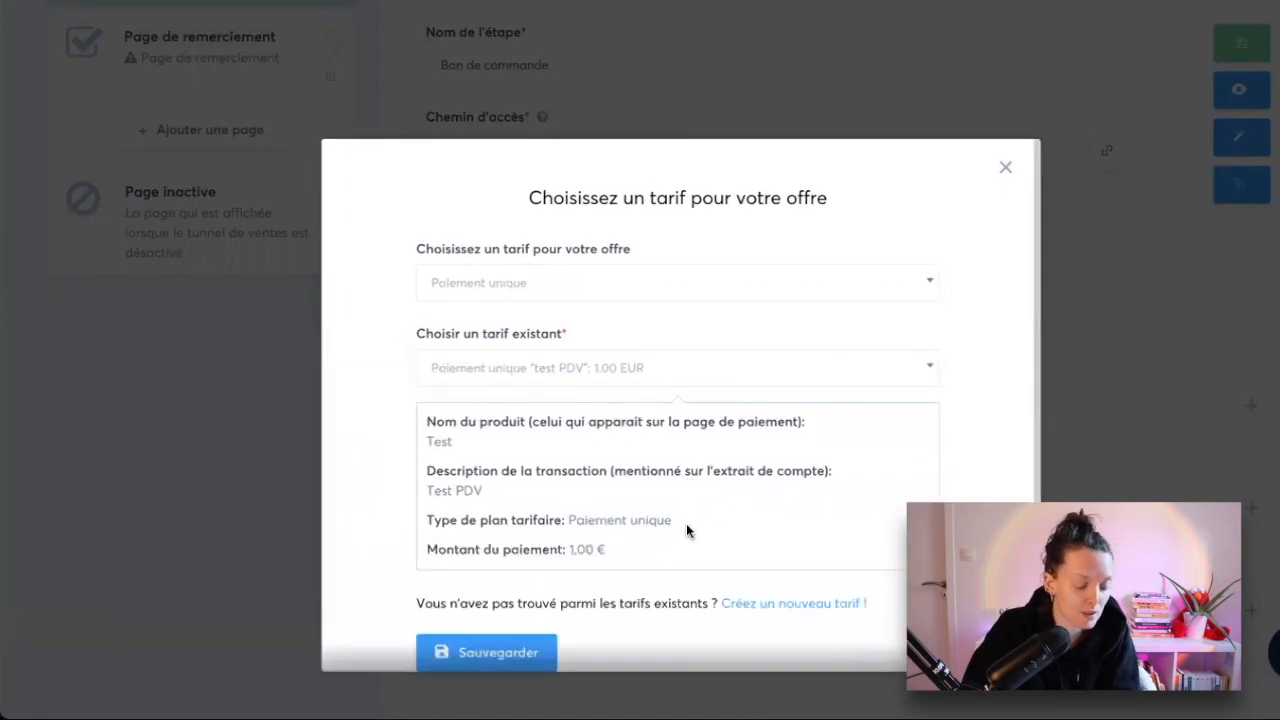
scroll(686, 523, "down", 1)
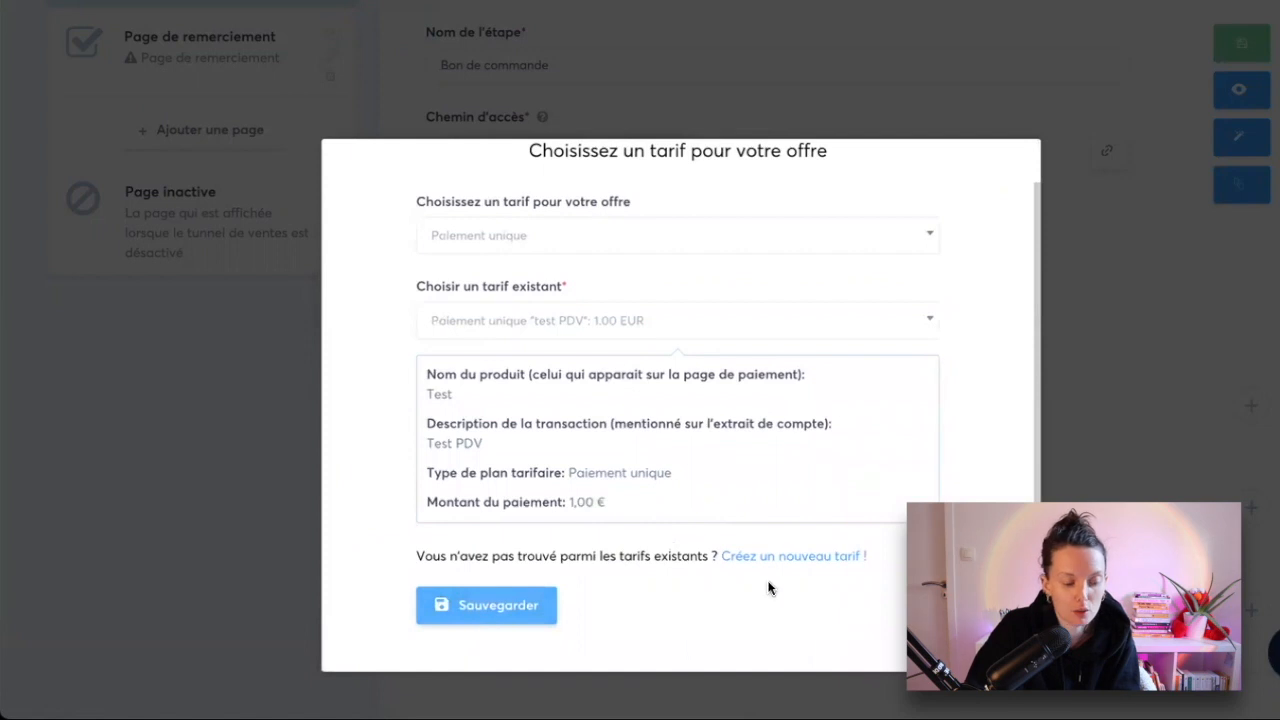
left_click(471, 606)
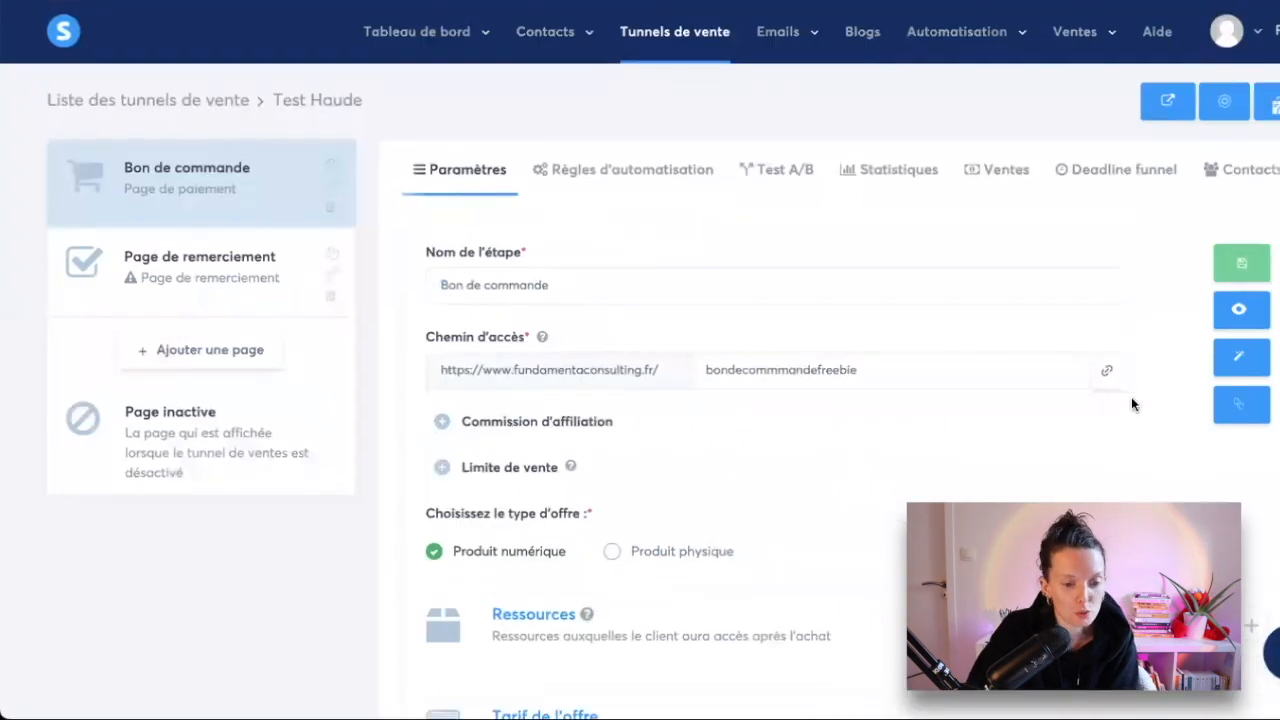
left_click(1246, 262)
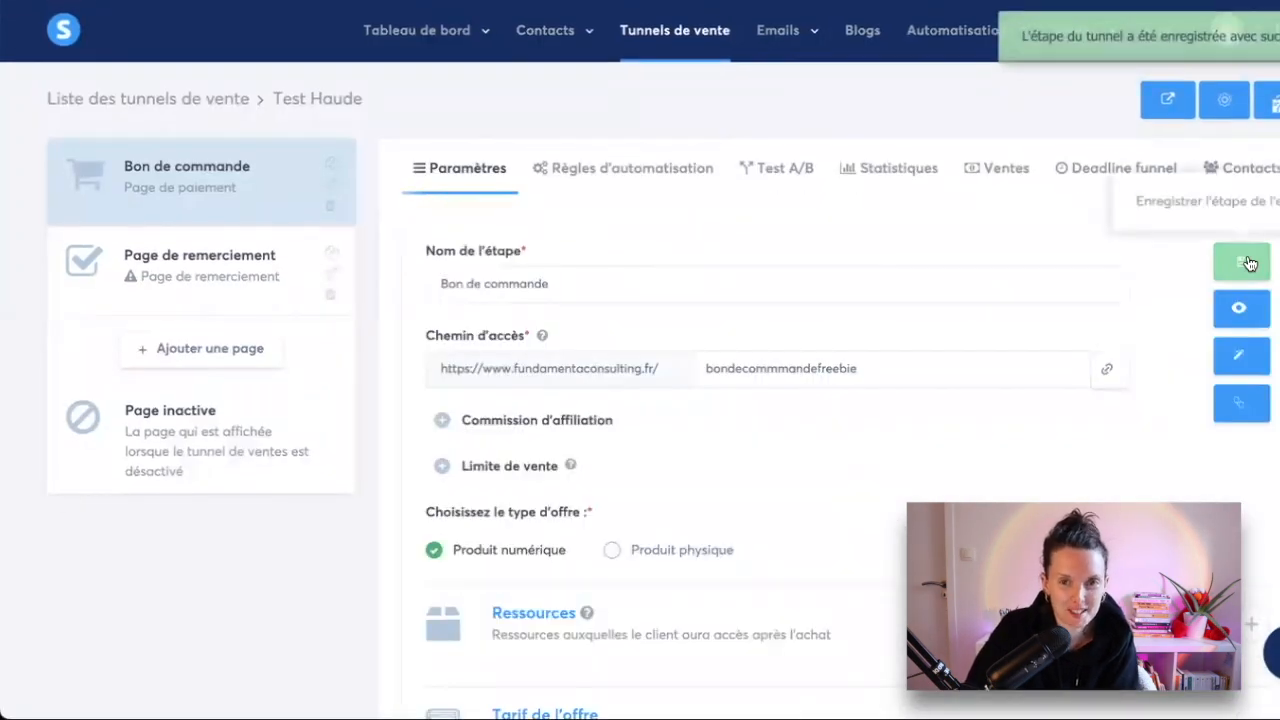
Edit the Bon de commande page, delete only the Numéro de téléphone field from the contact form, and review the payment and order sections
left_click(1241, 355)
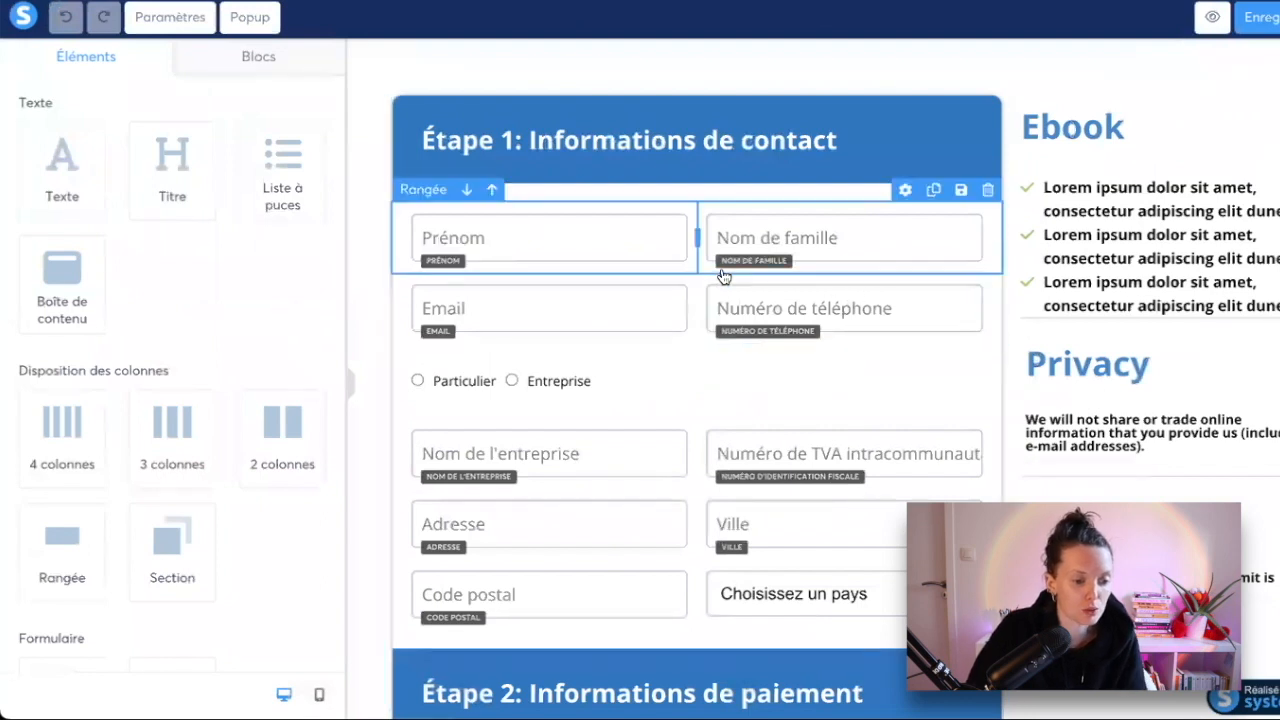
left_click(987, 262)
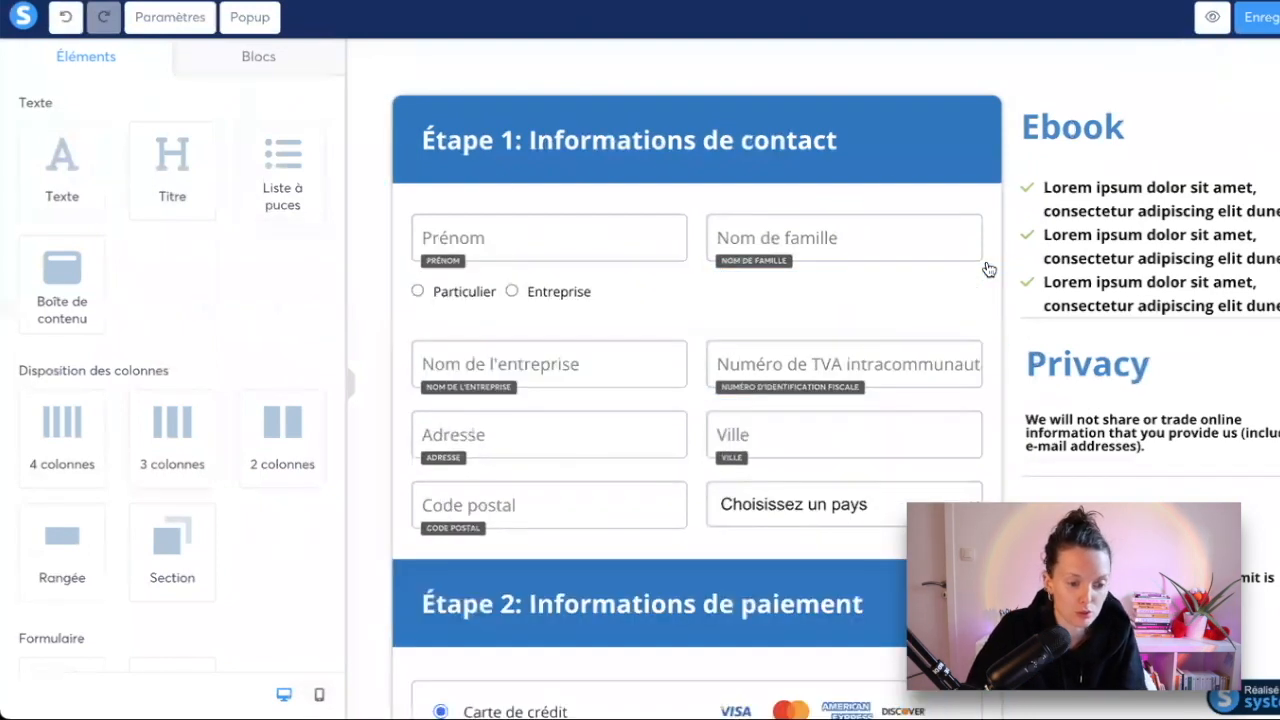
key("ctrl+z")
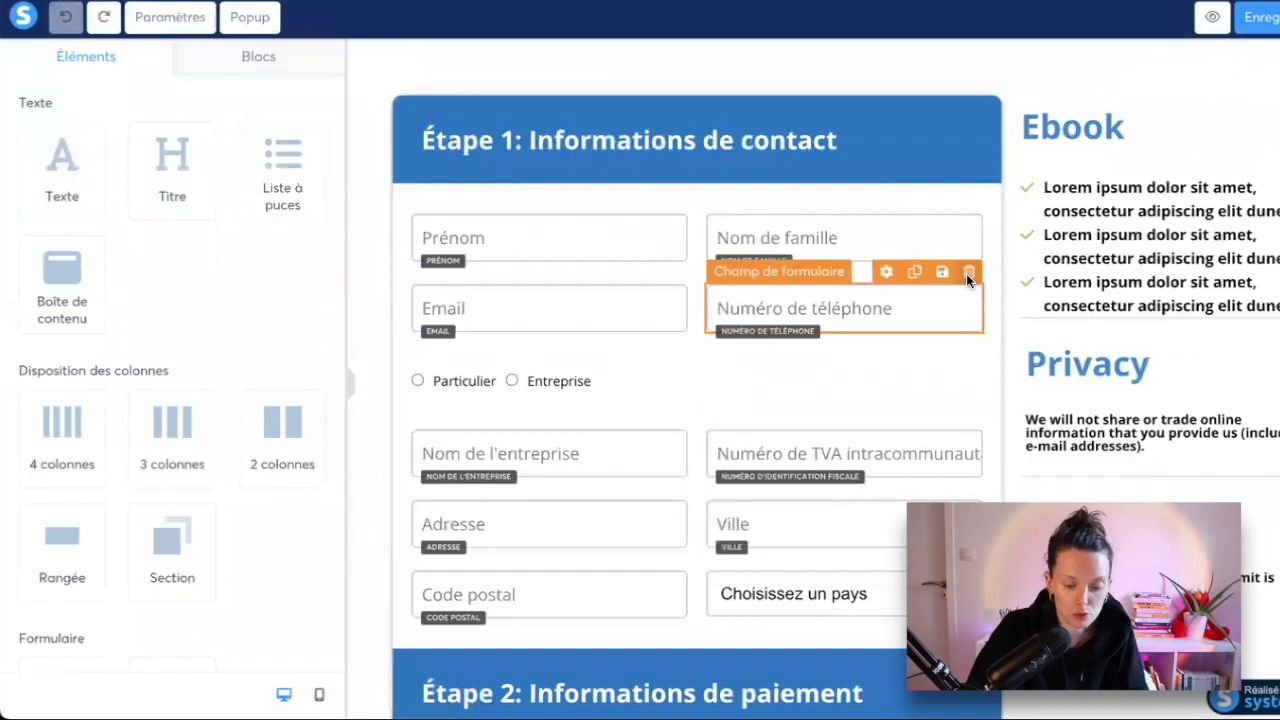
left_click(967, 272)
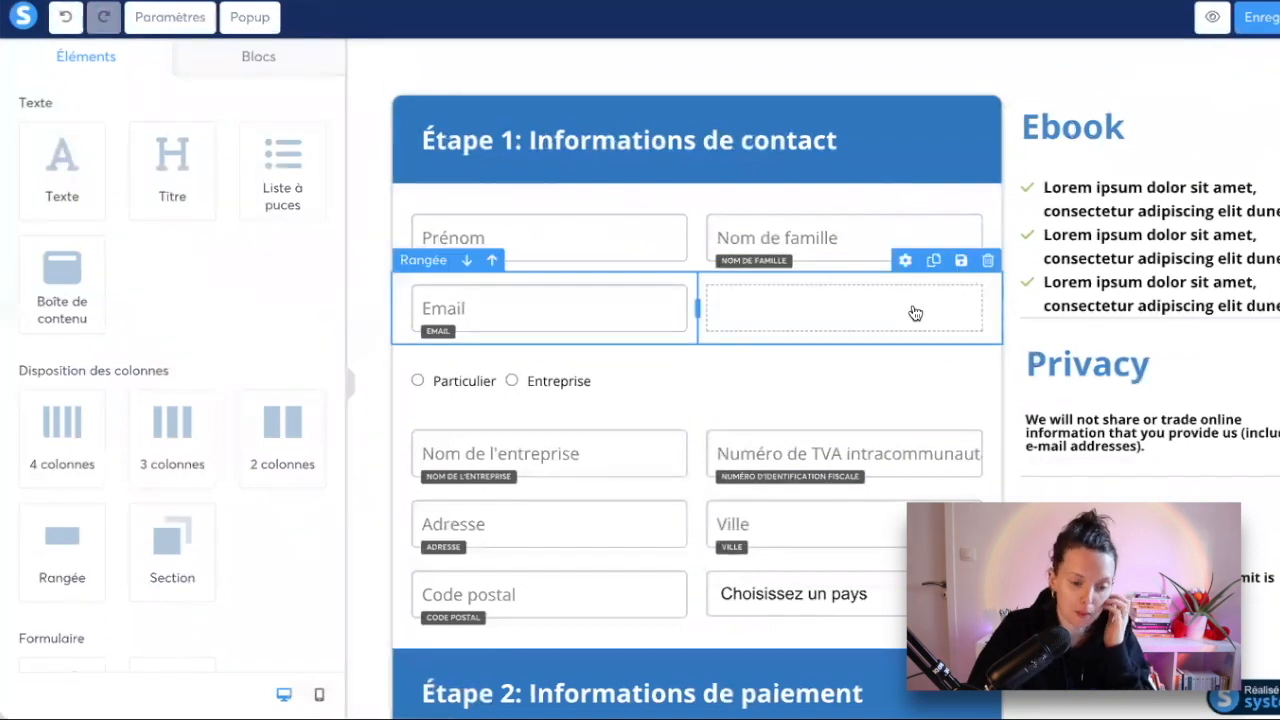
scroll(903, 335, "down", 4)
scroll(903, 335, "down", 2)
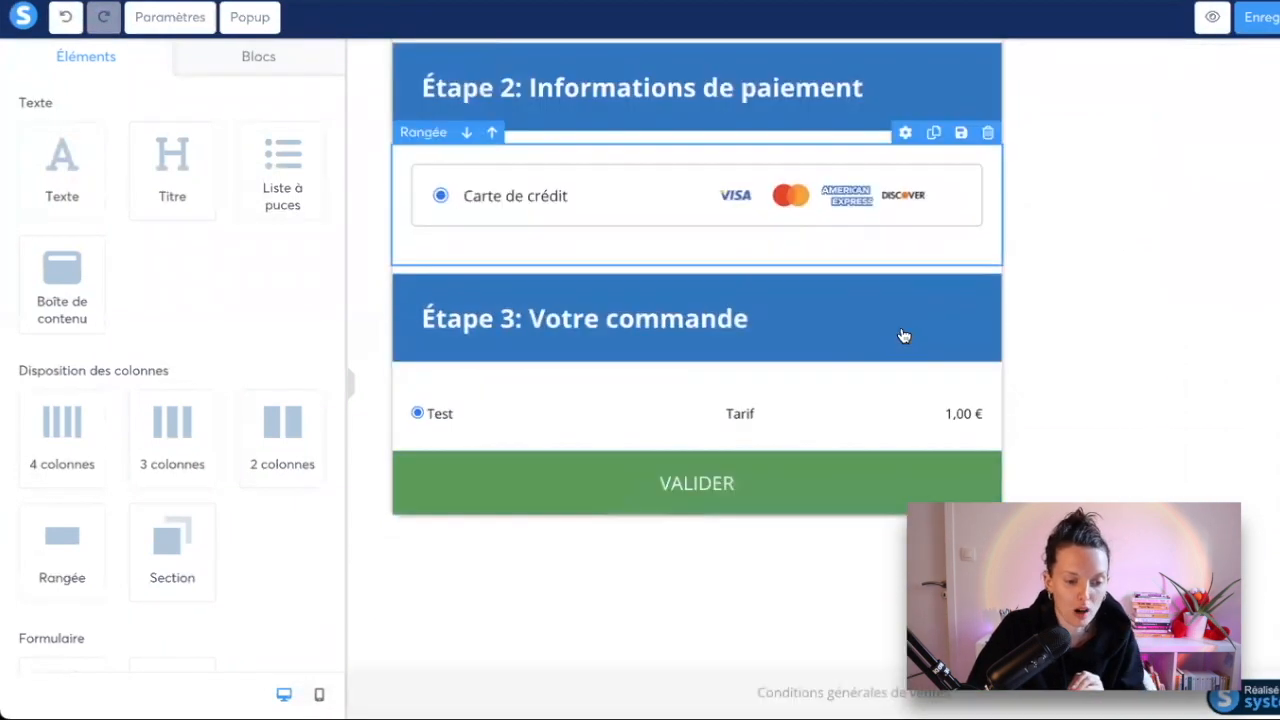
scroll(903, 335, "up", 5)
scroll(903, 335, "up", 1)
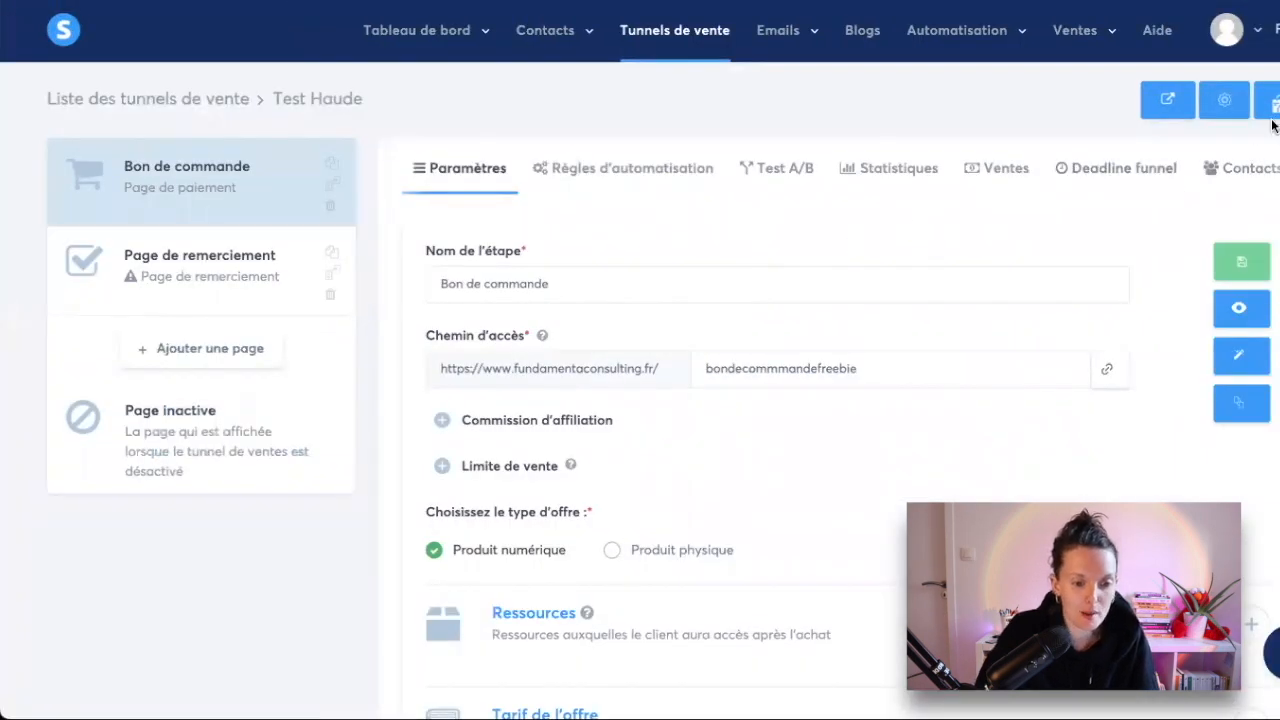
Enable iDeal (Stripe) as an authorised payment method in the sales funnel's settings and save them
left_click(1226, 103)
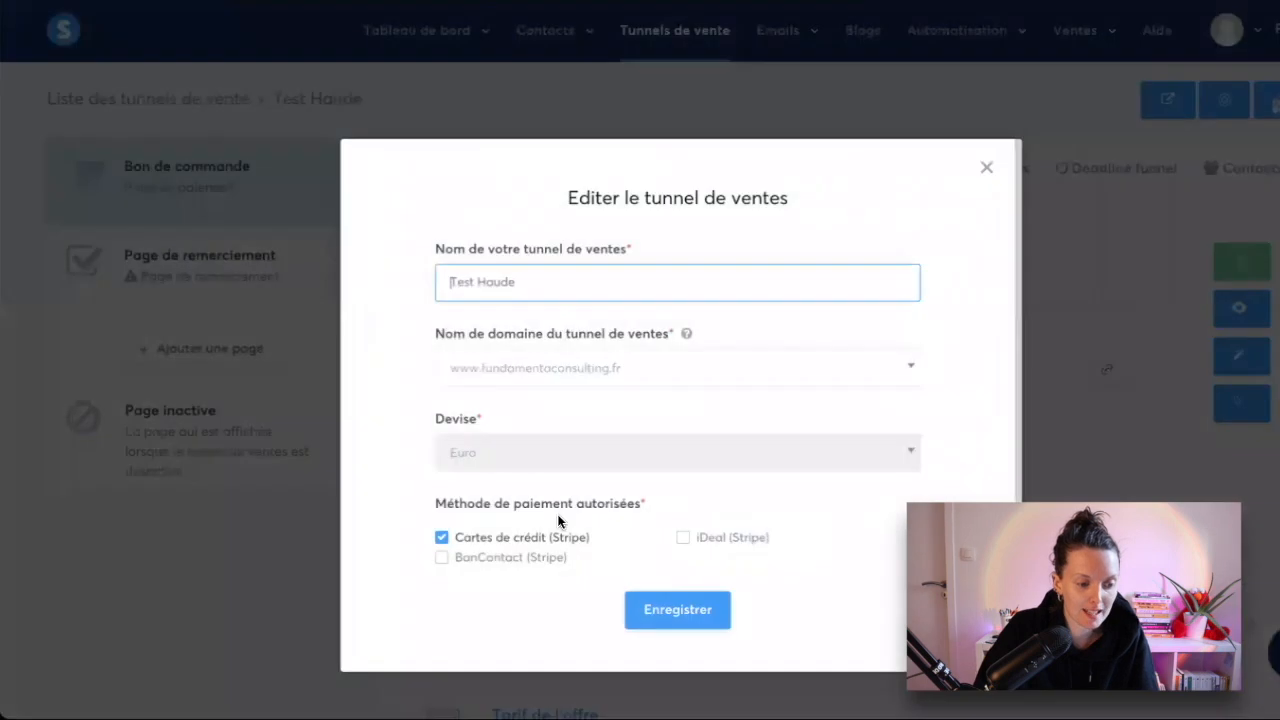
left_click(726, 536)
left_click(512, 562)
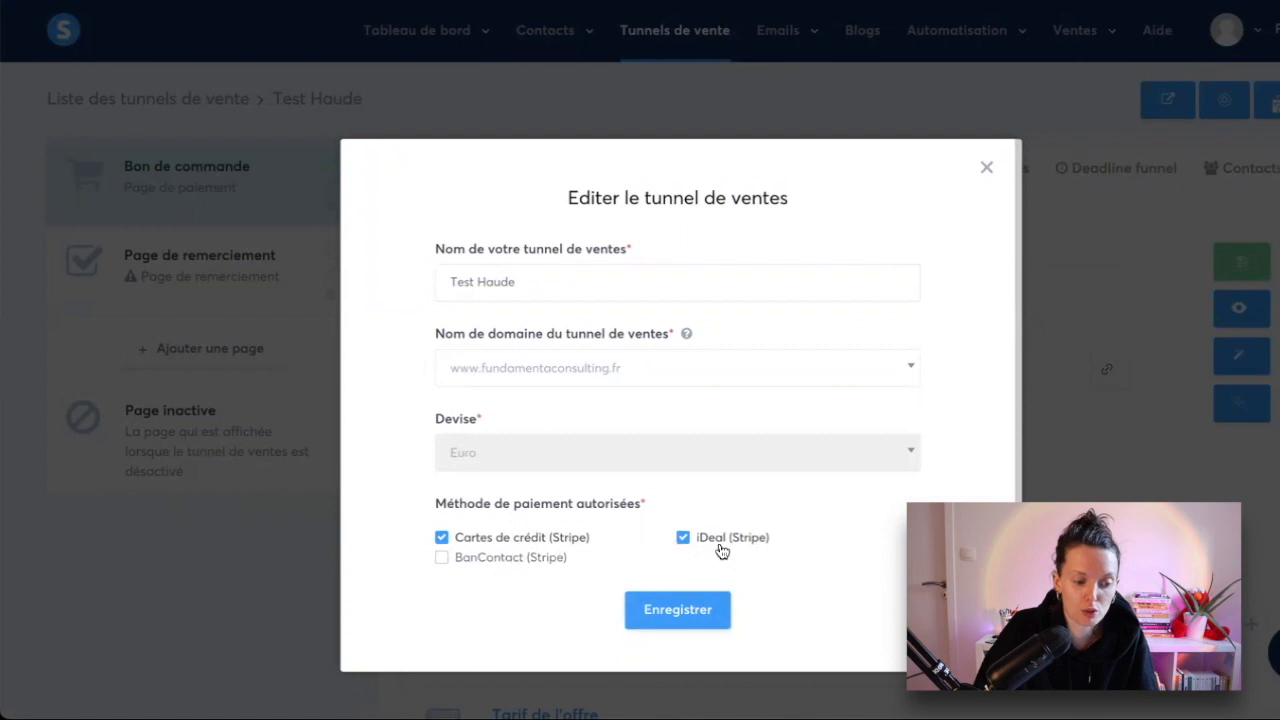
left_click(684, 607)
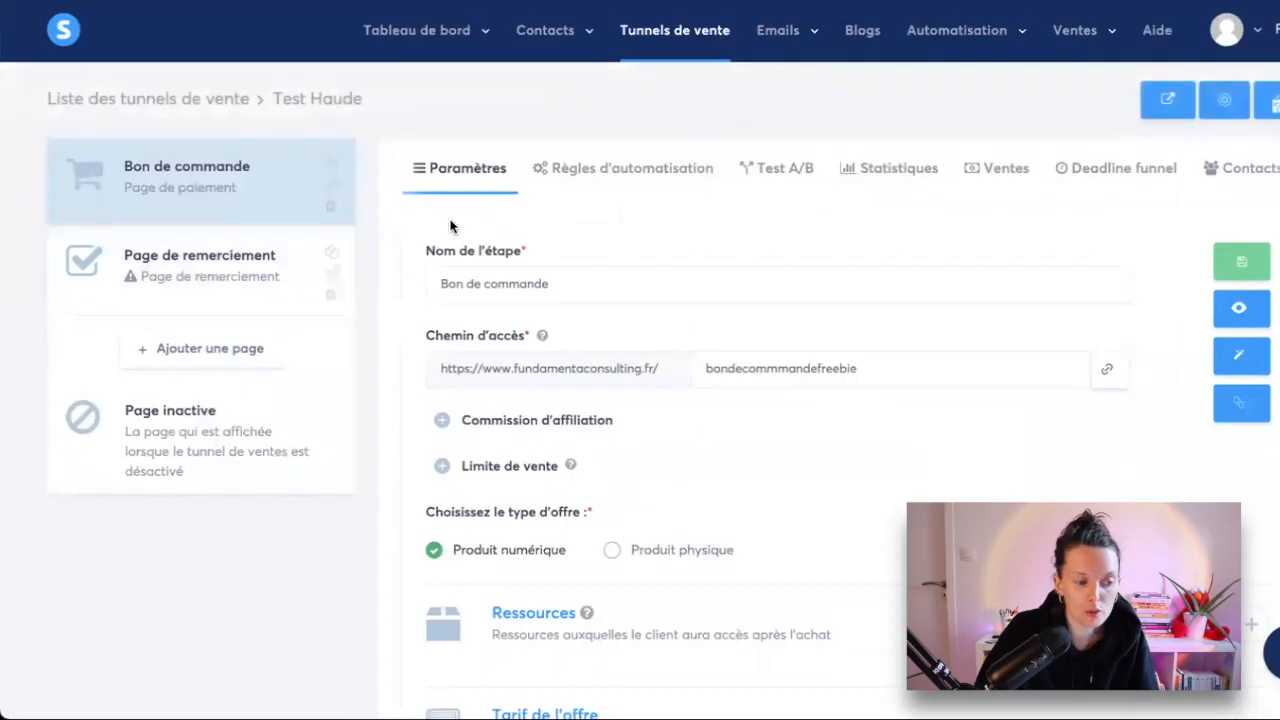
Browse the thank-you page templates and apply the first one, "Vous êtes bien inscrit", to the Page de remerciement
left_click(150, 272)
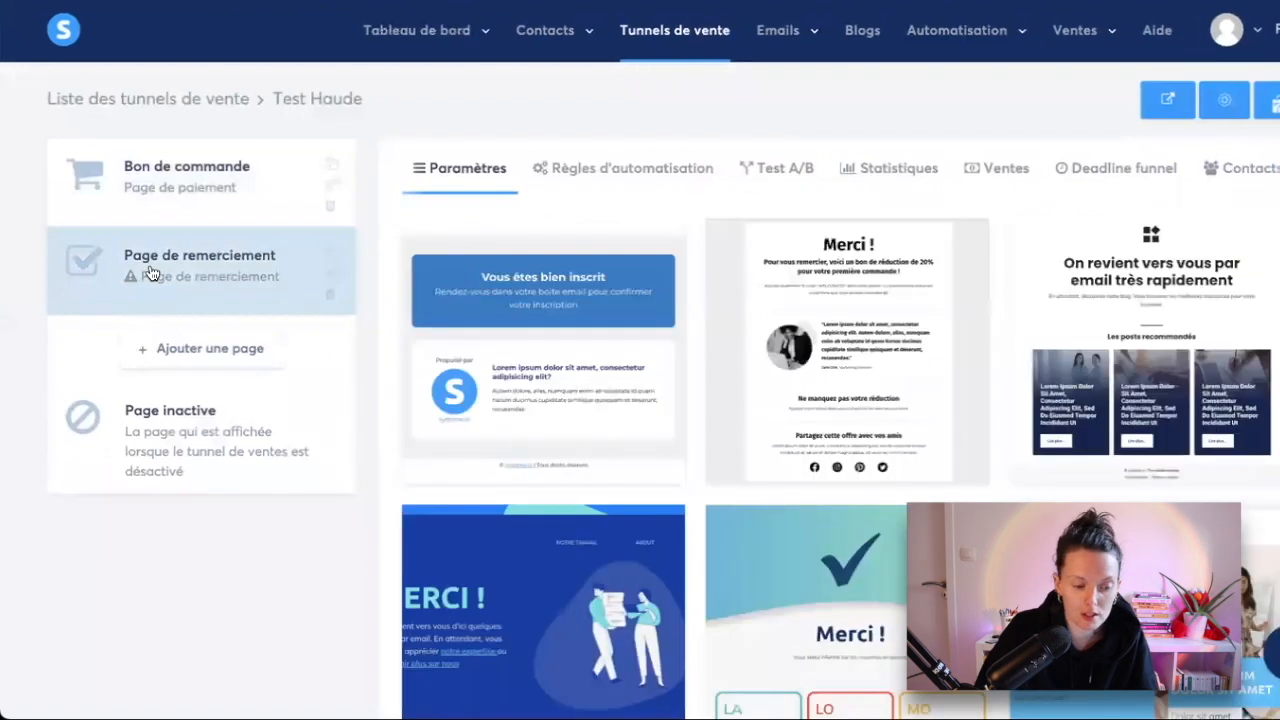
scroll(862, 410, "down", 2)
scroll(862, 410, "down", 5)
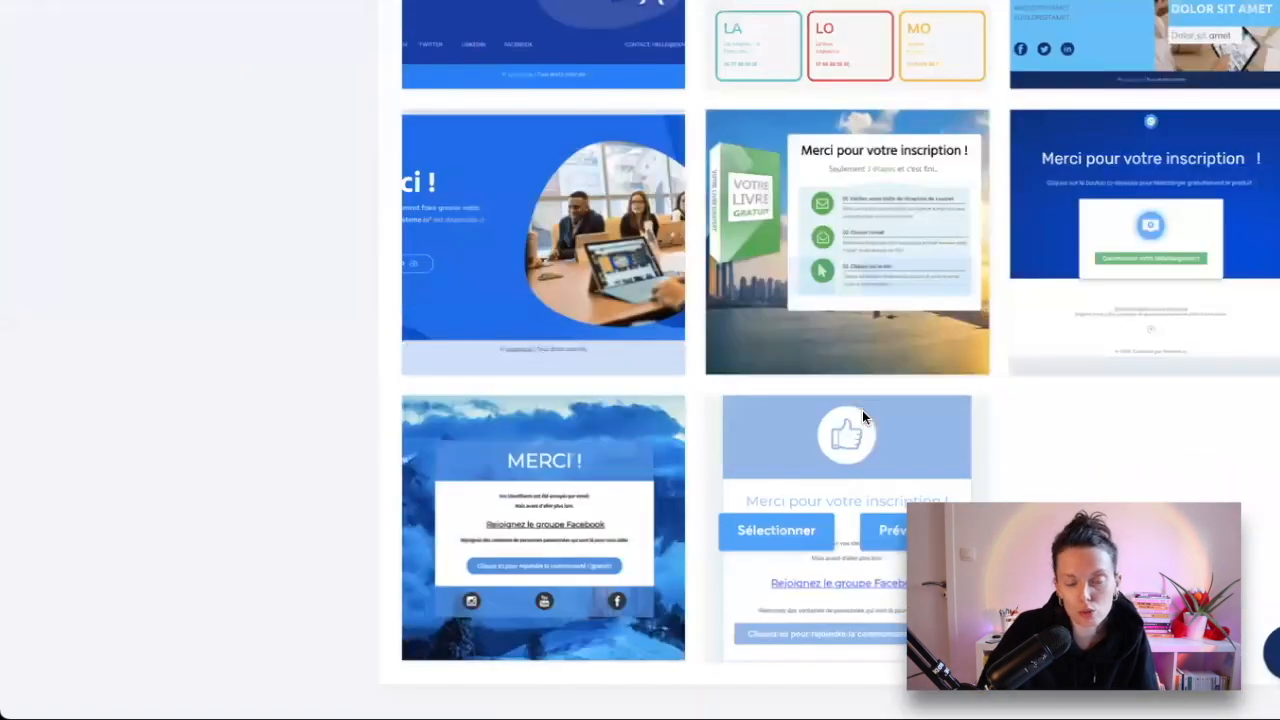
scroll(862, 410, "up", 8)
mouse_move(518, 406)
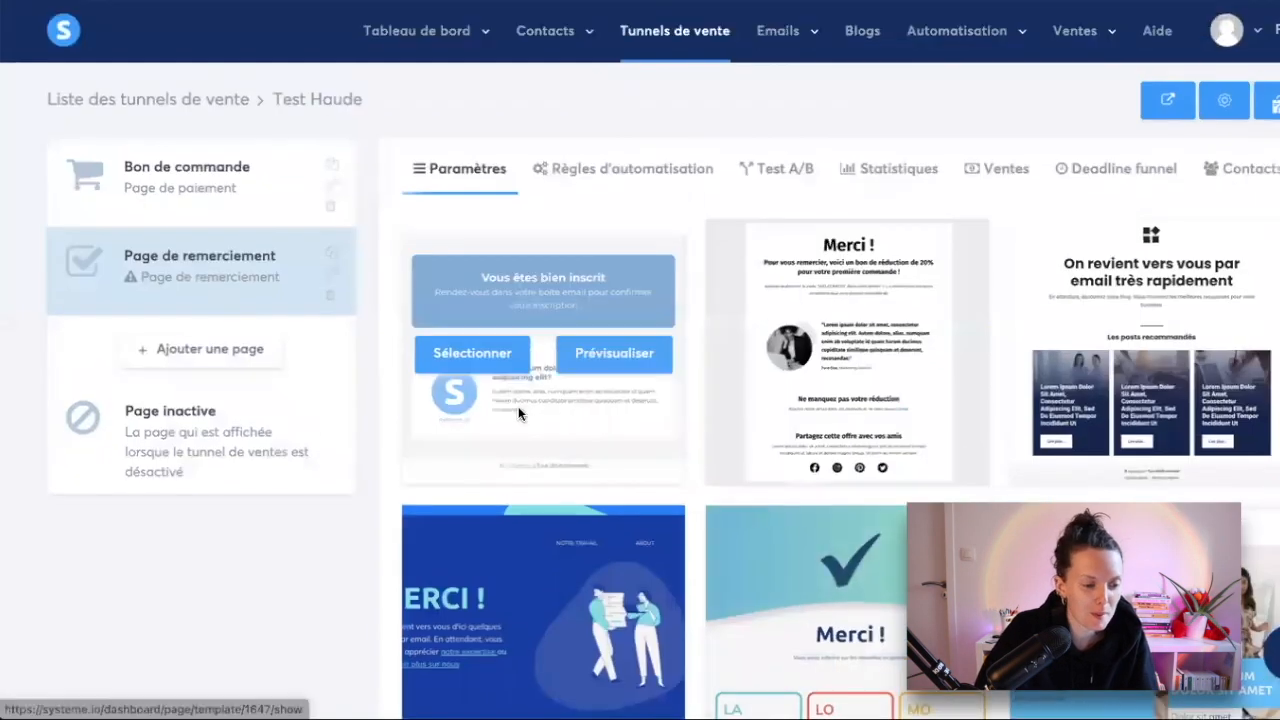
left_click(495, 358)
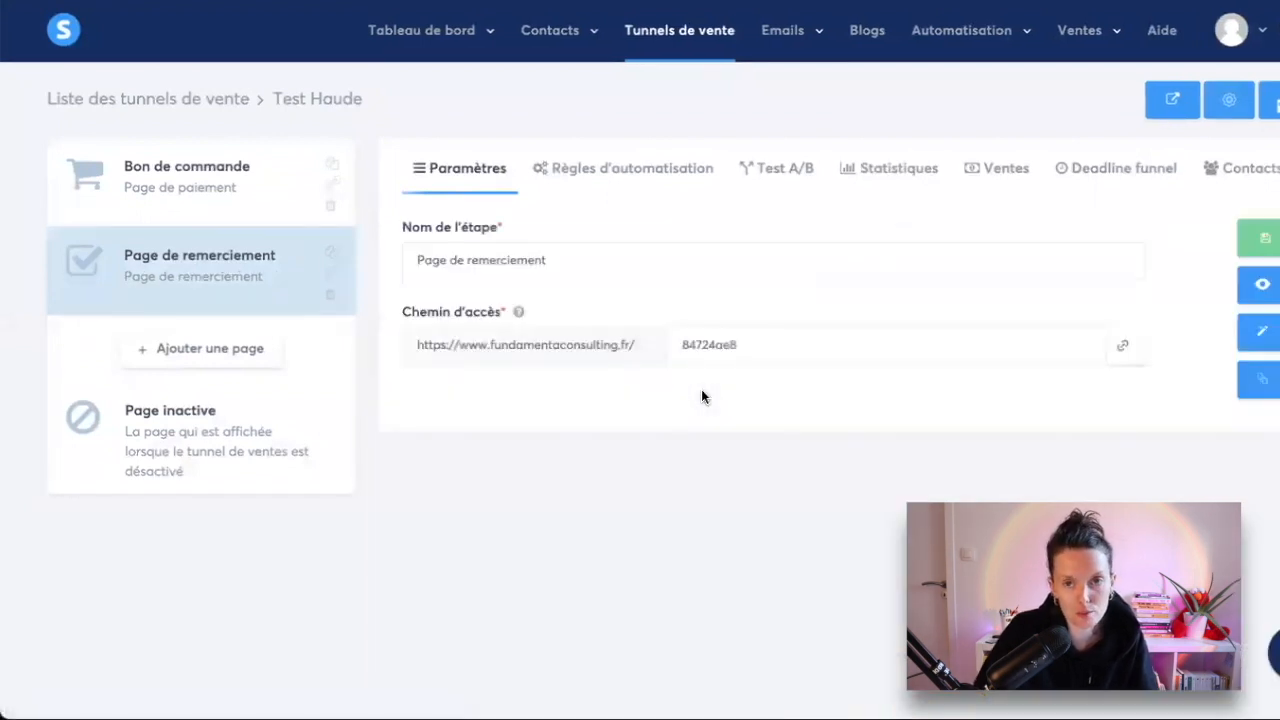
Set the Page de remerciement's access path to page-remerciementfreebie and save the step
double_click(789, 347)
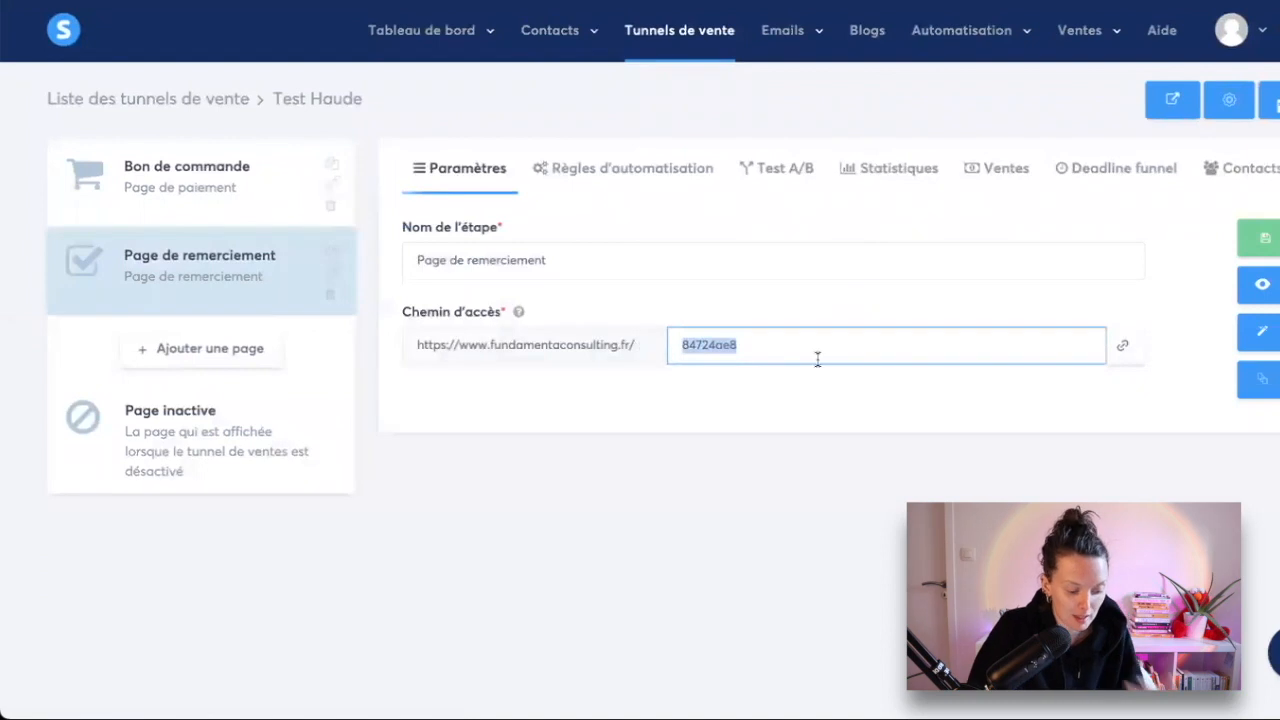
type("pae")
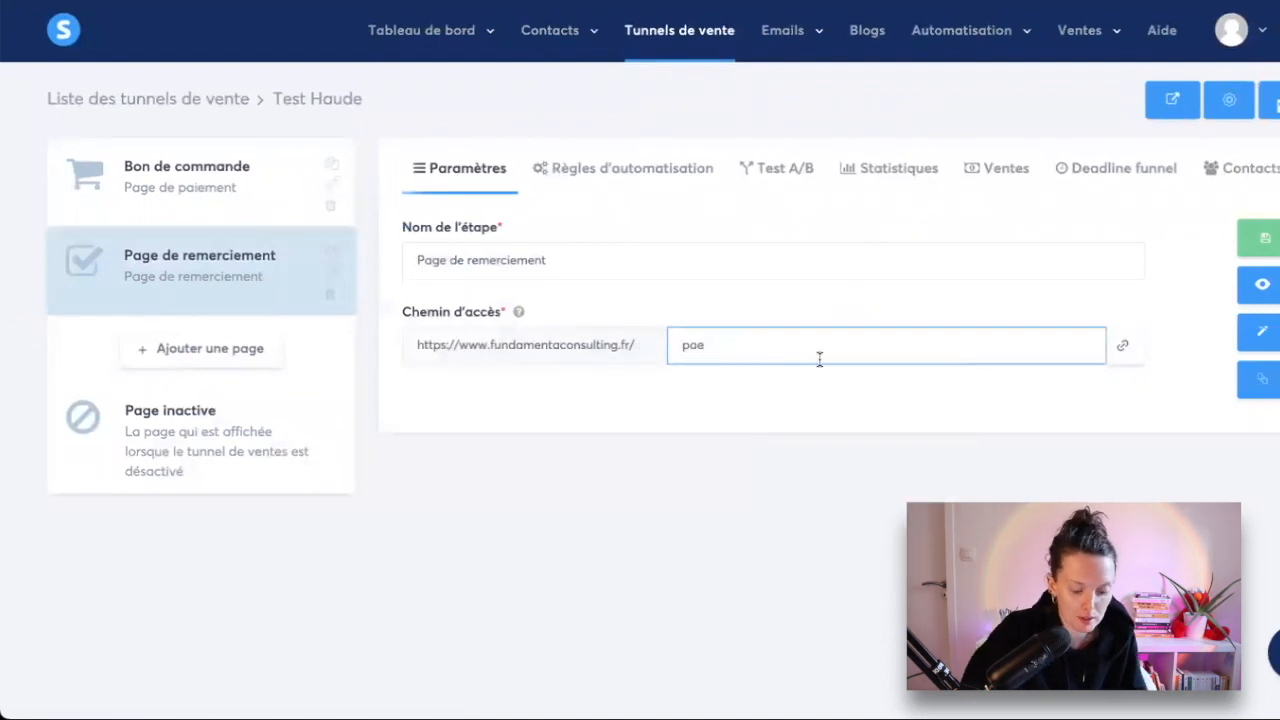
key("BackSpace")
left_click(852, 395)
left_click(1252, 248)
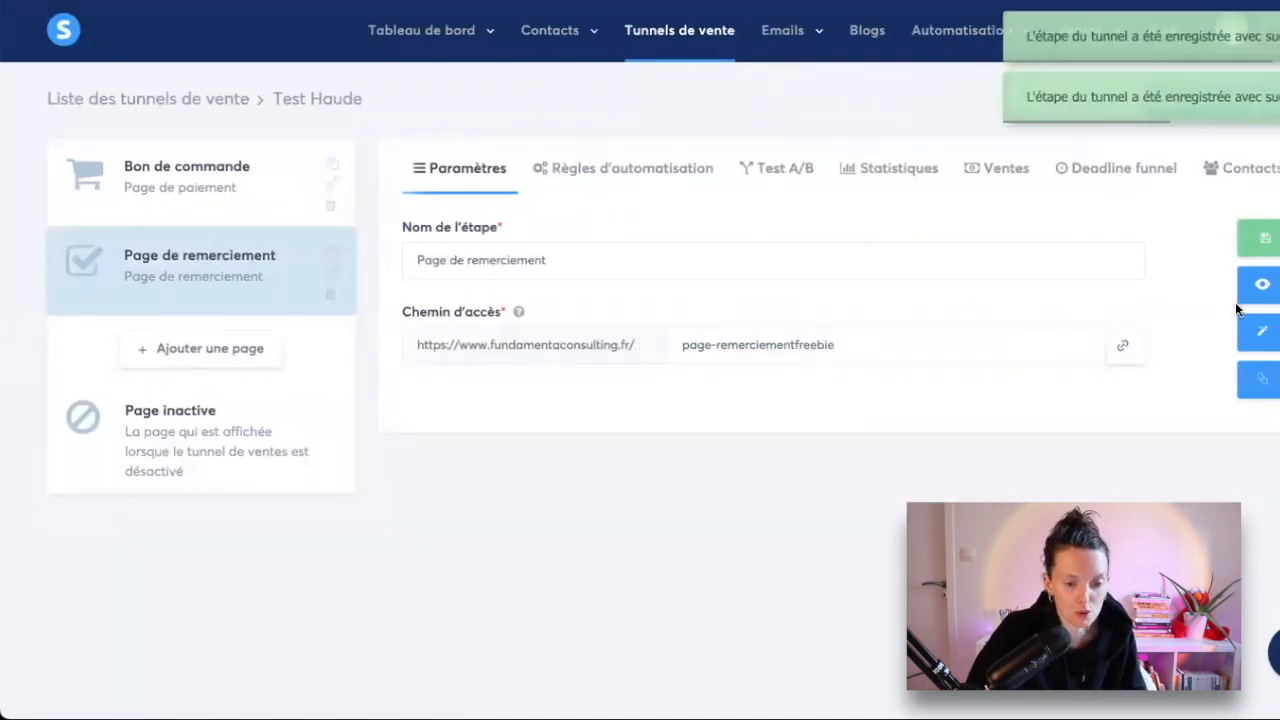
Edit the thank-you page and add a two-column row beneath the content box, keeping the row's default settings
left_click(1261, 331)
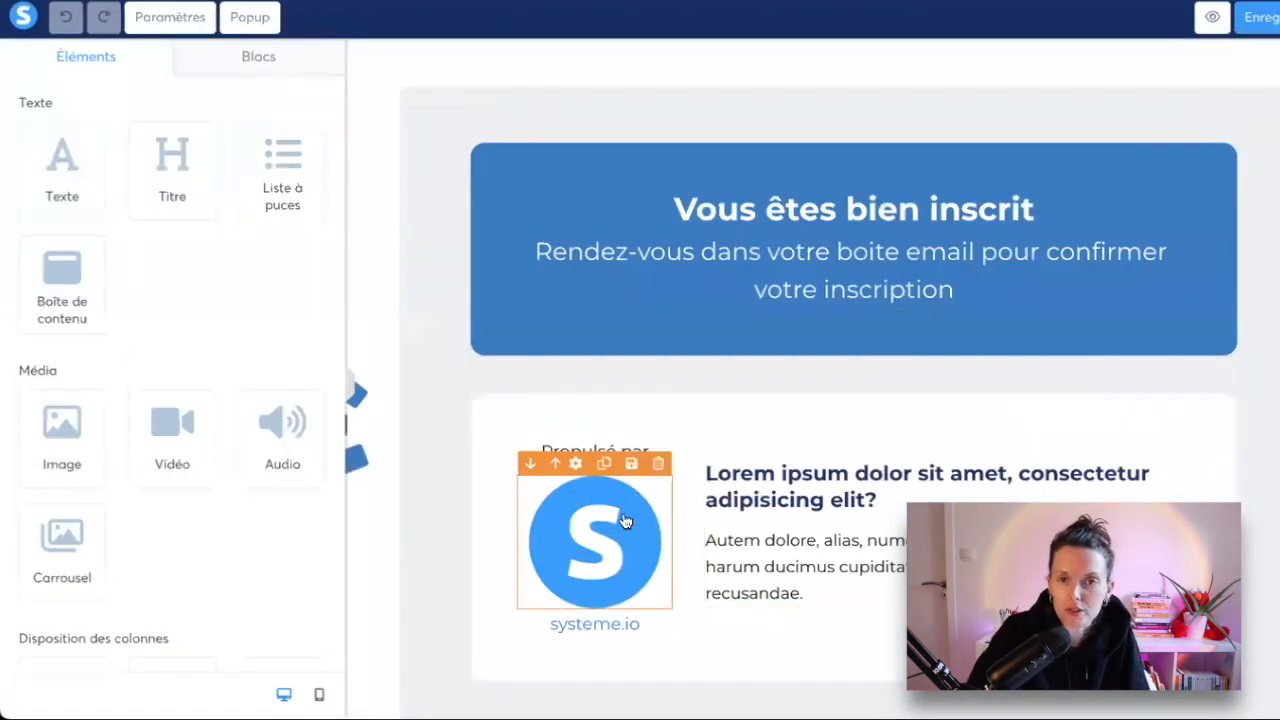
scroll(625, 521, "down", 1)
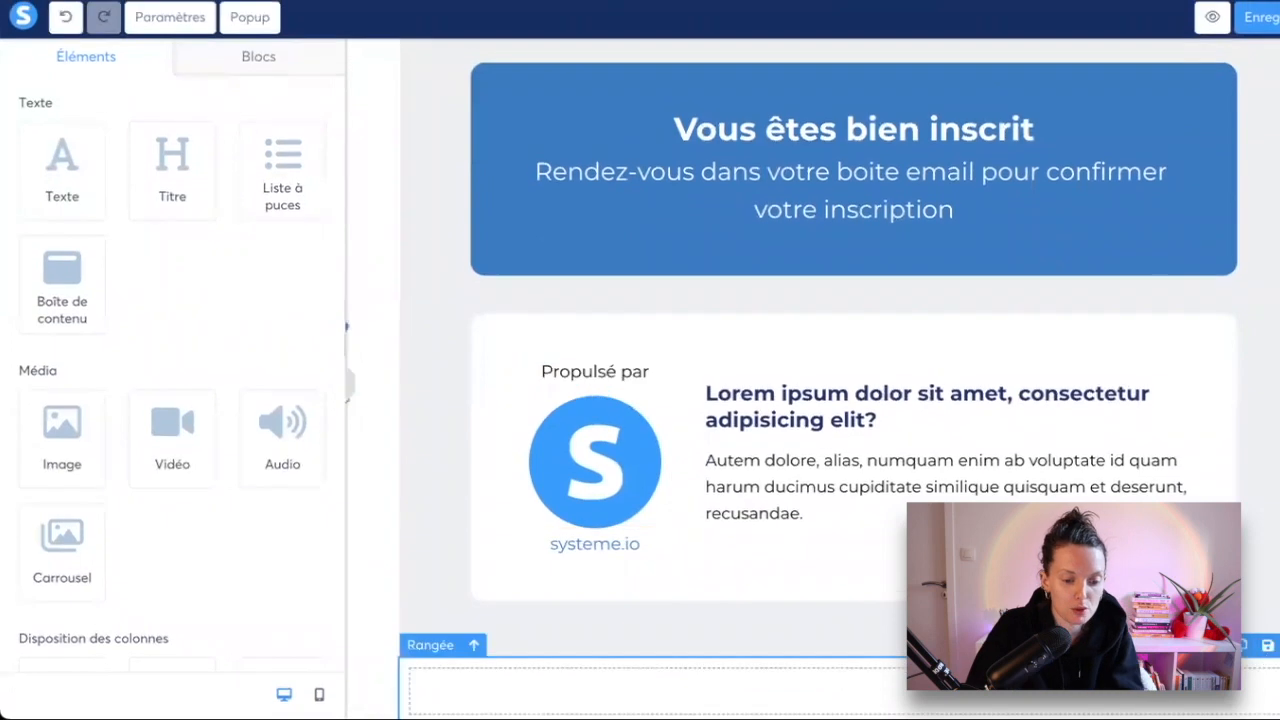
scroll(838, 379, "up", 1)
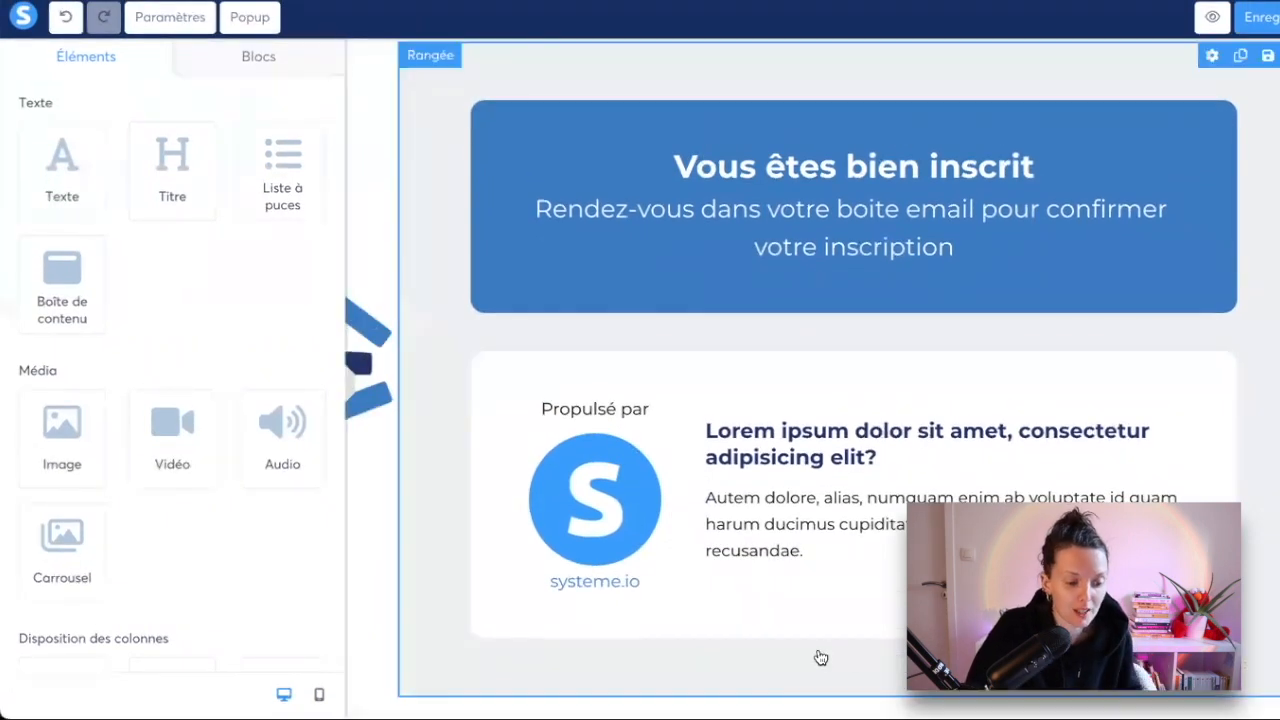
scroll(149, 417, "down", 2)
scroll(149, 417, "down", 4)
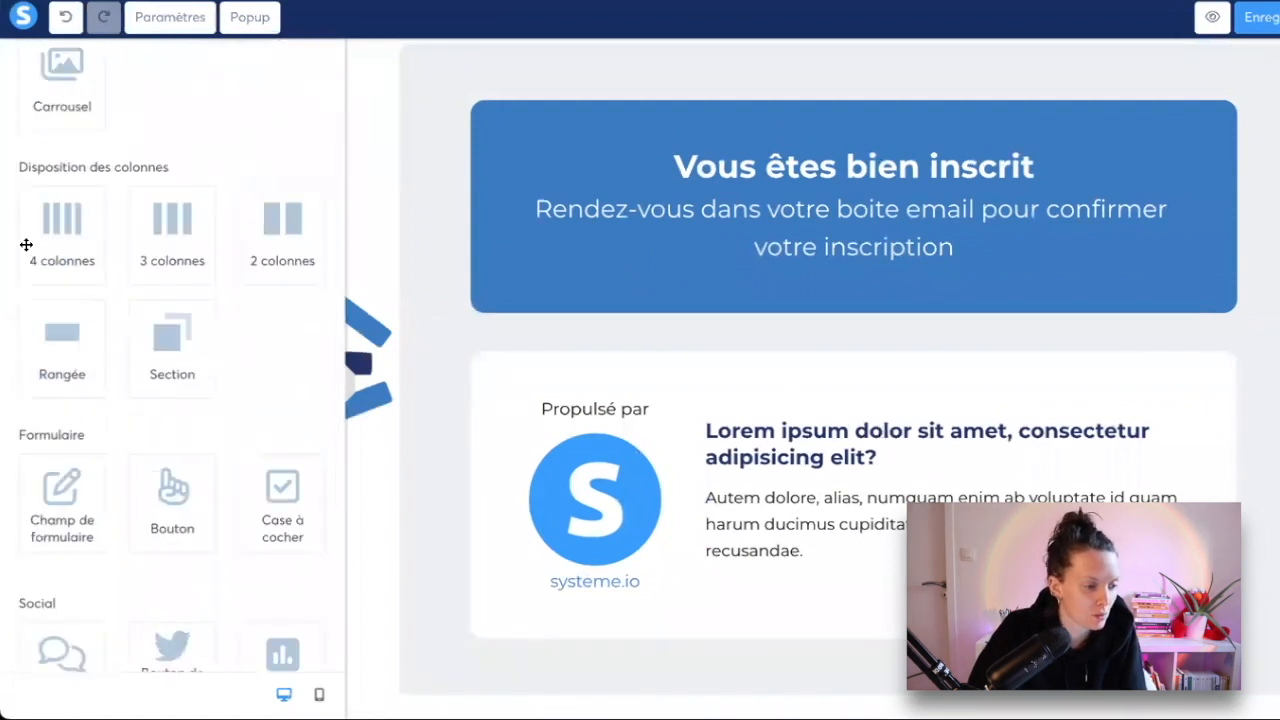
left_click_drag(283, 240, 760, 671)
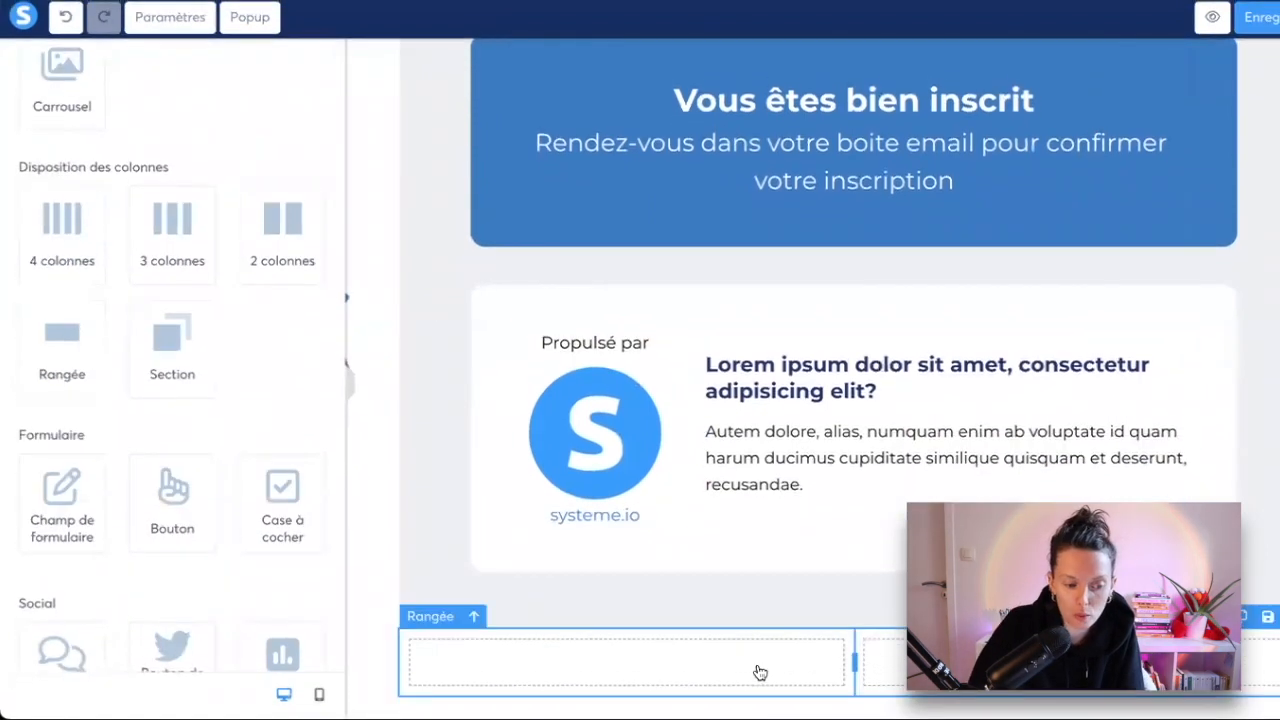
left_click(614, 672)
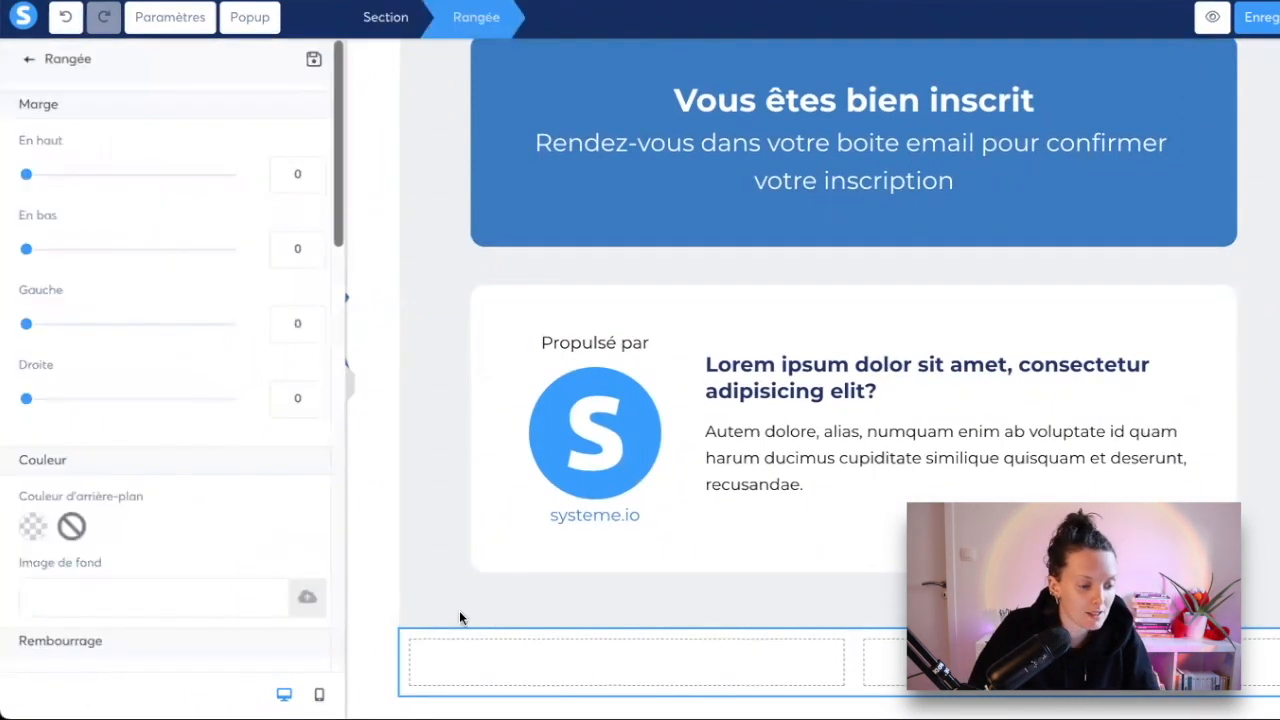
left_click(357, 600)
Add the laptop mockup image with the 297€ tag to the first column of the new two-column row
scroll(101, 400, "down", 2)
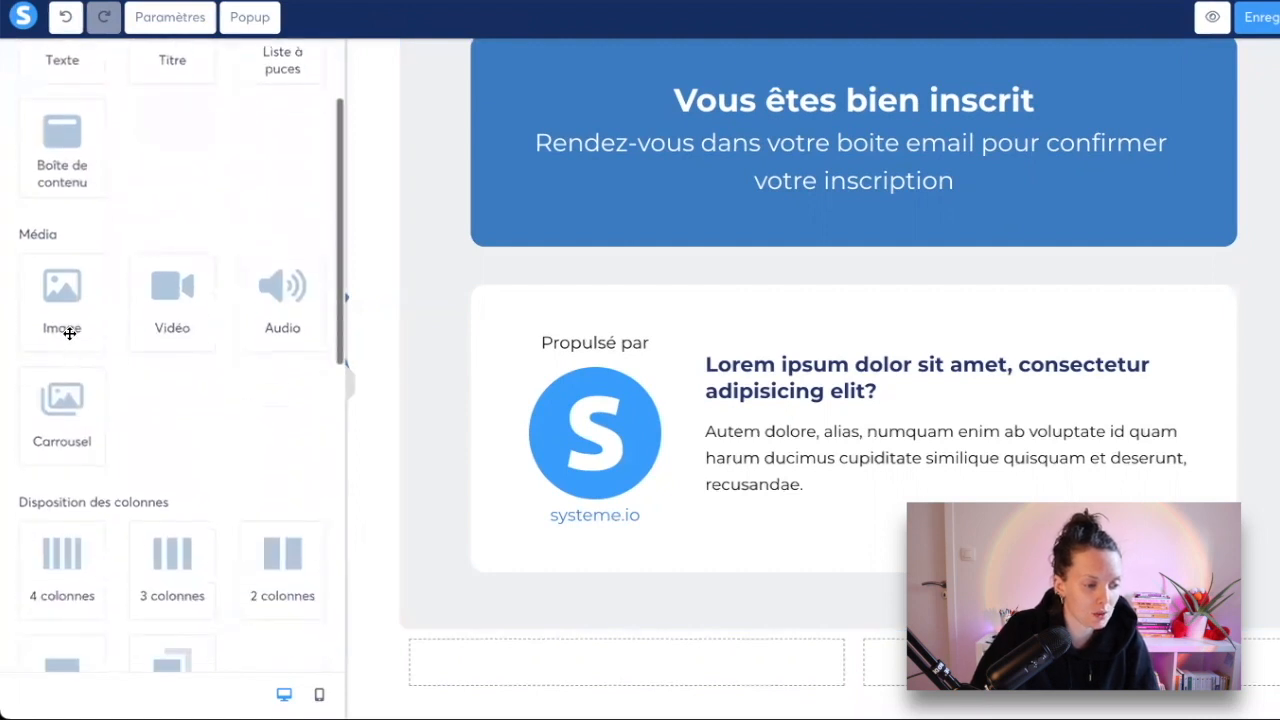
left_click(63, 329)
left_click(777, 156)
double_click(597, 404)
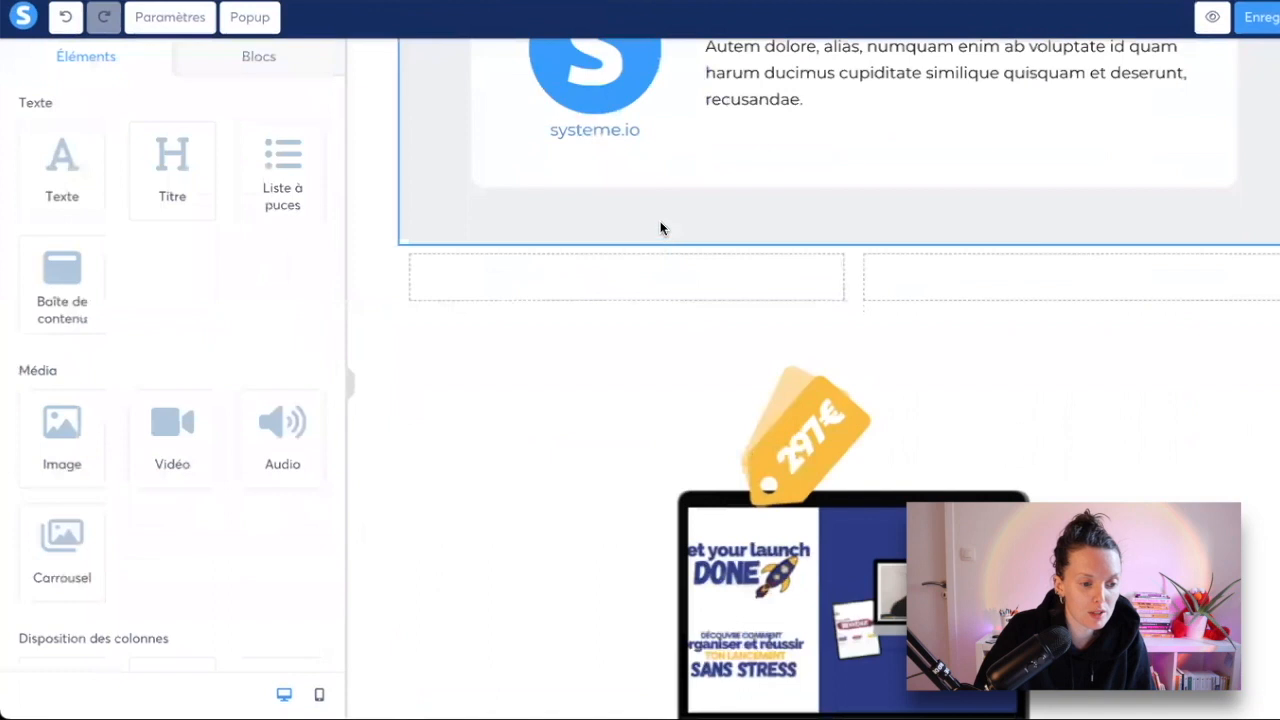
scroll(660, 221, "down", 1)
left_click_drag(660, 225, 656, 187)
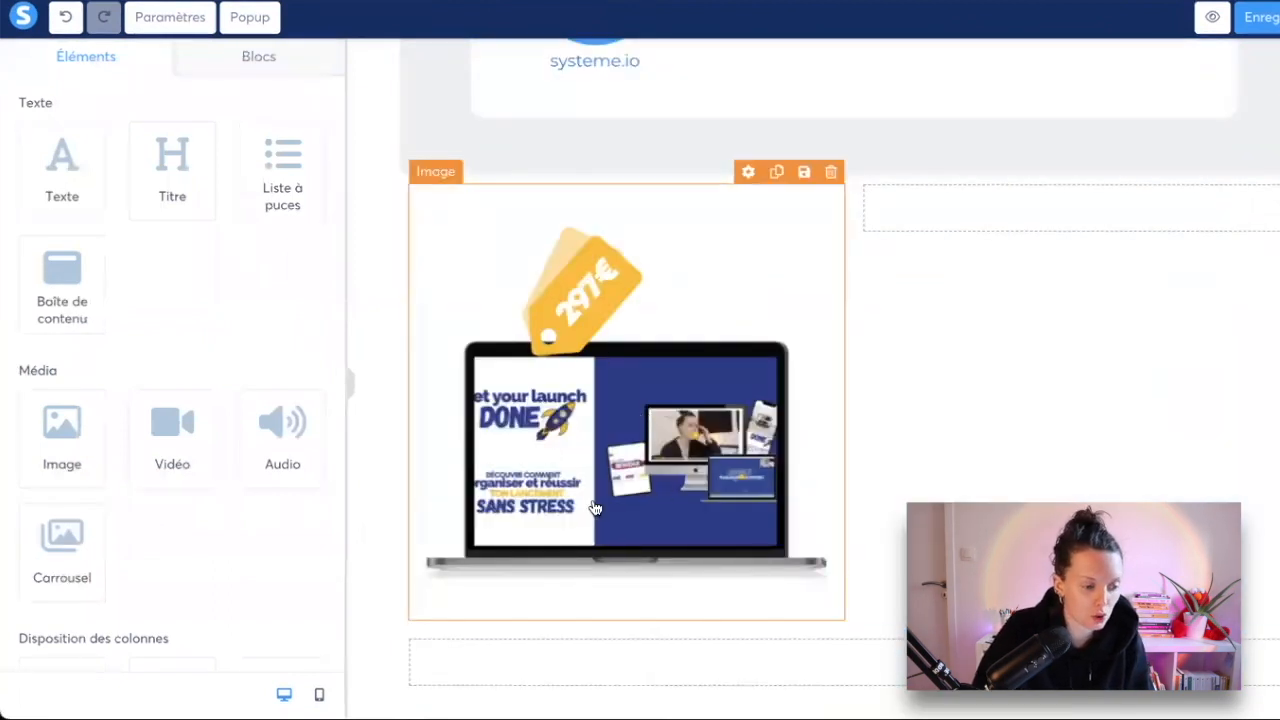
Add a title and a button beneath the laptop image in the first column of the two-column row
left_click_drag(157, 154, 831, 654)
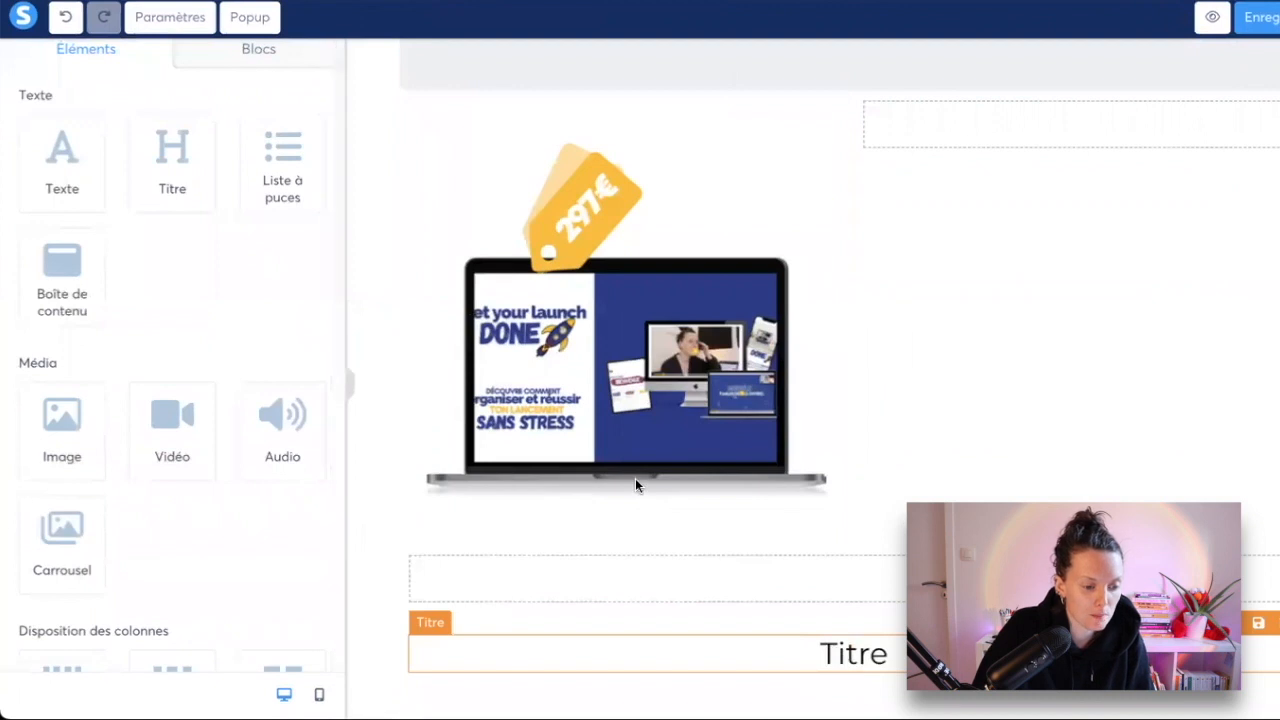
scroll(143, 491, "down", 2)
scroll(150, 480, "up", 3)
scroll(162, 430, "down", 6)
left_click_drag(168, 375, 872, 652)
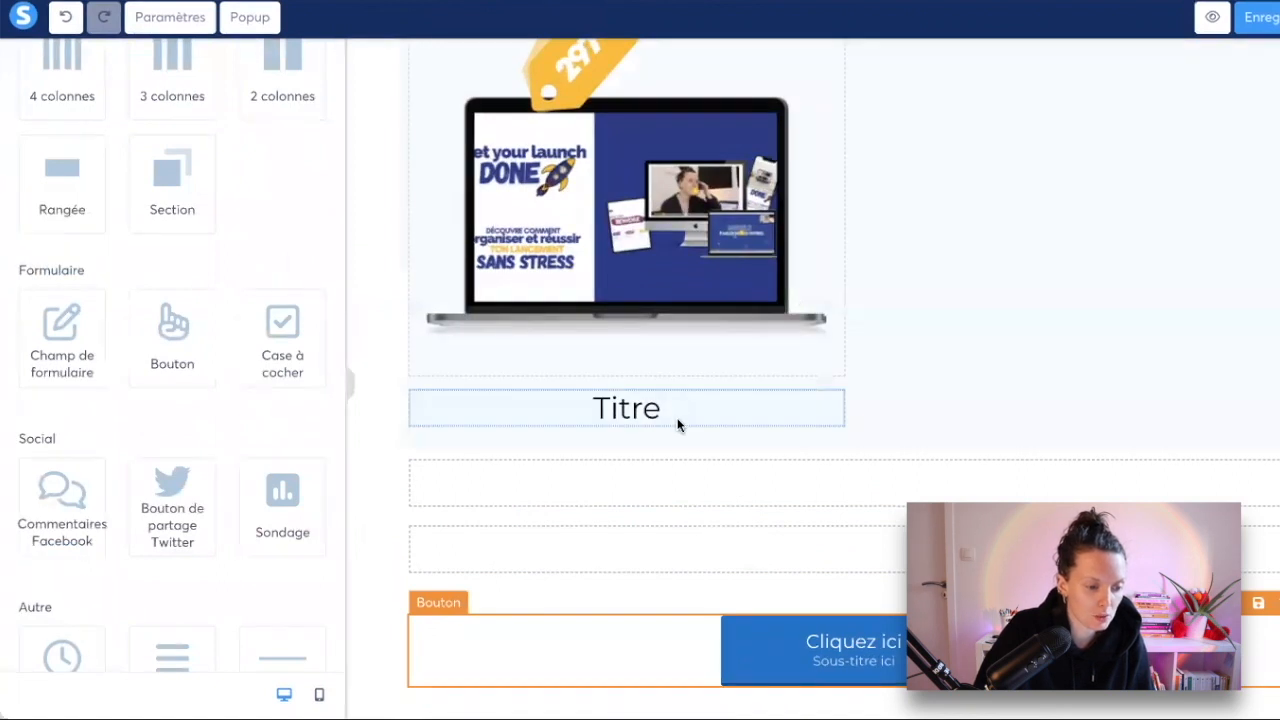
left_click_drag(678, 425, 684, 430)
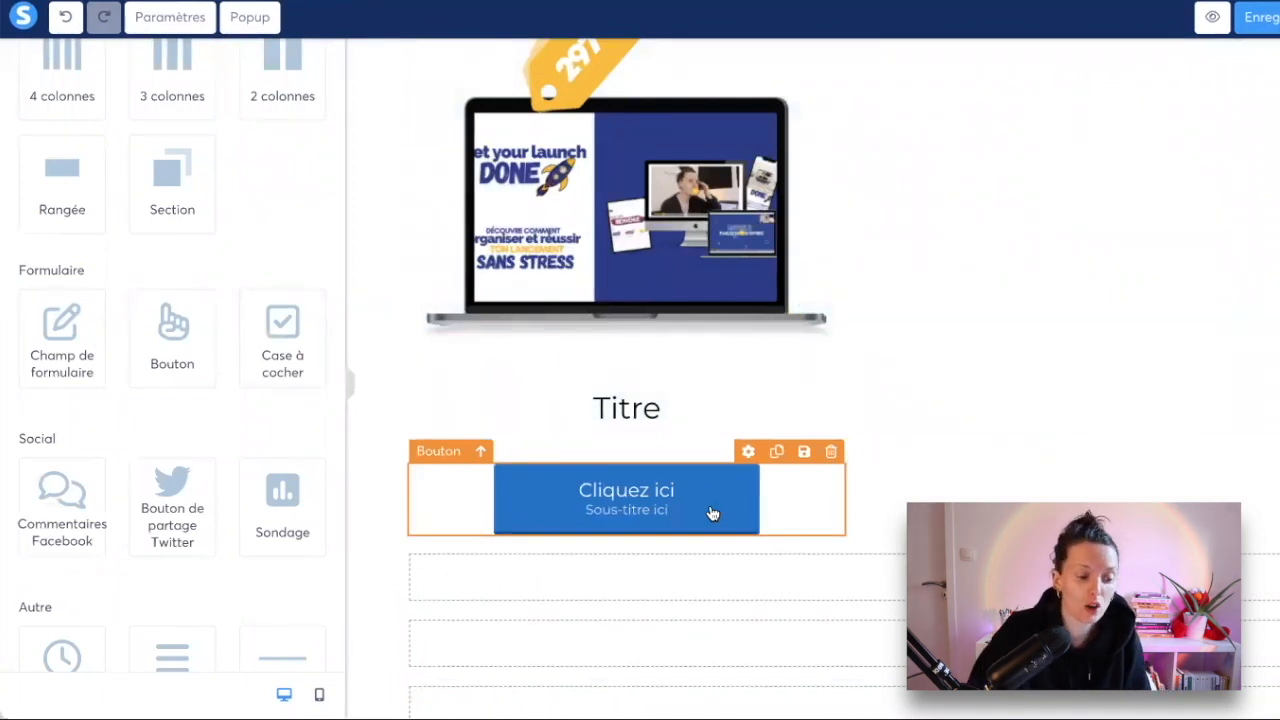
Reduce the laptop image's size to 226 and set the top margin of the button below it to 0
left_click(470, 350)
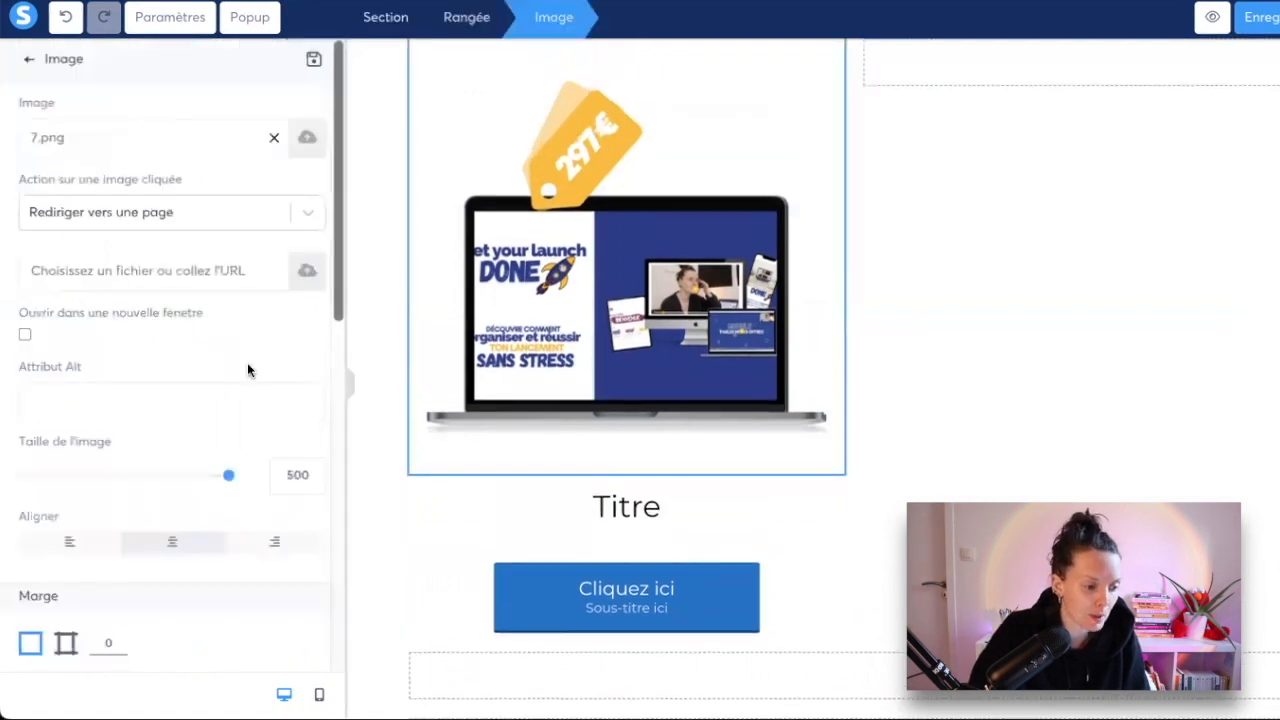
left_click_drag(227, 477, 147, 469)
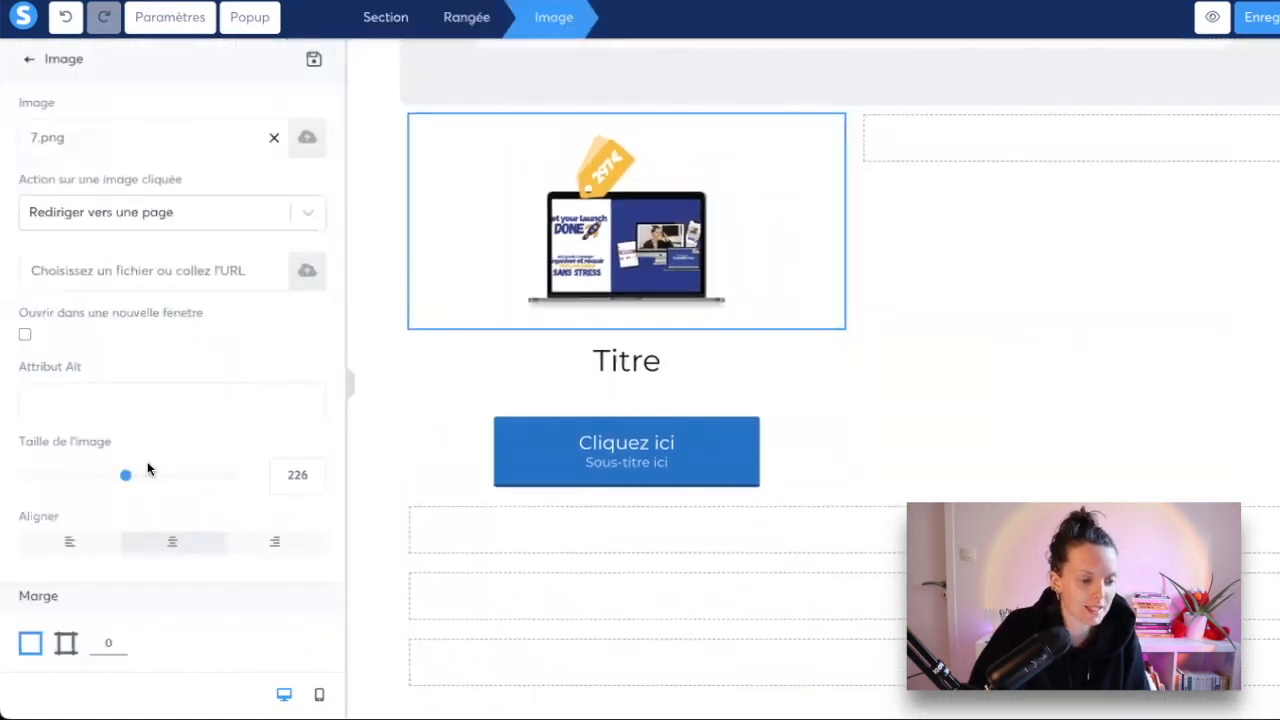
left_click(502, 425)
left_click_drag(54, 546, 14, 549)
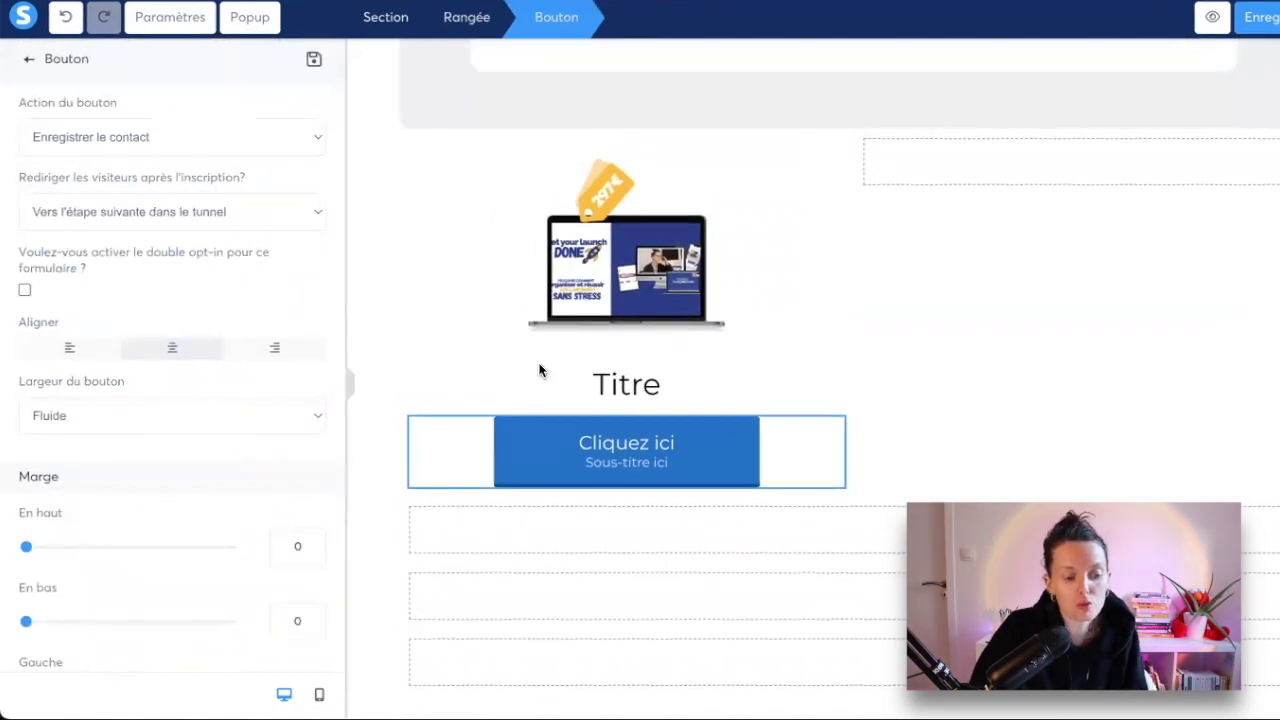
left_click(901, 473)
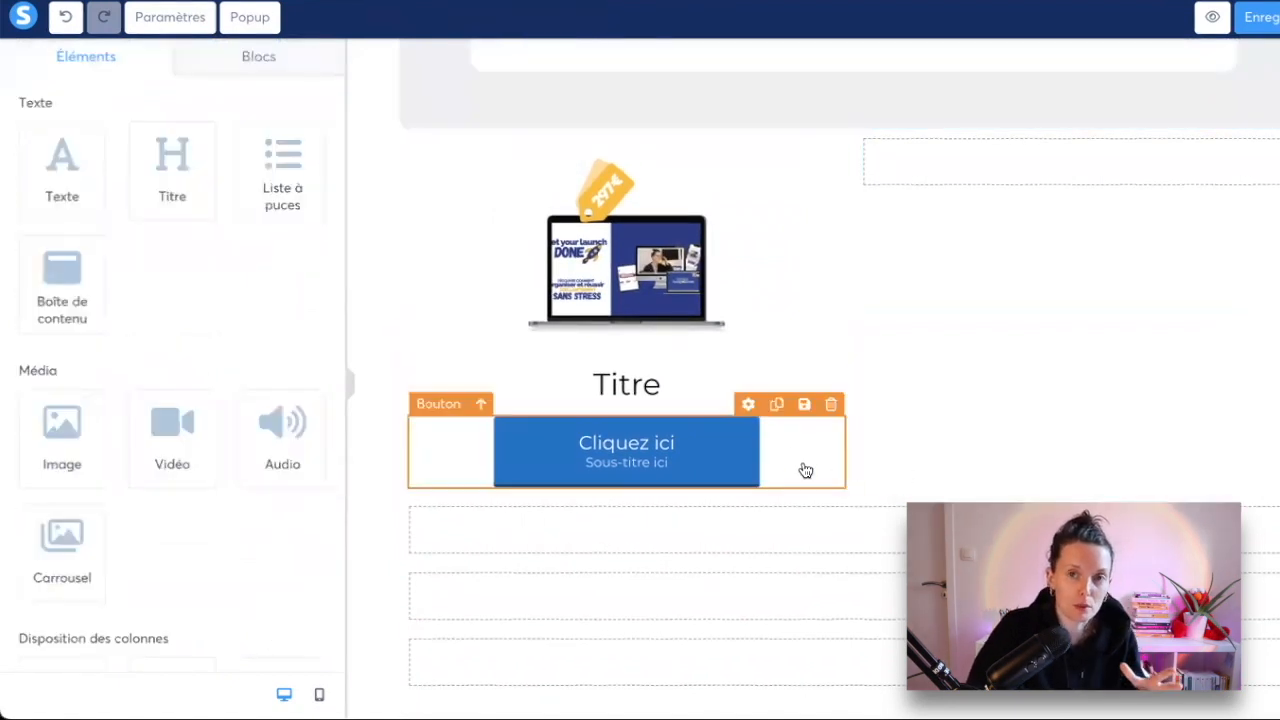
Duplicate the image, title and button into the second column, stacked in the same order as in the first
left_click(777, 126)
left_click_drag(1005, 111, 1011, 131)
left_click(777, 352)
left_click_drag(618, 418, 1020, 305)
left_click(781, 419)
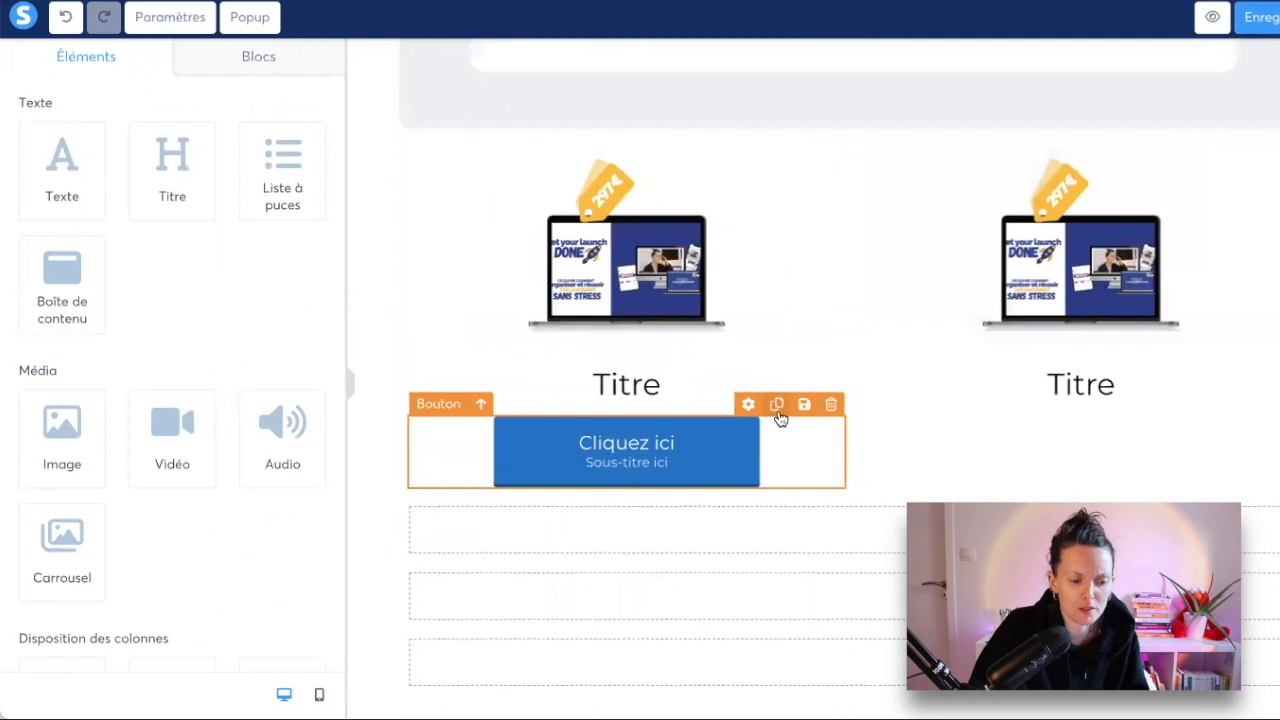
left_click(777, 407)
left_click_drag(706, 471, 1053, 360)
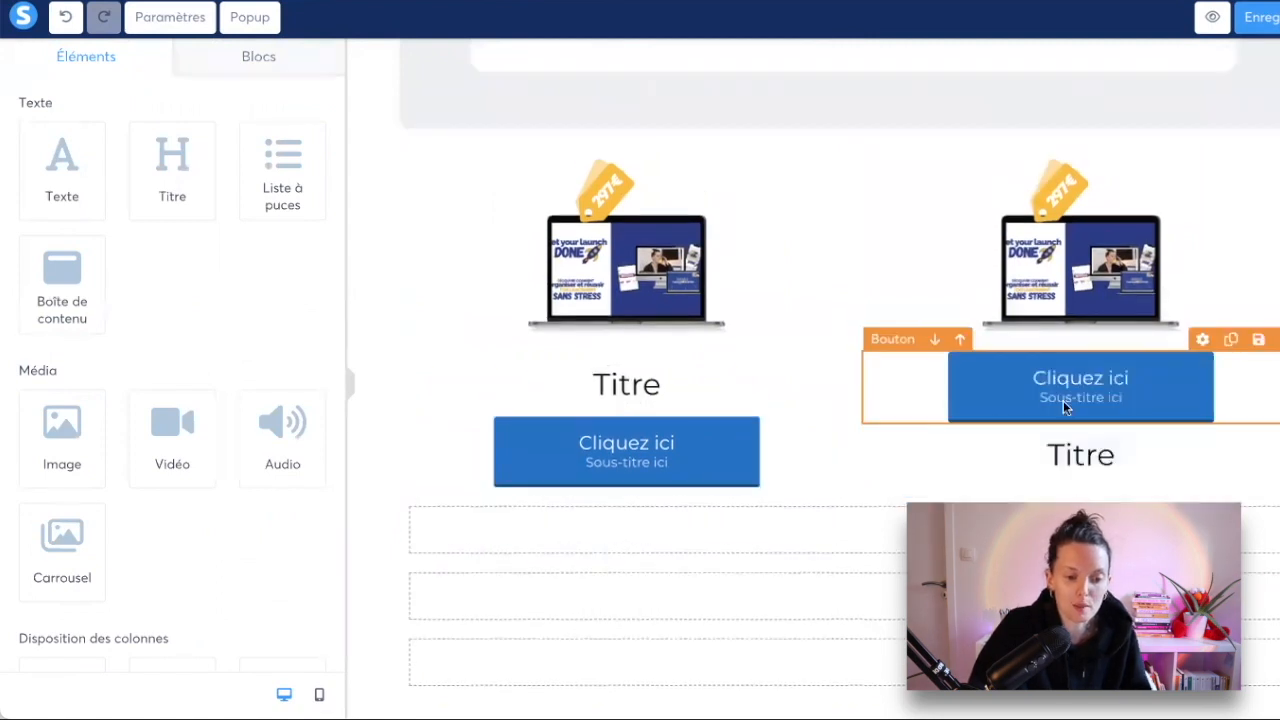
left_click_drag(1063, 458, 1070, 390)
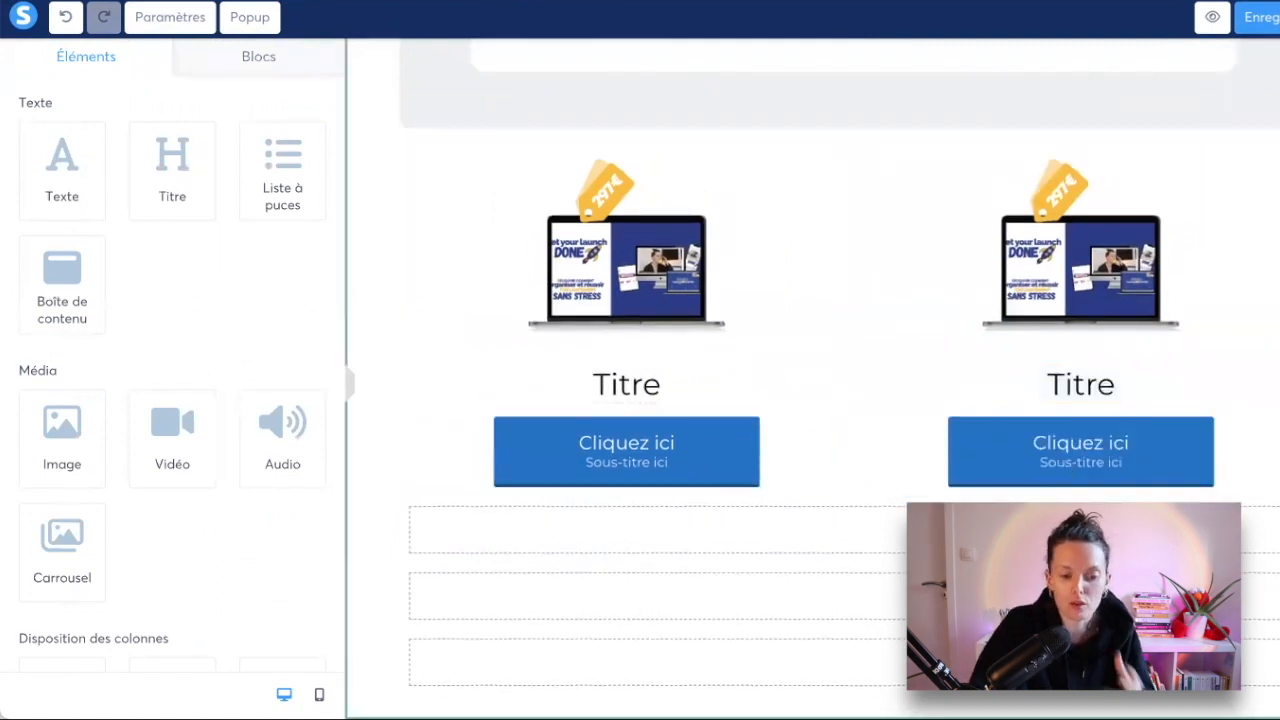
Open the settings of the title and button in the second column
left_click(1279, 484)
scroll(840, 400, "up", 2)
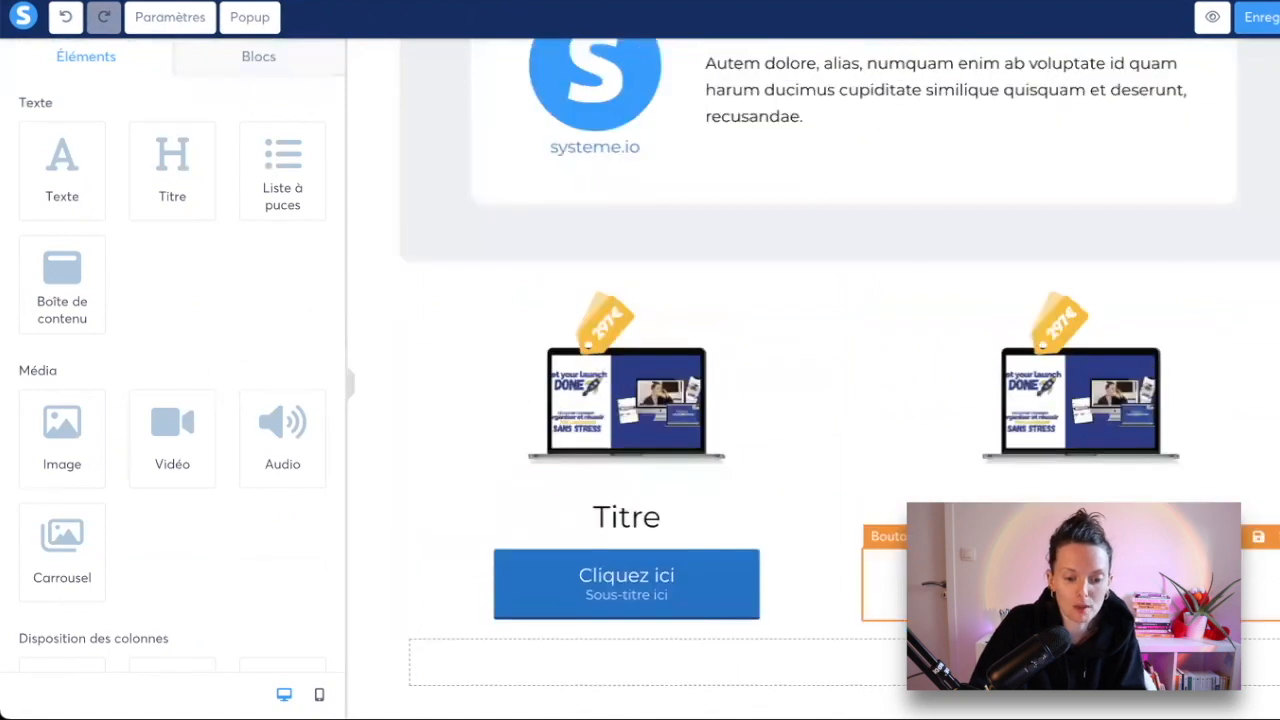
left_click(1081, 583)
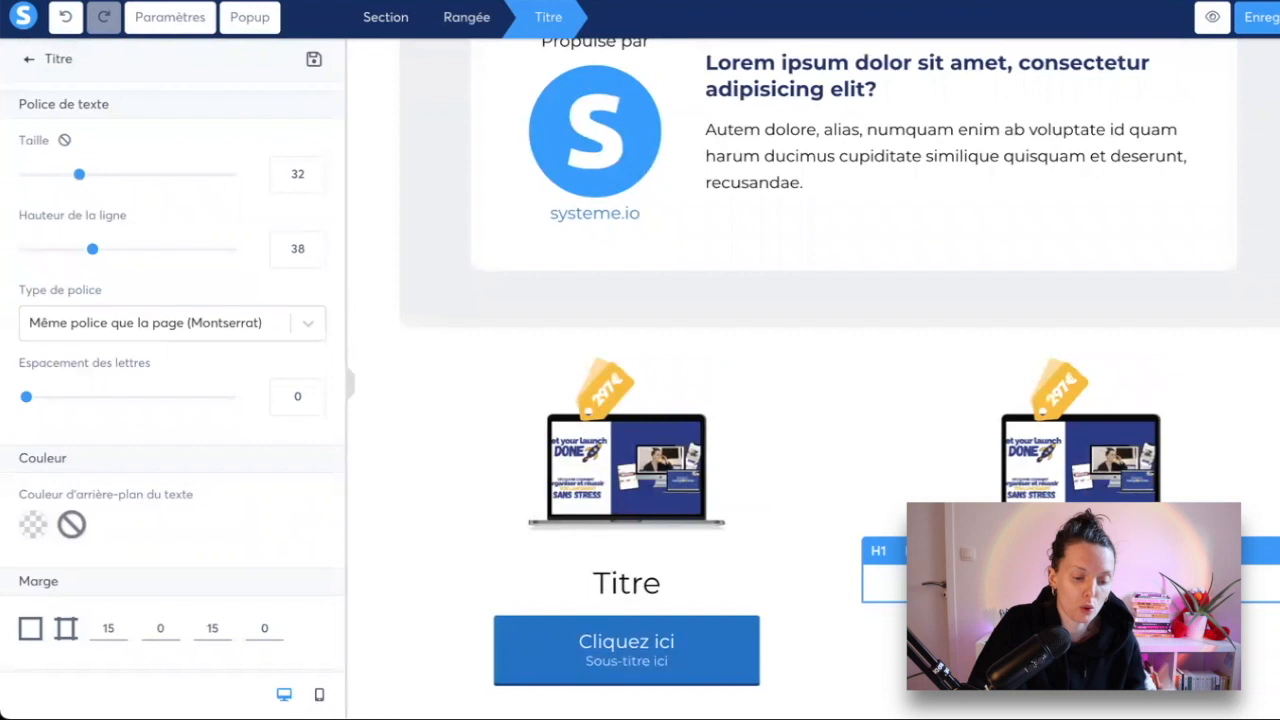
left_click(1081, 650)
left_click(1081, 650)
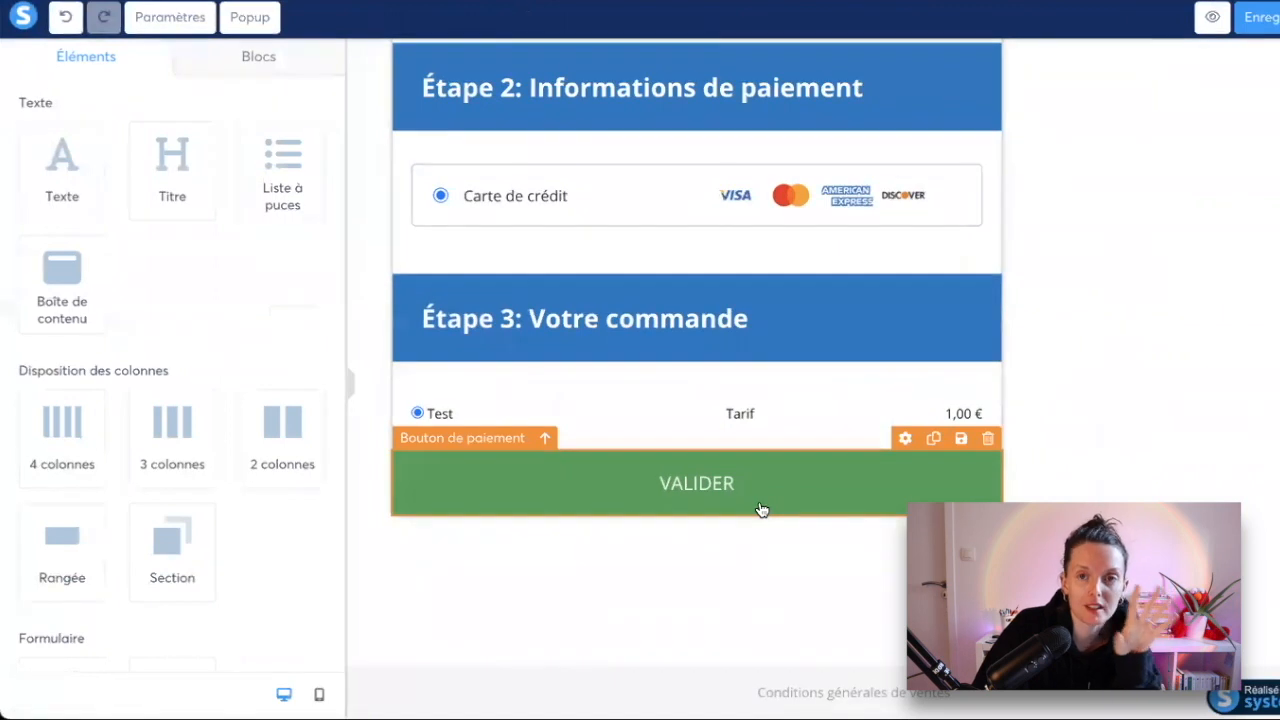
Examine the settings of the VALIDER payment button on the order form page
left_click(764, 508)
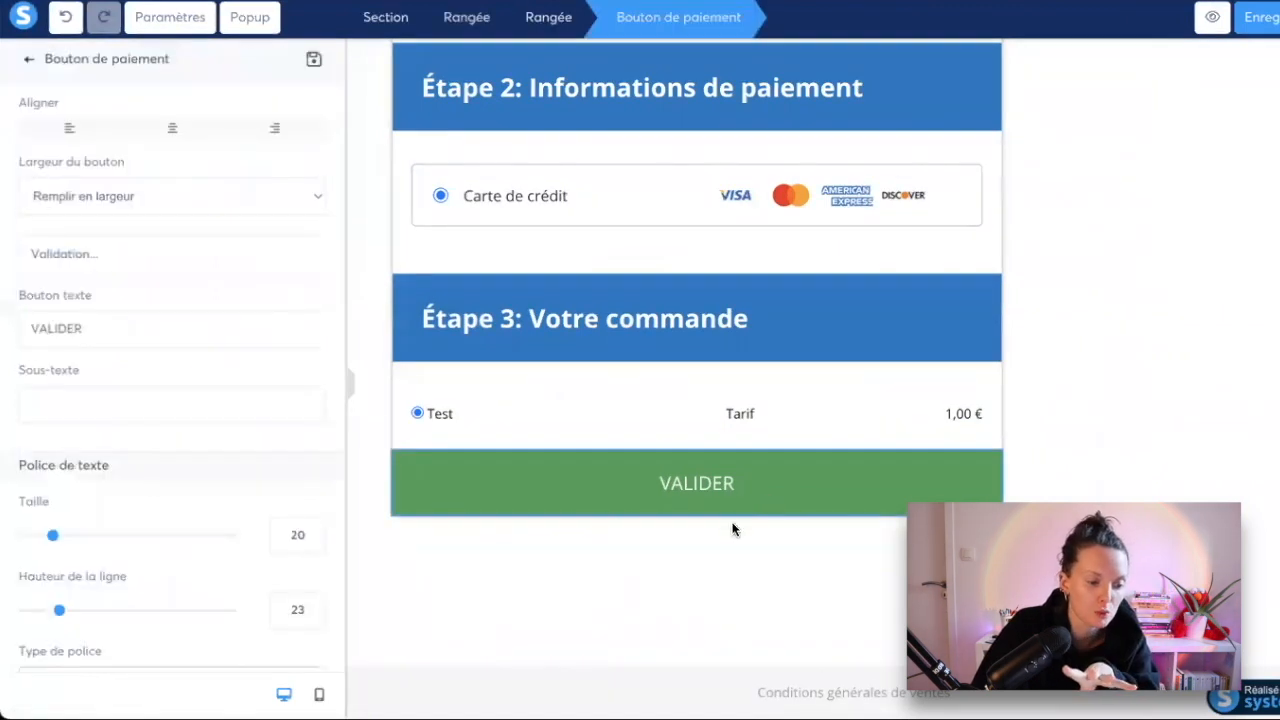
left_click(684, 550)
scroll(303, 509, "down", 5)
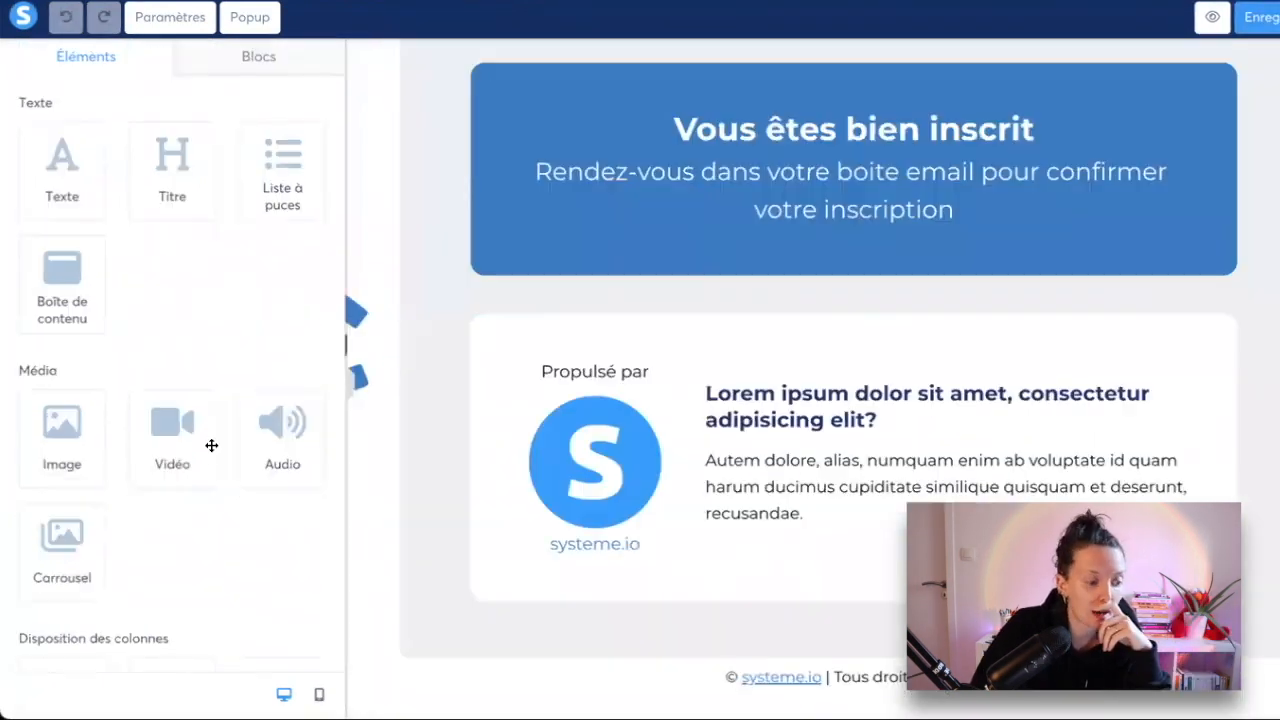
Add a button below the thank-you page's heading text, set its action to Rediriger vers une page, and save the page
scroll(187, 477, "down", 3)
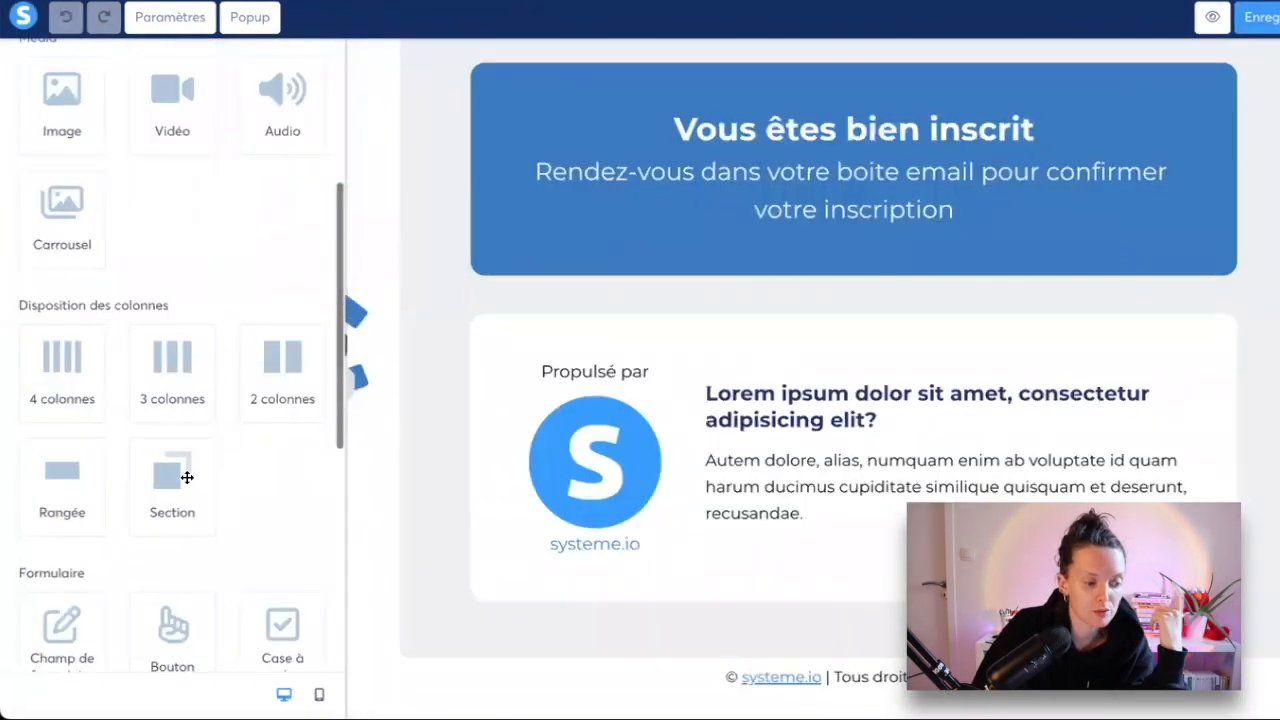
scroll(187, 477, "down", 3)
left_click_drag(171, 457, 905, 100)
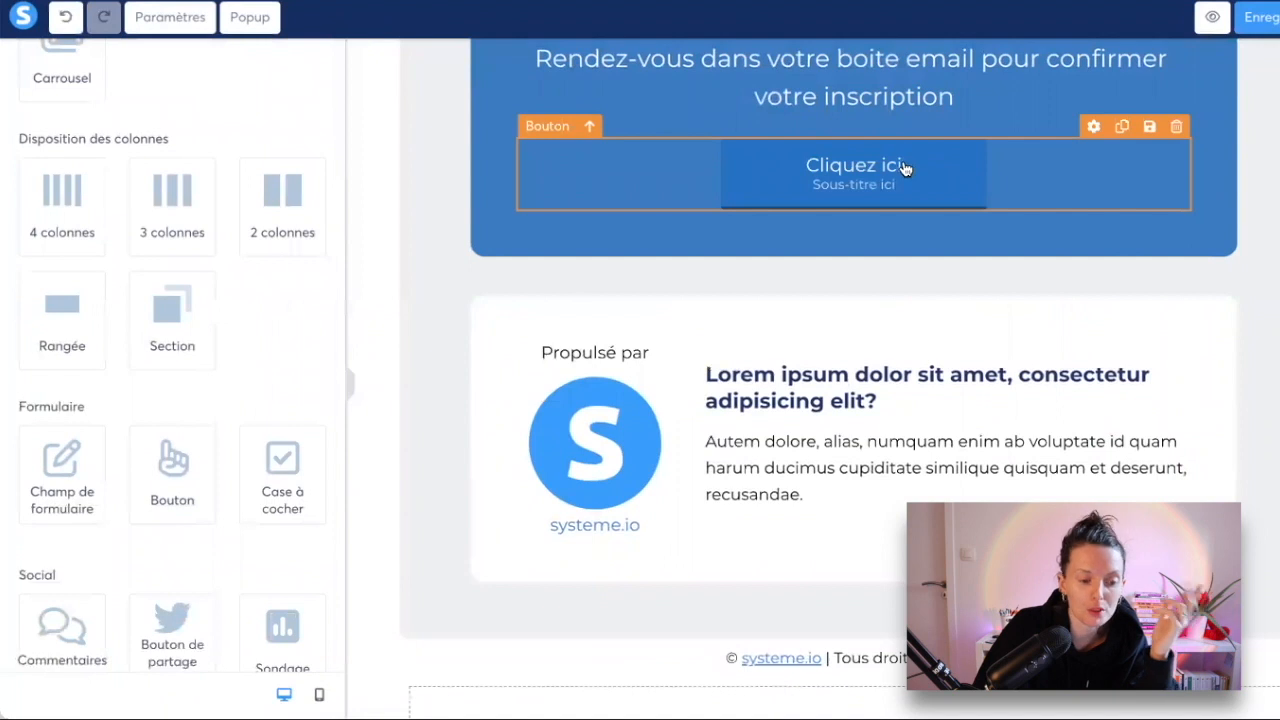
left_click(905, 165)
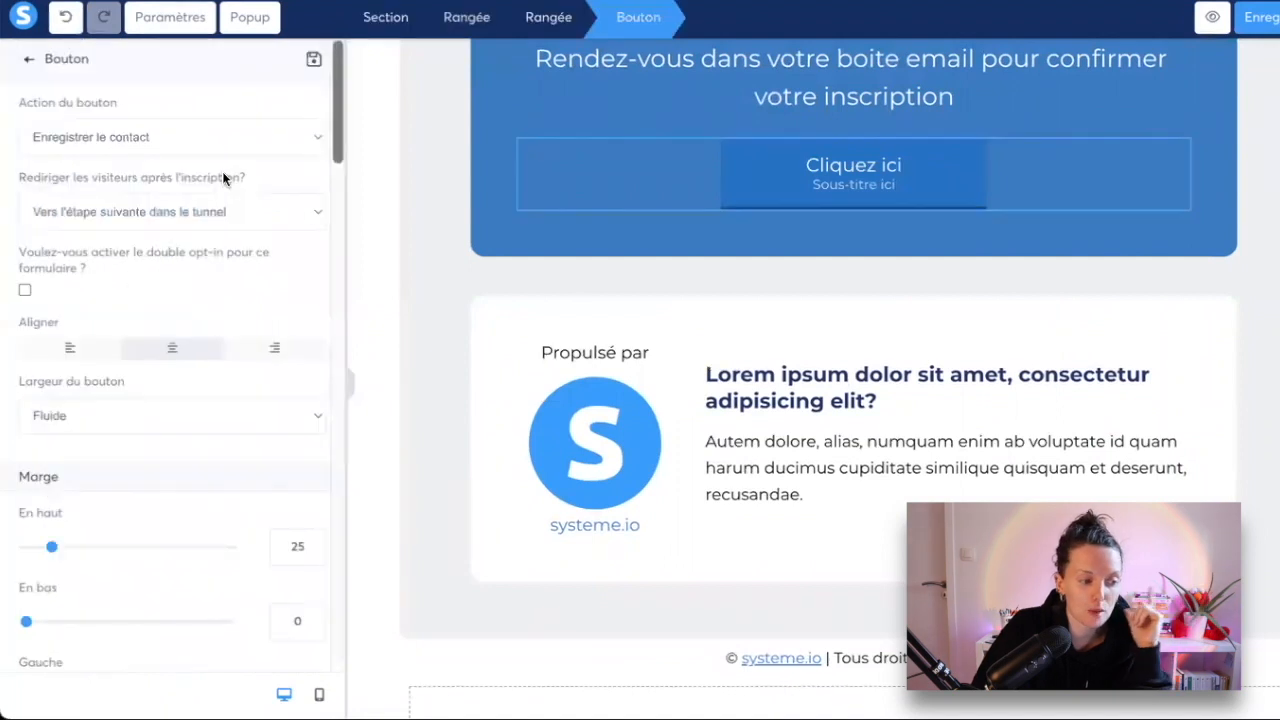
left_click(167, 144)
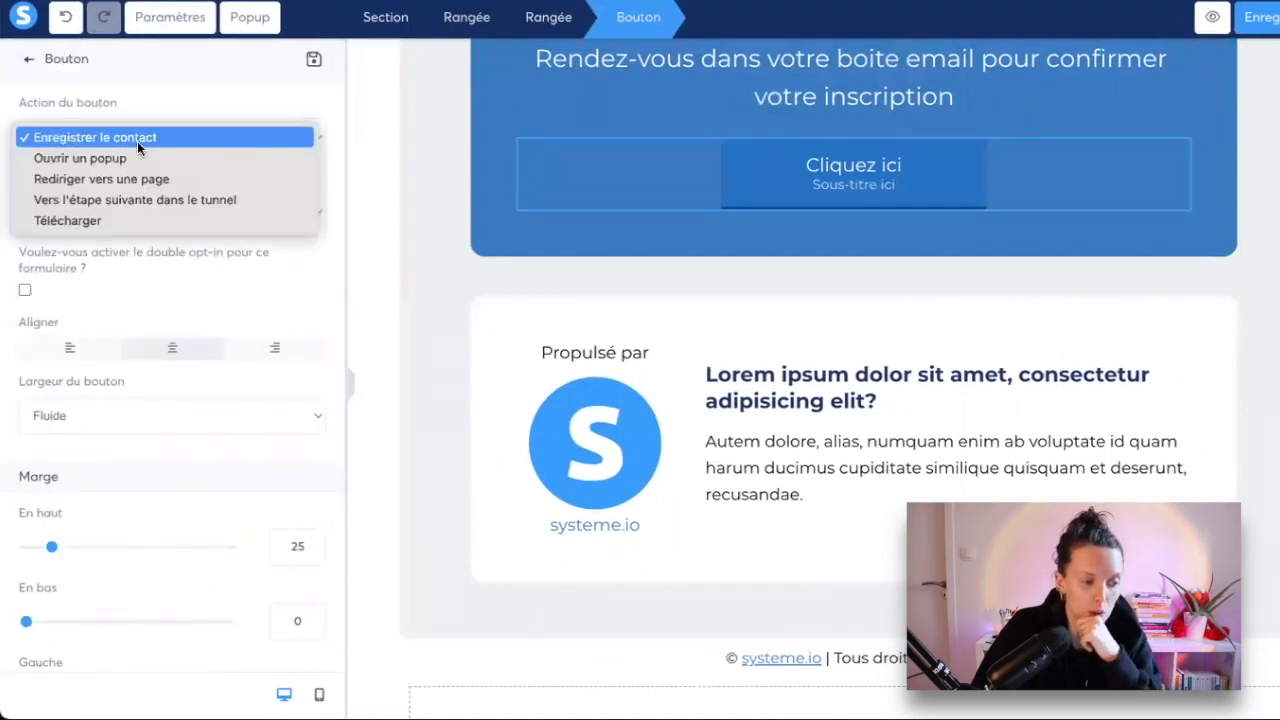
left_click(234, 180)
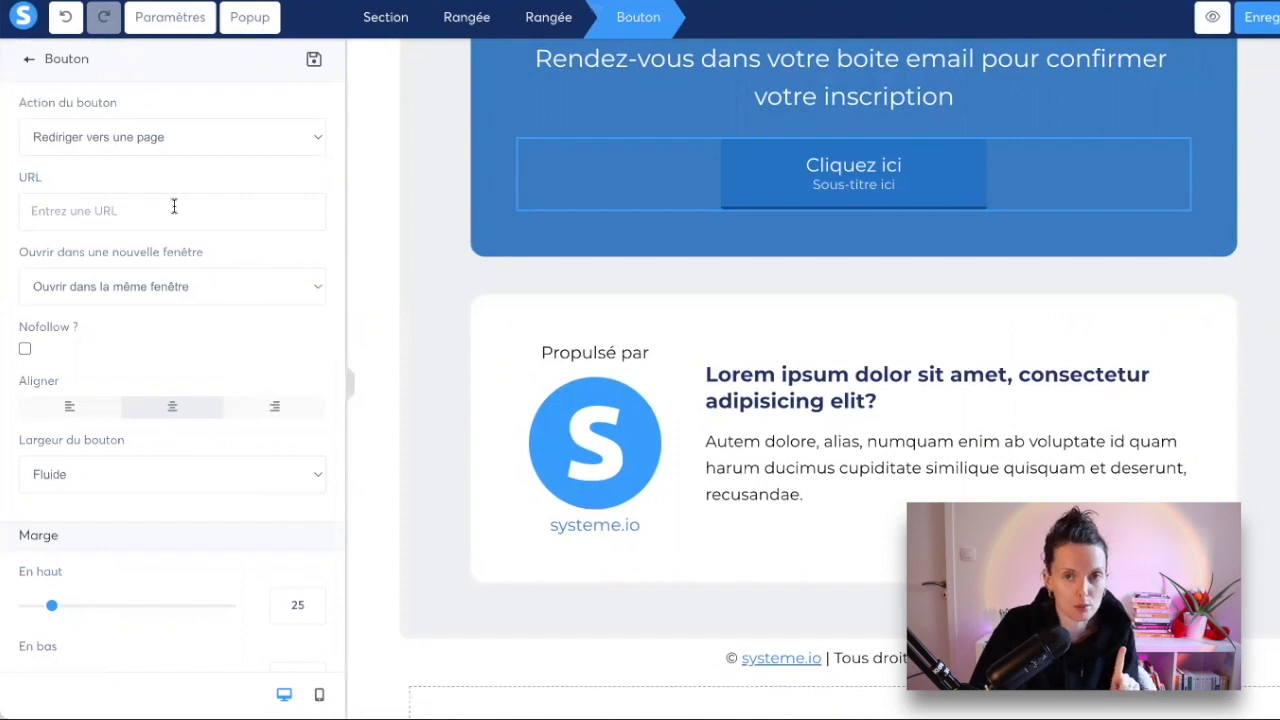
left_click(1255, 17)
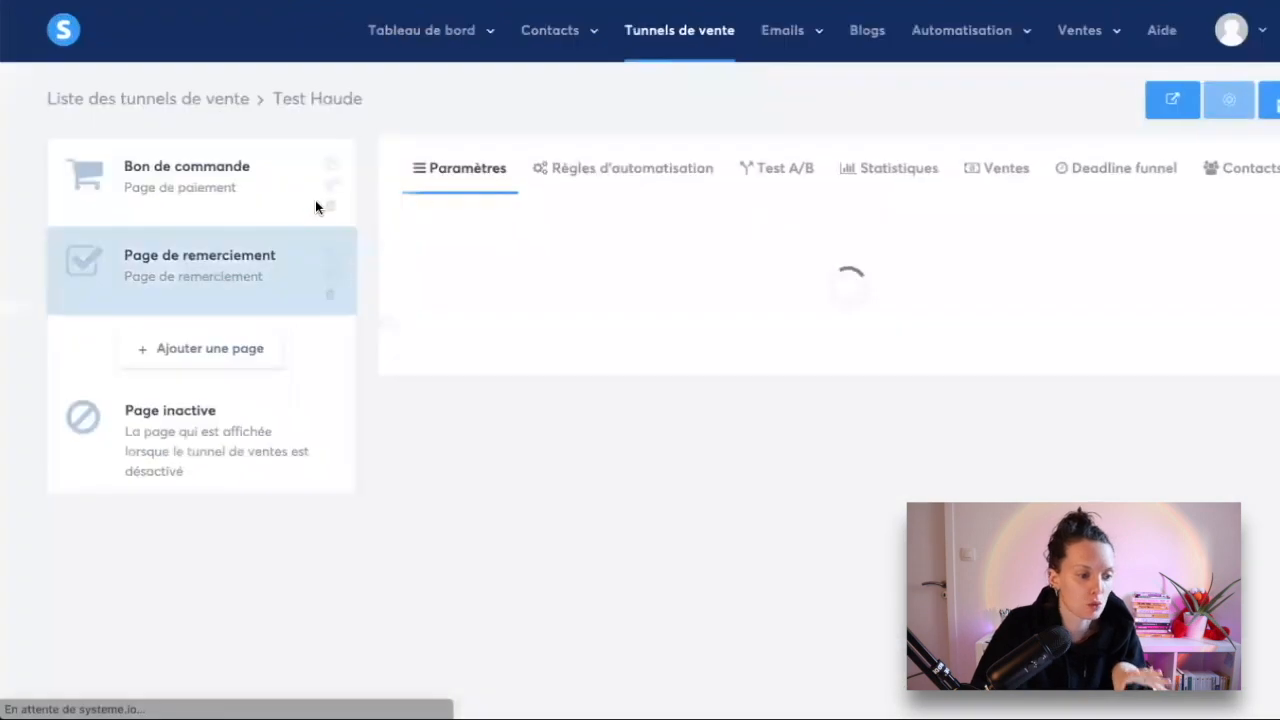
Add a Formation resource to the Bon de commande step, choosing GET YOUR LAUNCH DONE with Accès total
left_click(246, 200)
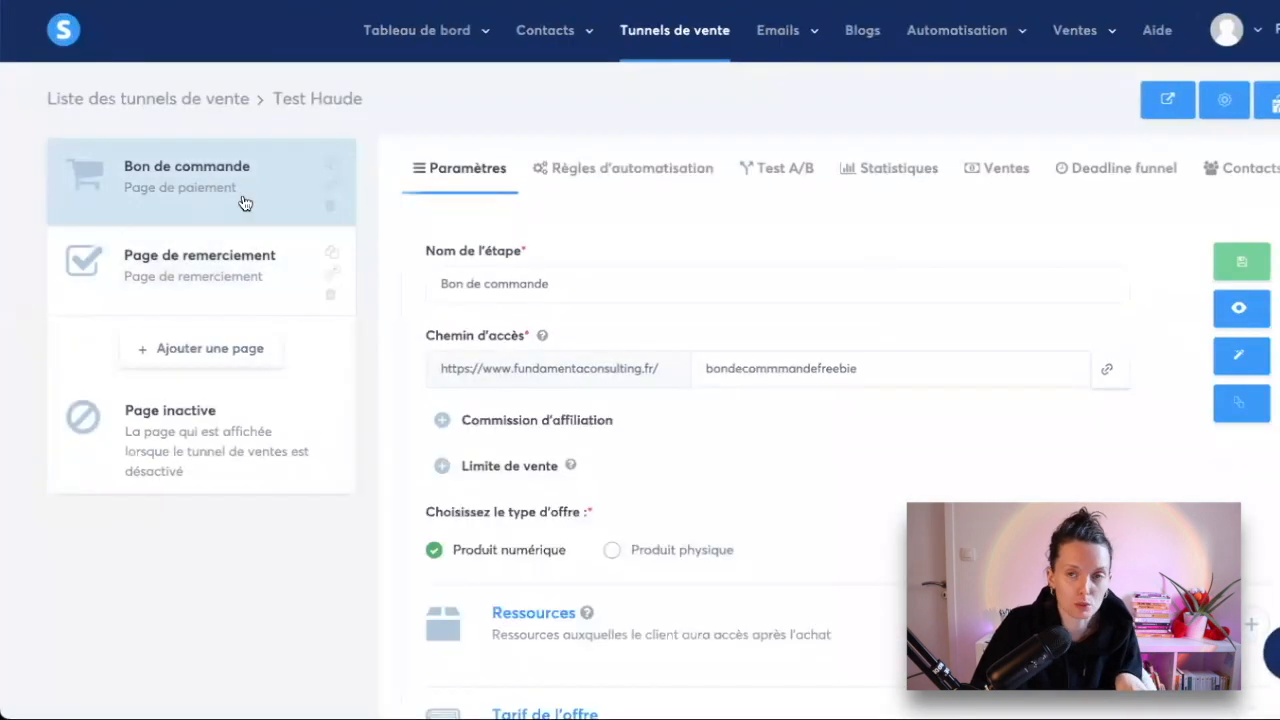
scroll(623, 351, "down", 4)
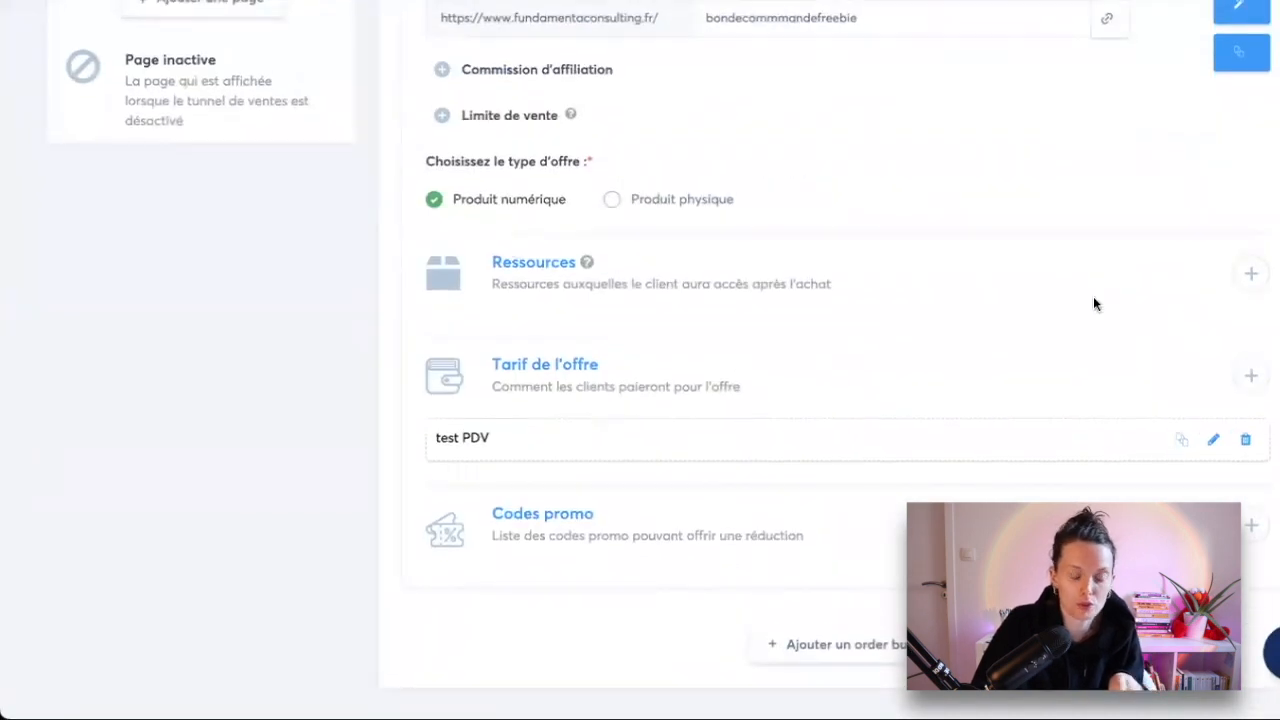
left_click(1250, 274)
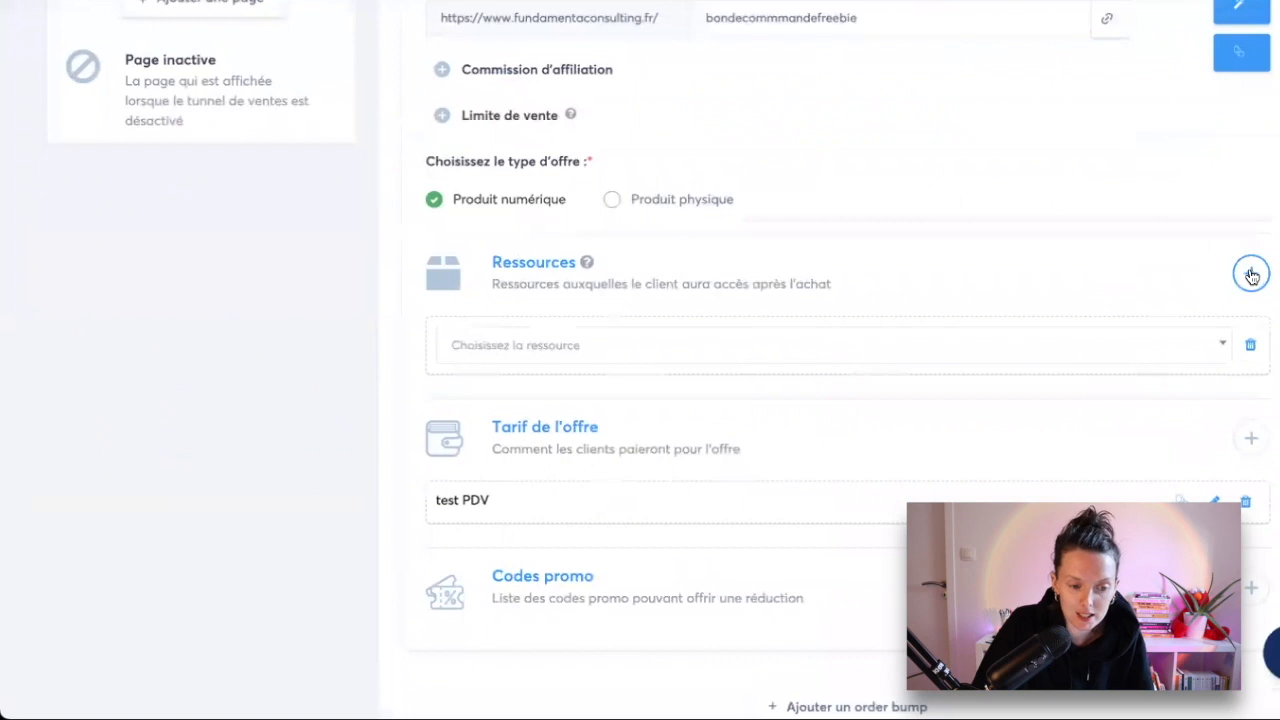
left_click(740, 341)
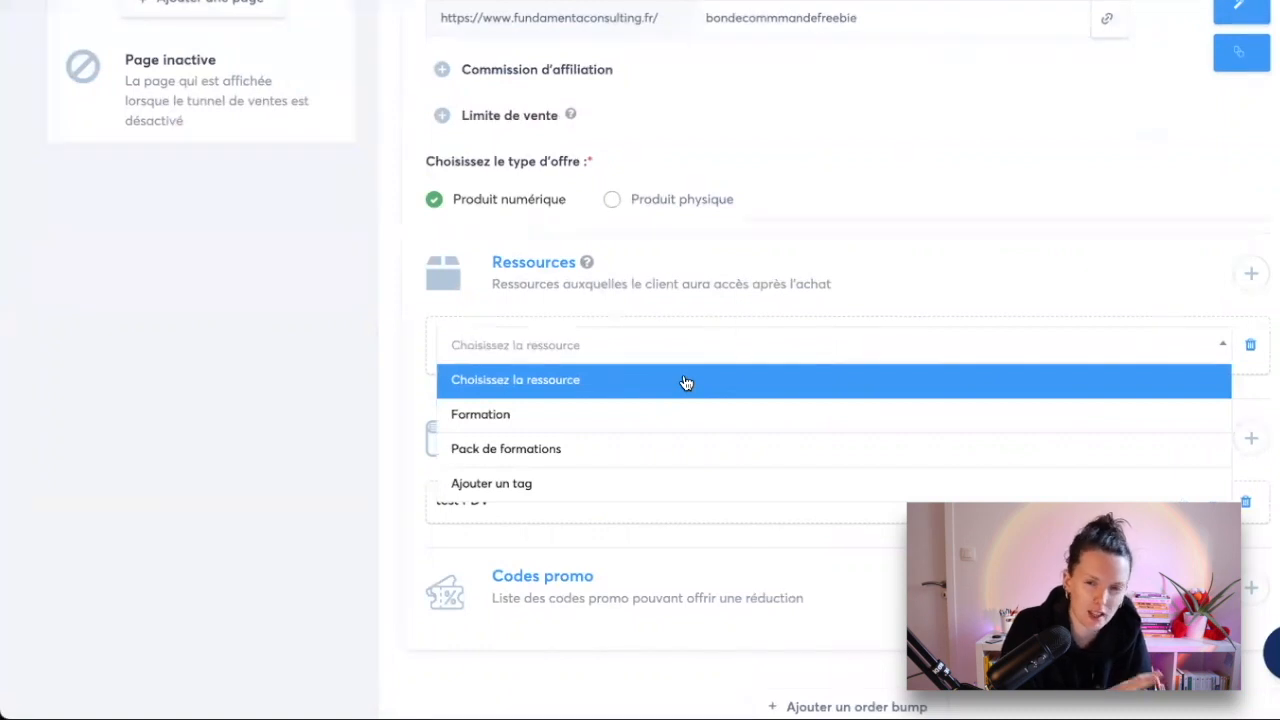
left_click(591, 415)
left_click(632, 422)
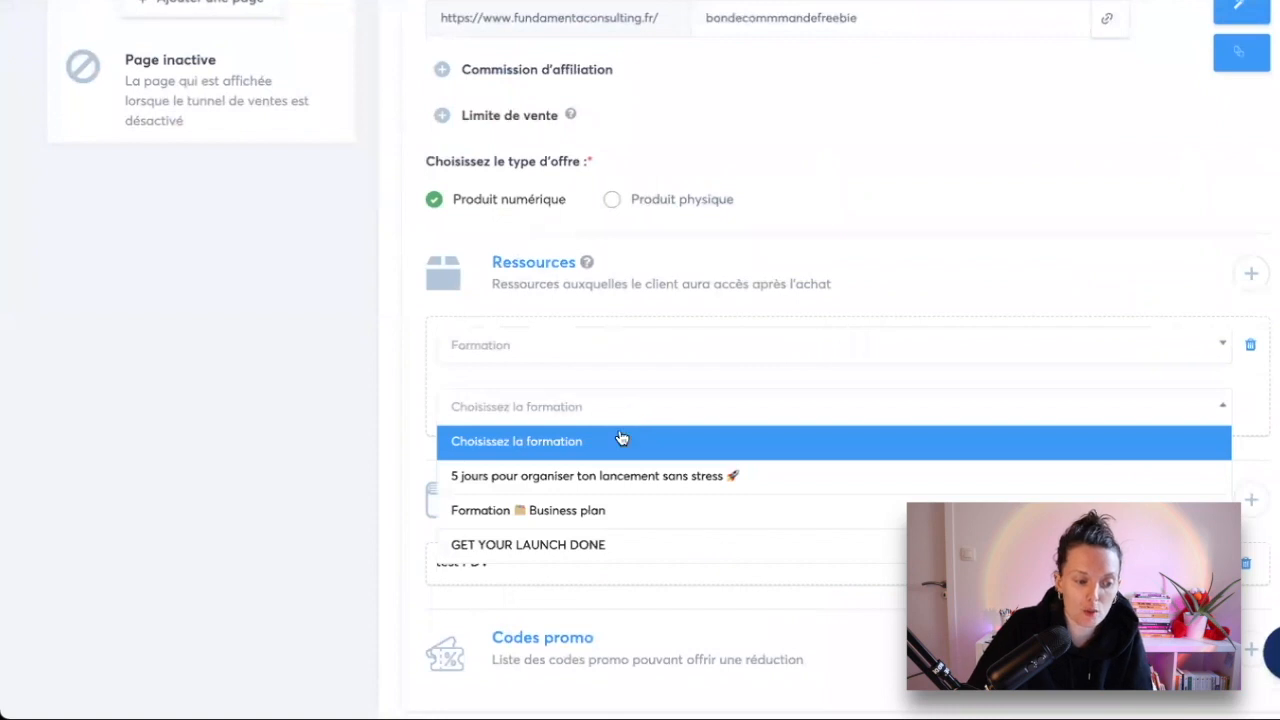
left_click(660, 549)
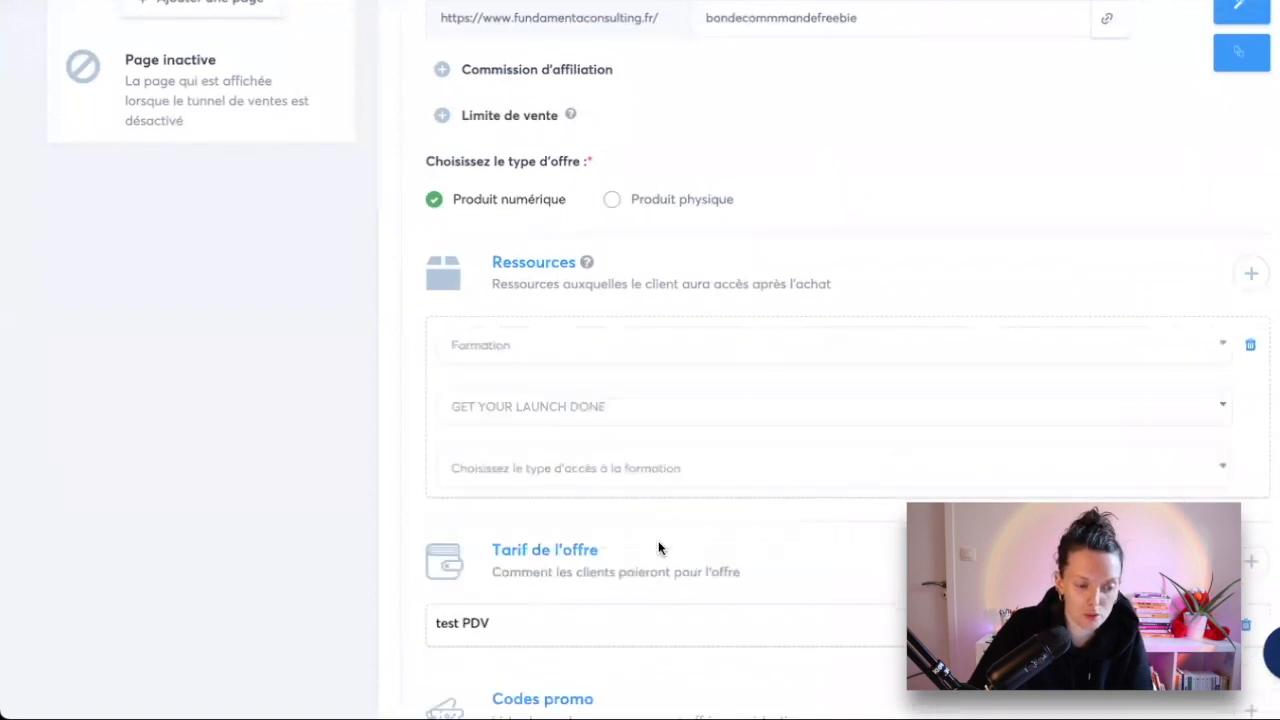
left_click(641, 467)
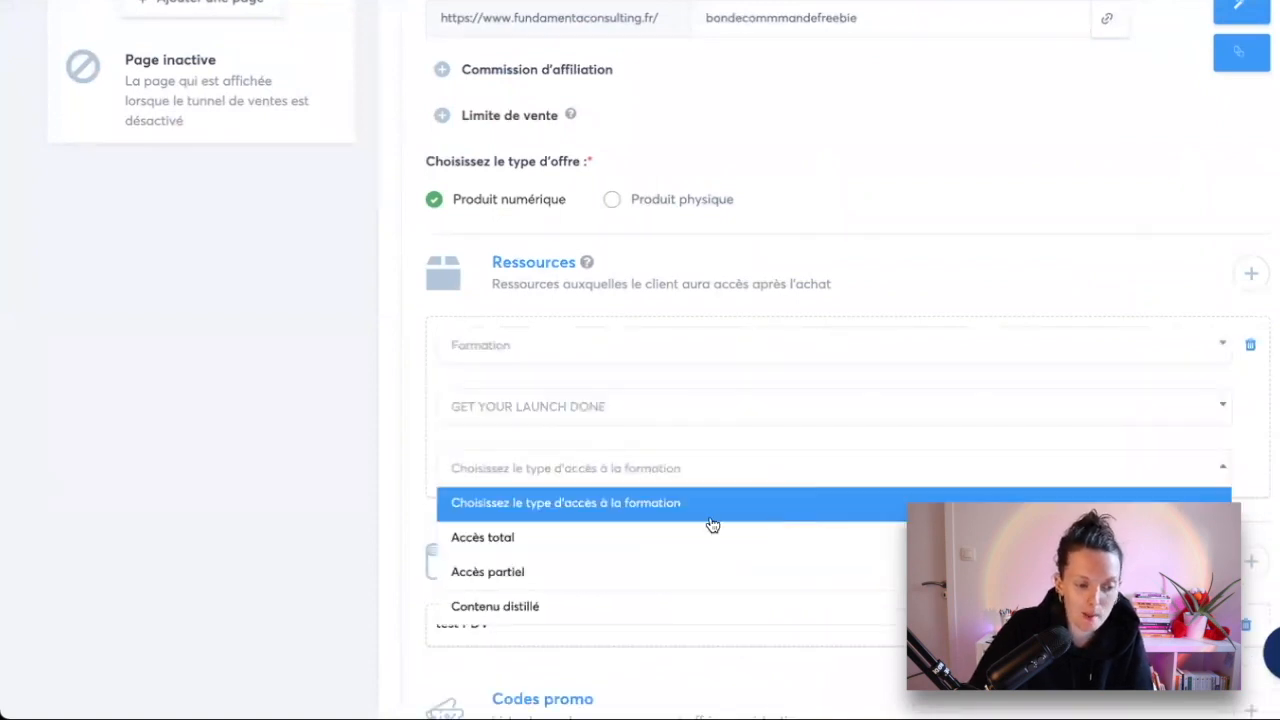
left_click(777, 540)
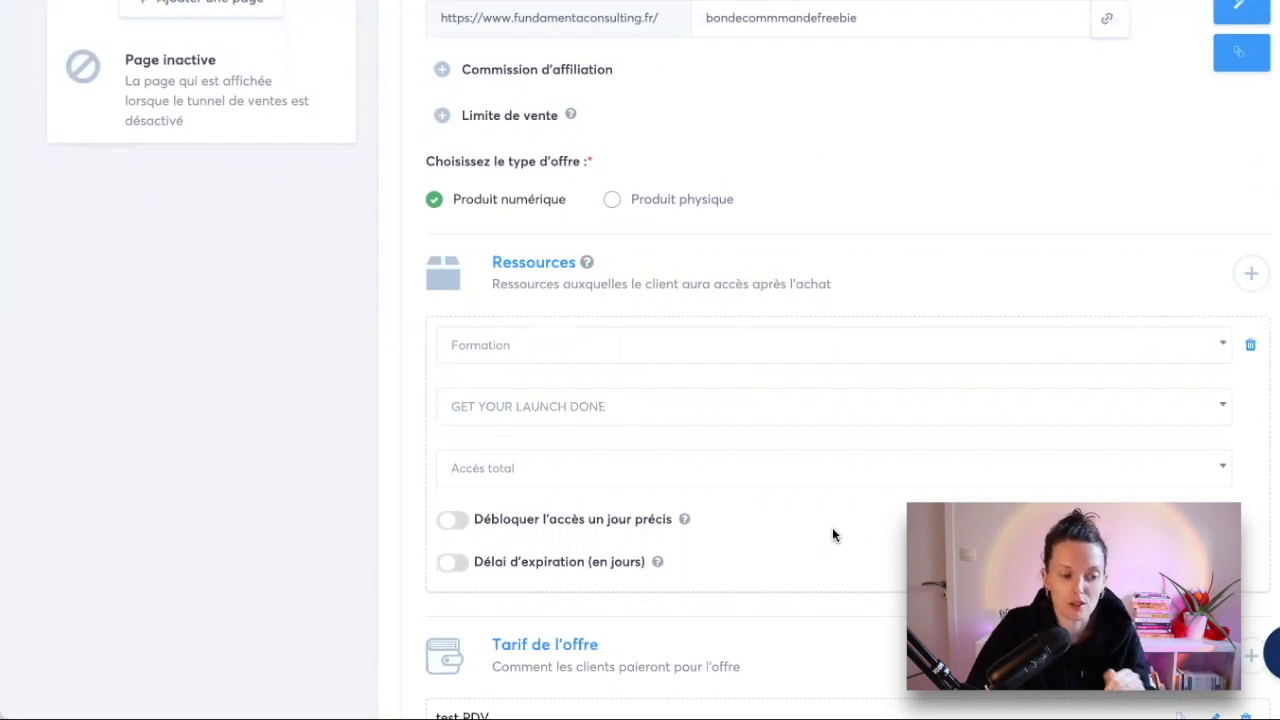
scroll(832, 535, "up", 1)
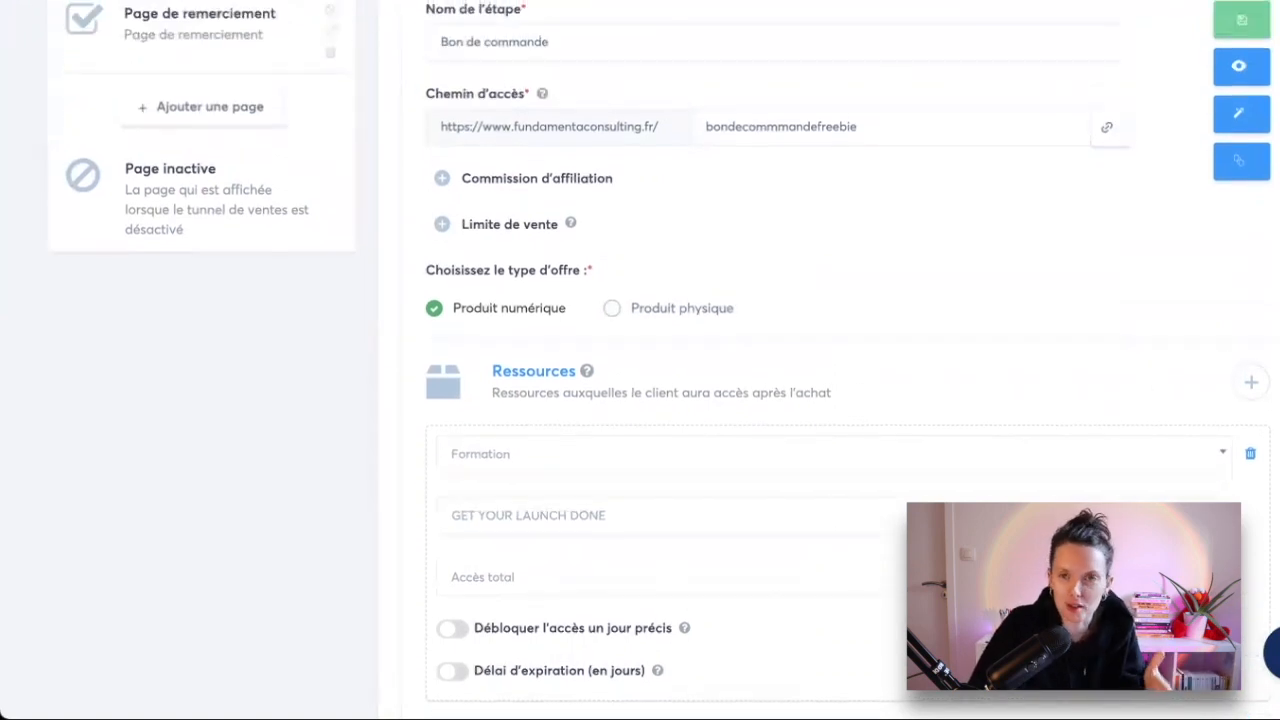
scroll(832, 535, "up", 2)
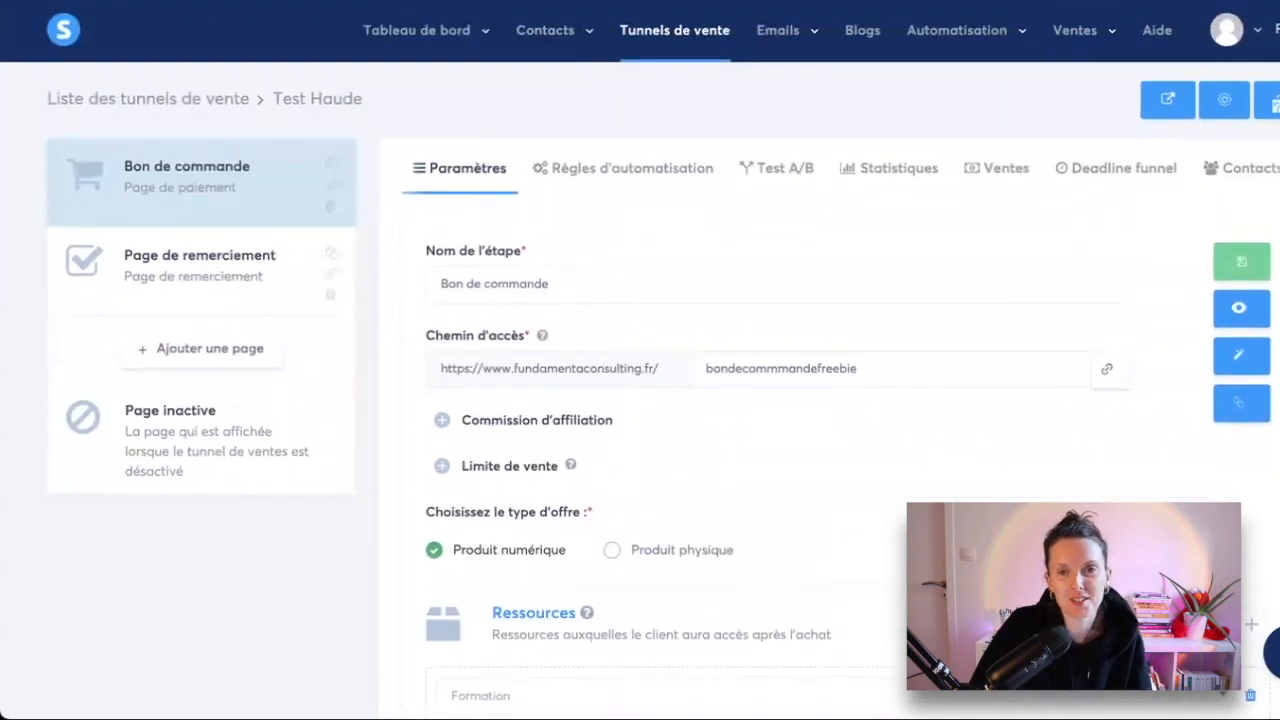
Start an automation rule for the Bon de commande step with Nouvelle vente as its trigger
left_click(190, 262)
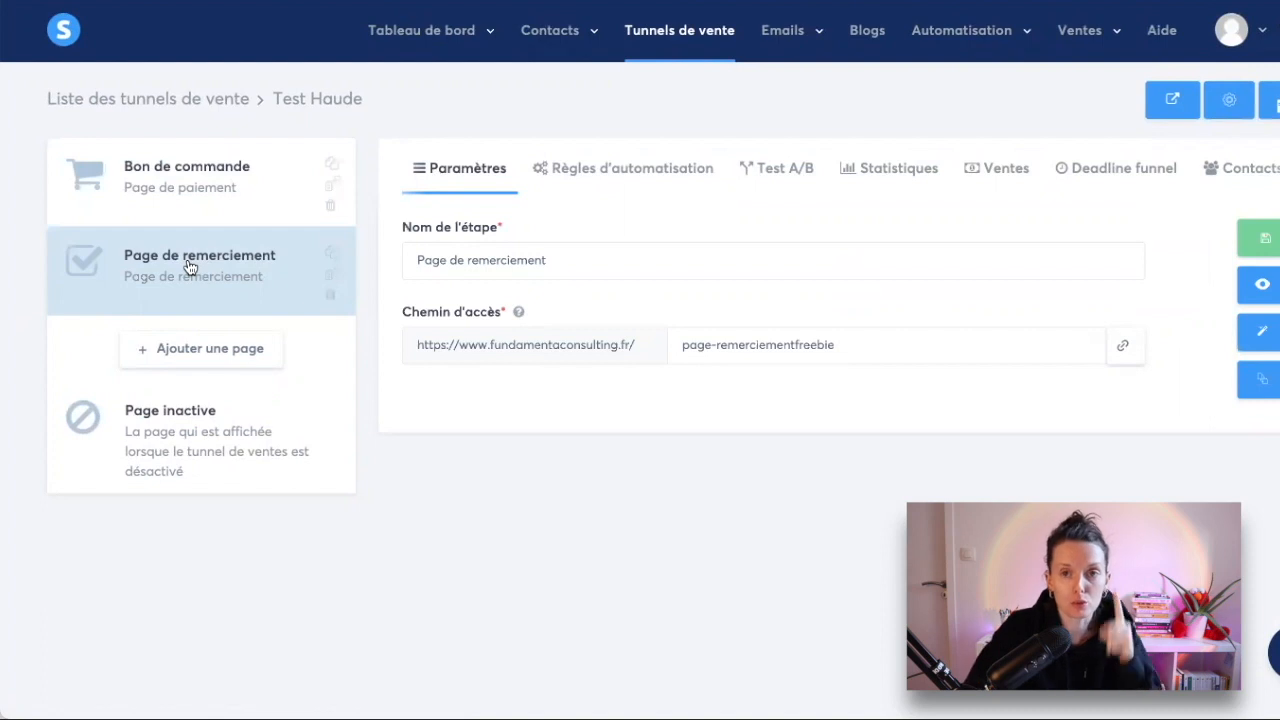
left_click(206, 189)
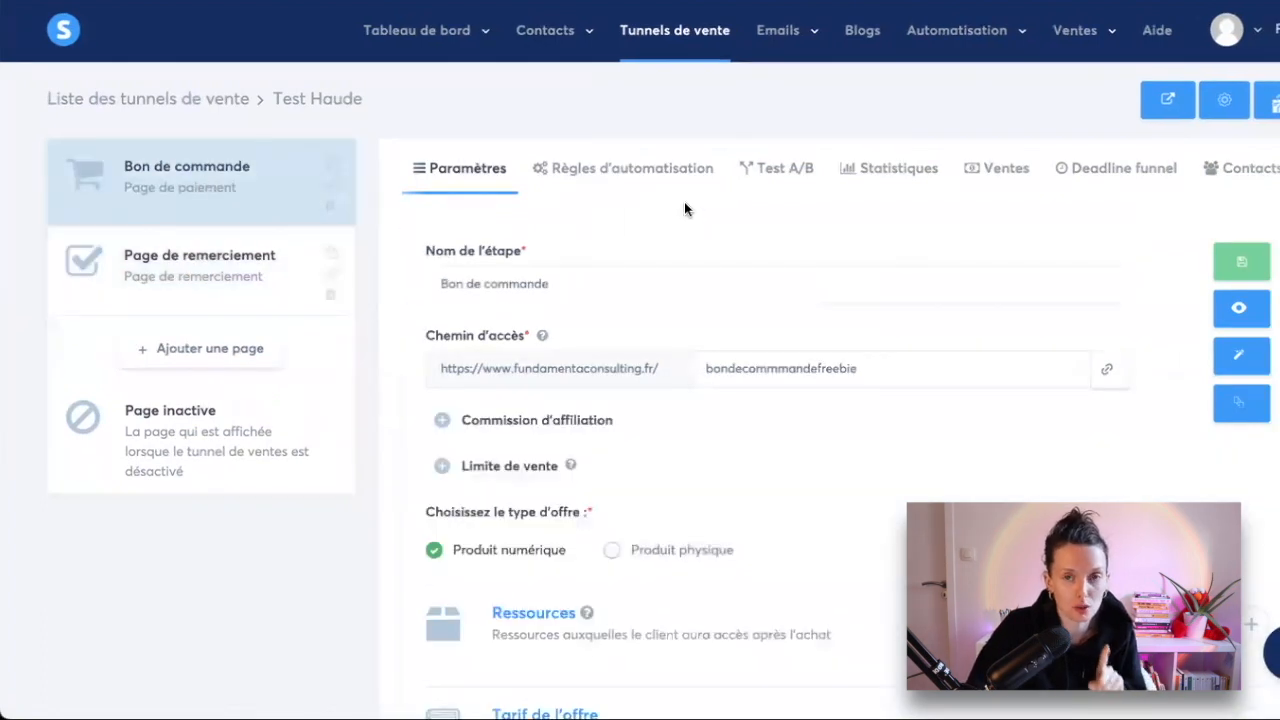
left_click(623, 176)
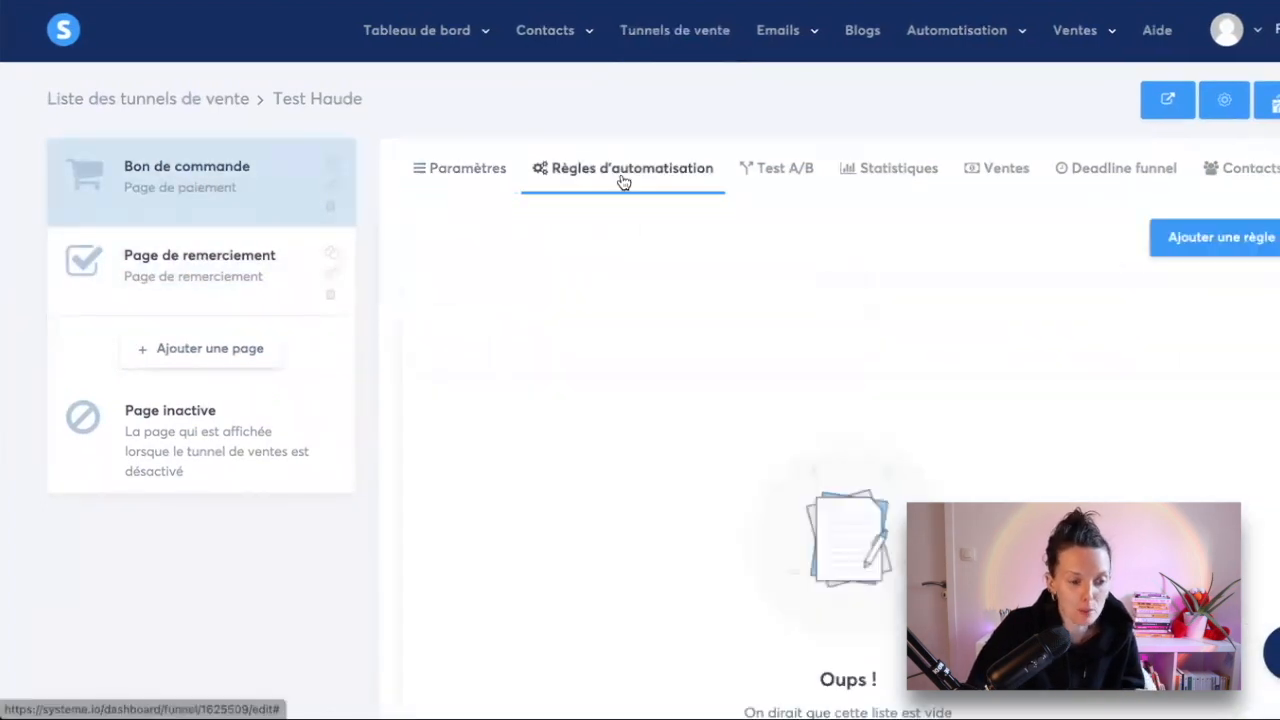
left_click(1212, 250)
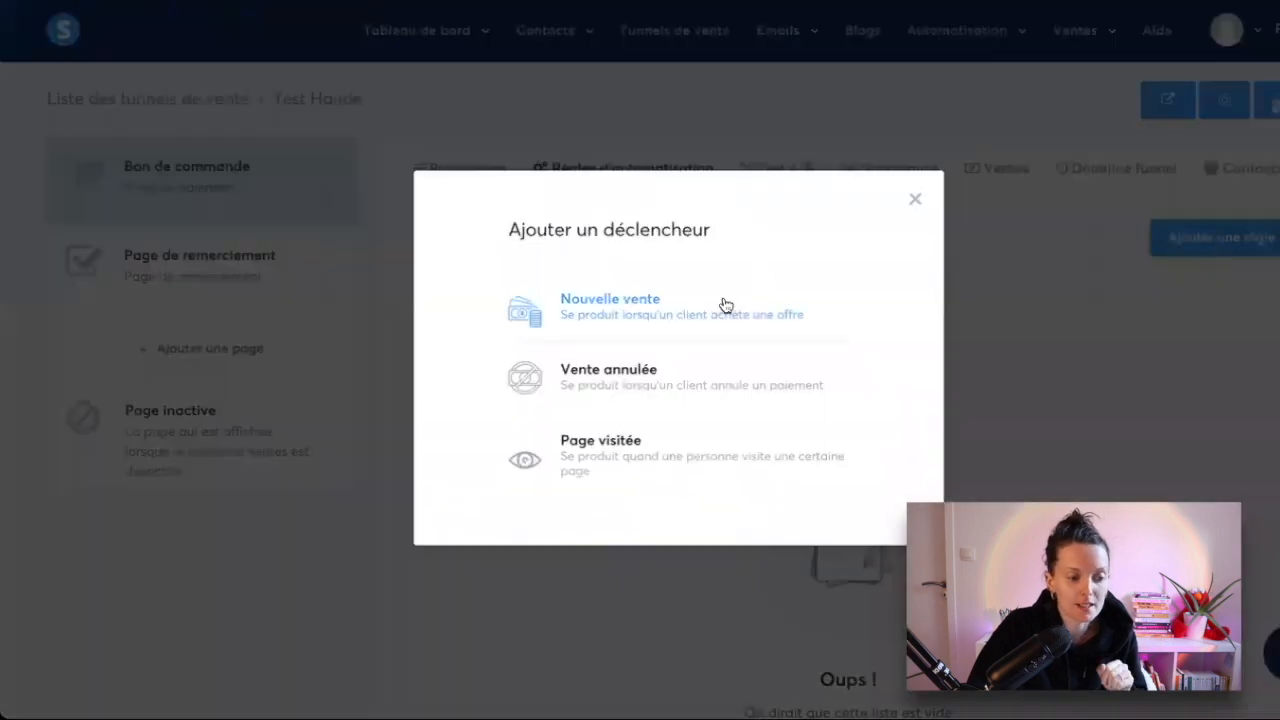
left_click(725, 305)
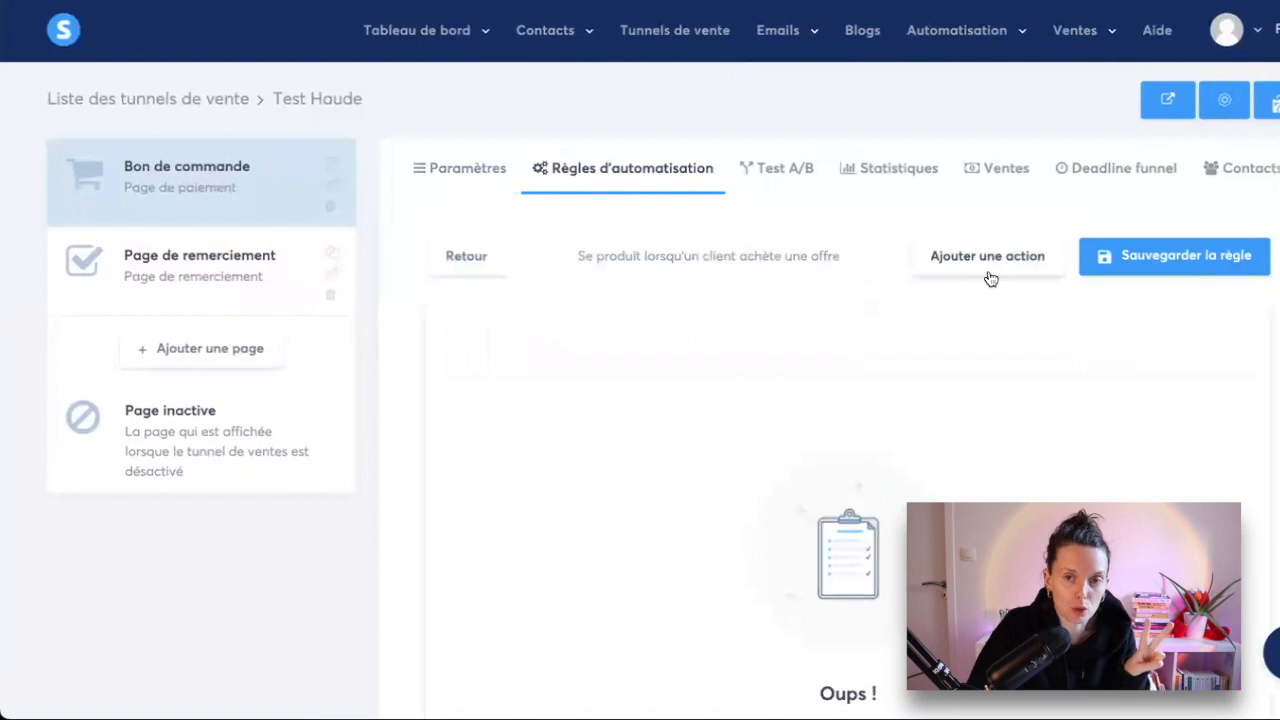
Add a S'abonner à la campagne action with the Toutes mes templates Notion campaign and save the rule
left_click(989, 274)
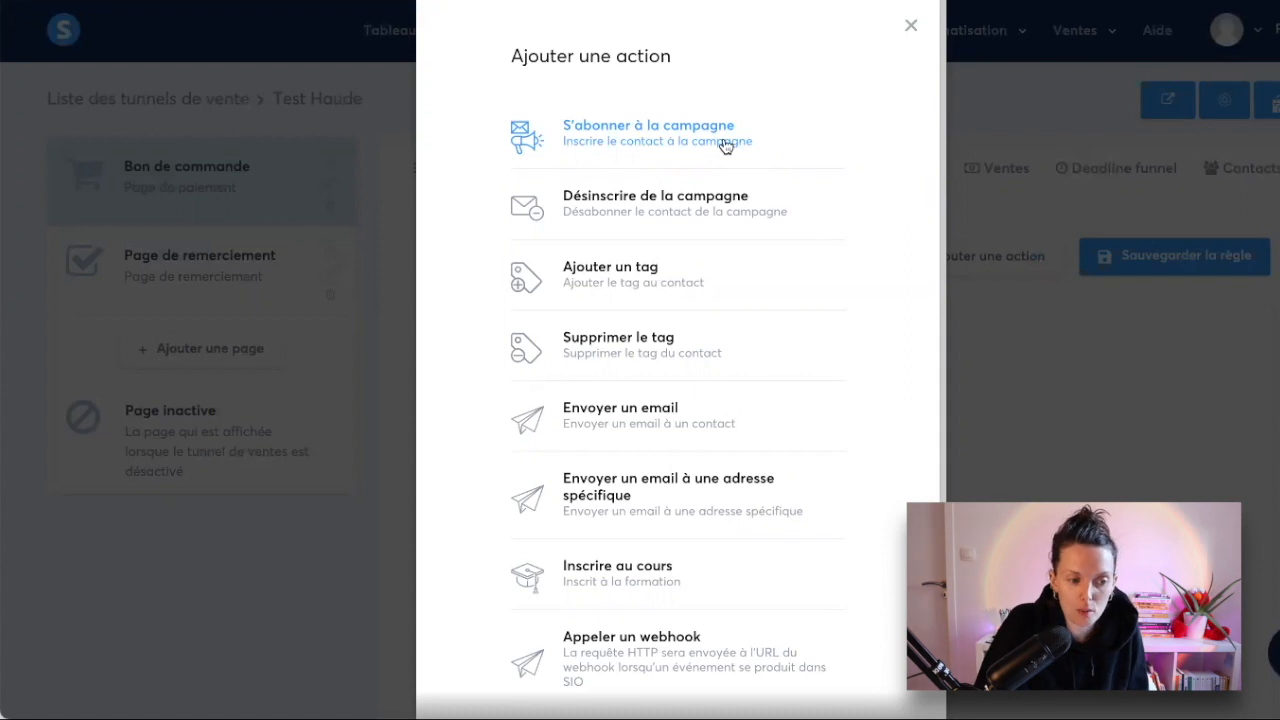
left_click(726, 146)
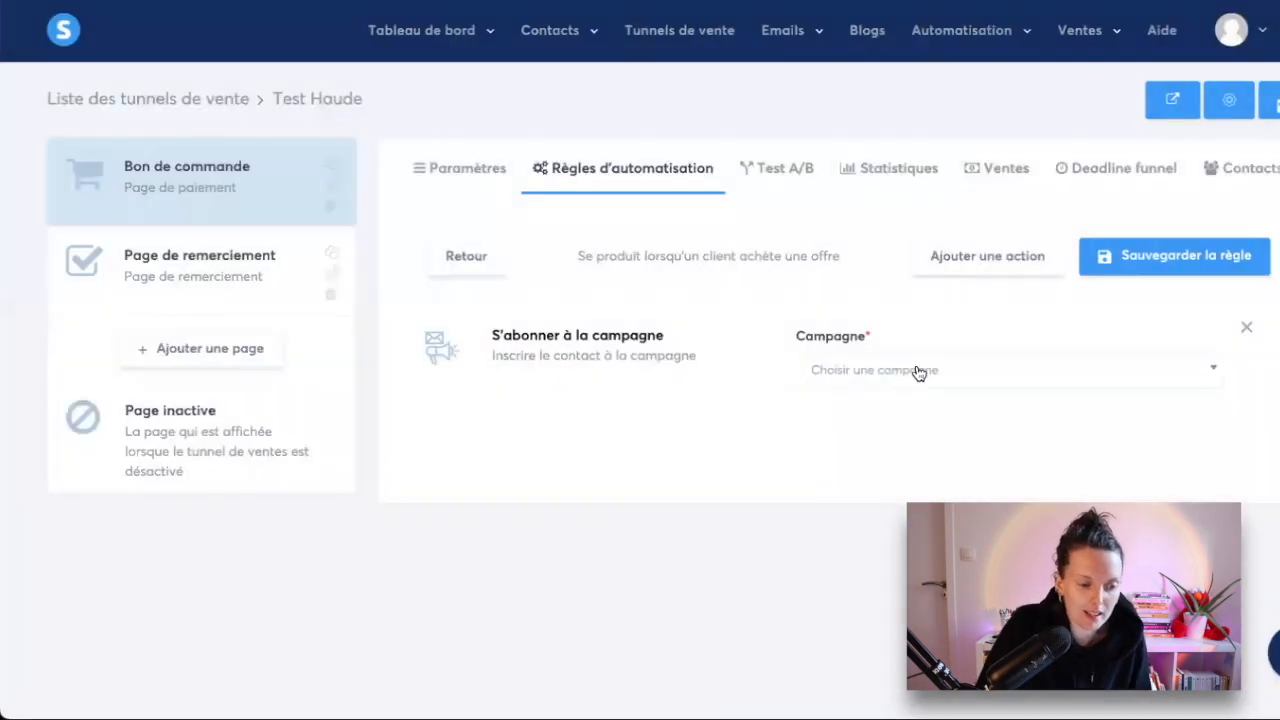
left_click(958, 371)
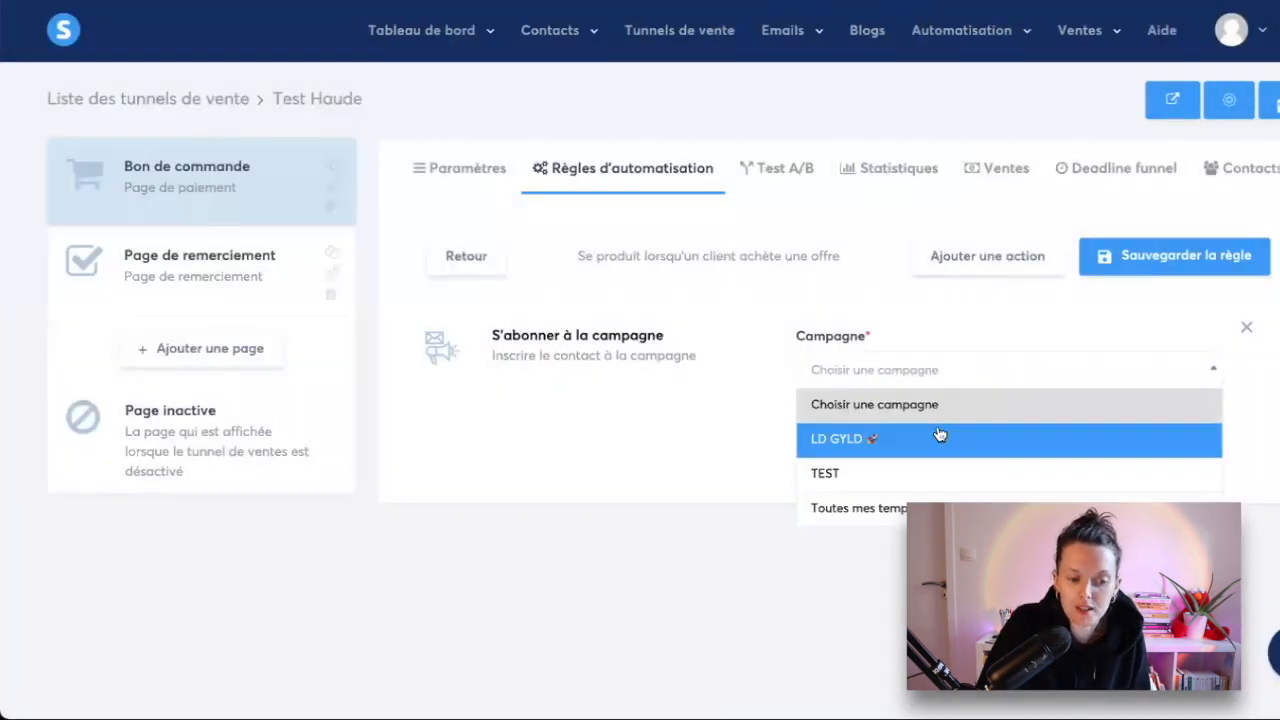
left_click(900, 510)
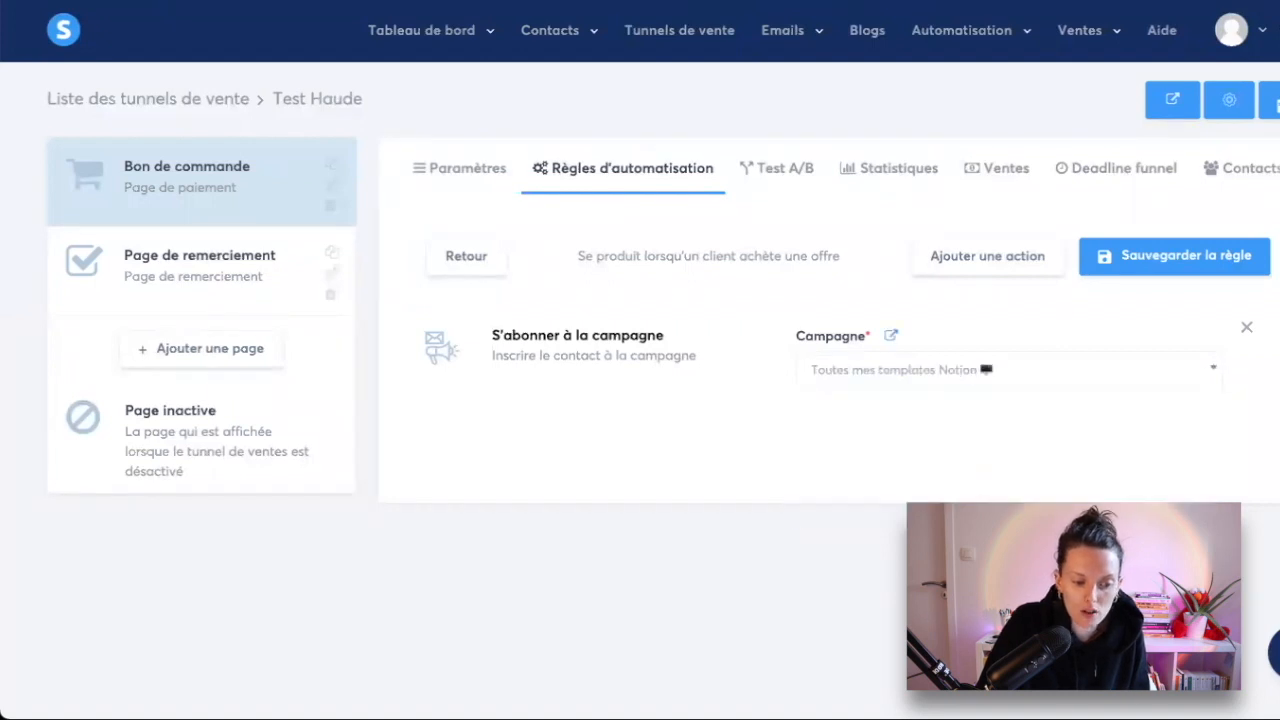
left_click(1178, 250)
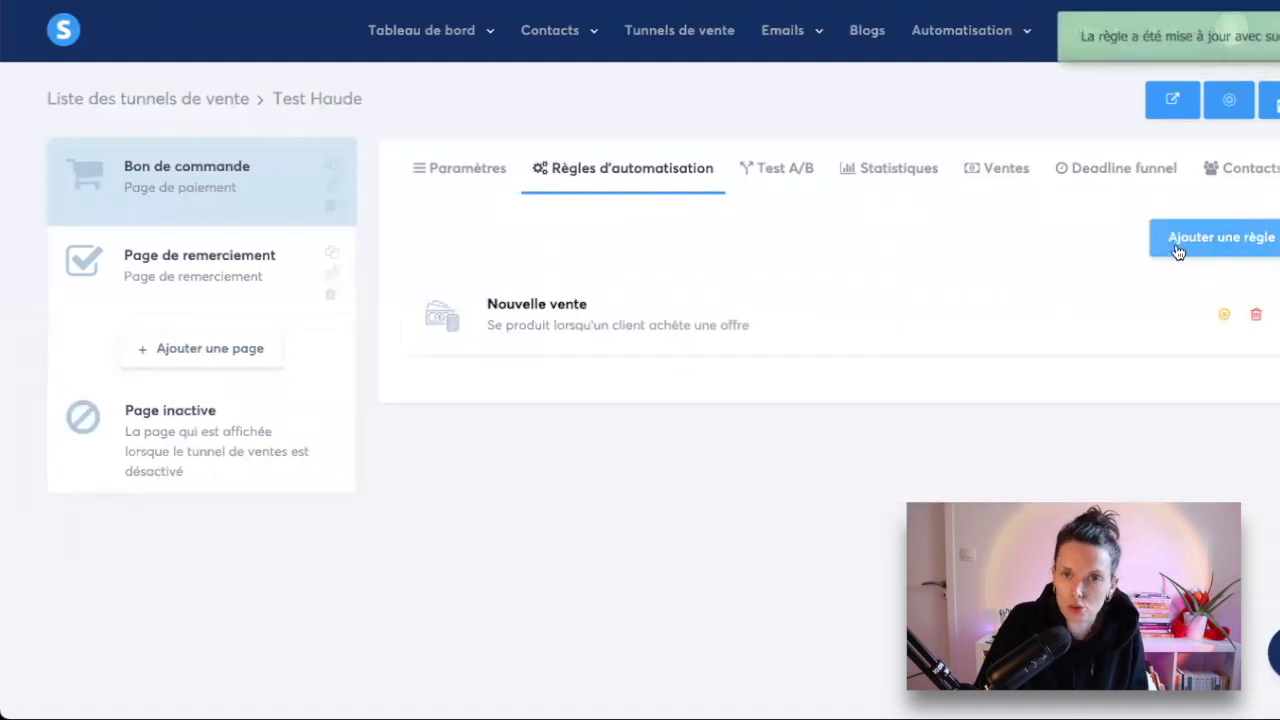
Reopen the Nouvelle vente rule, add an Ajouter un tag action with a tag from the list, and save the rule
left_click(912, 336)
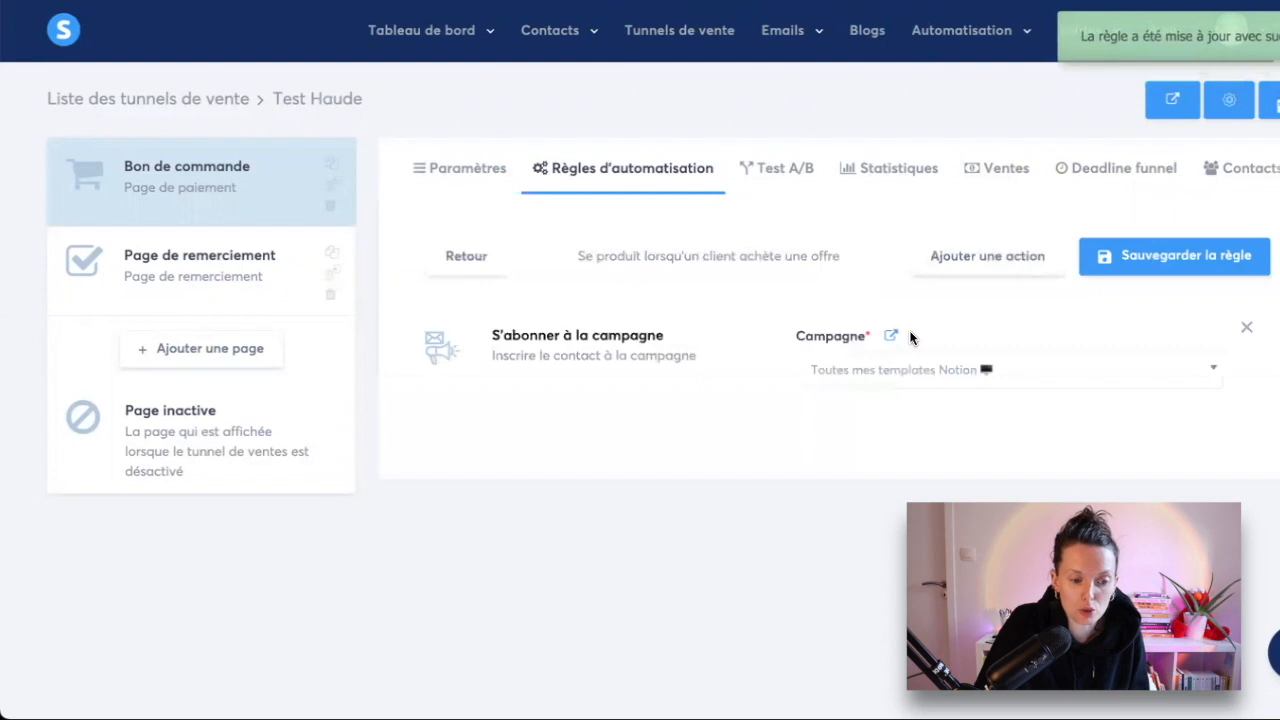
left_click(988, 258)
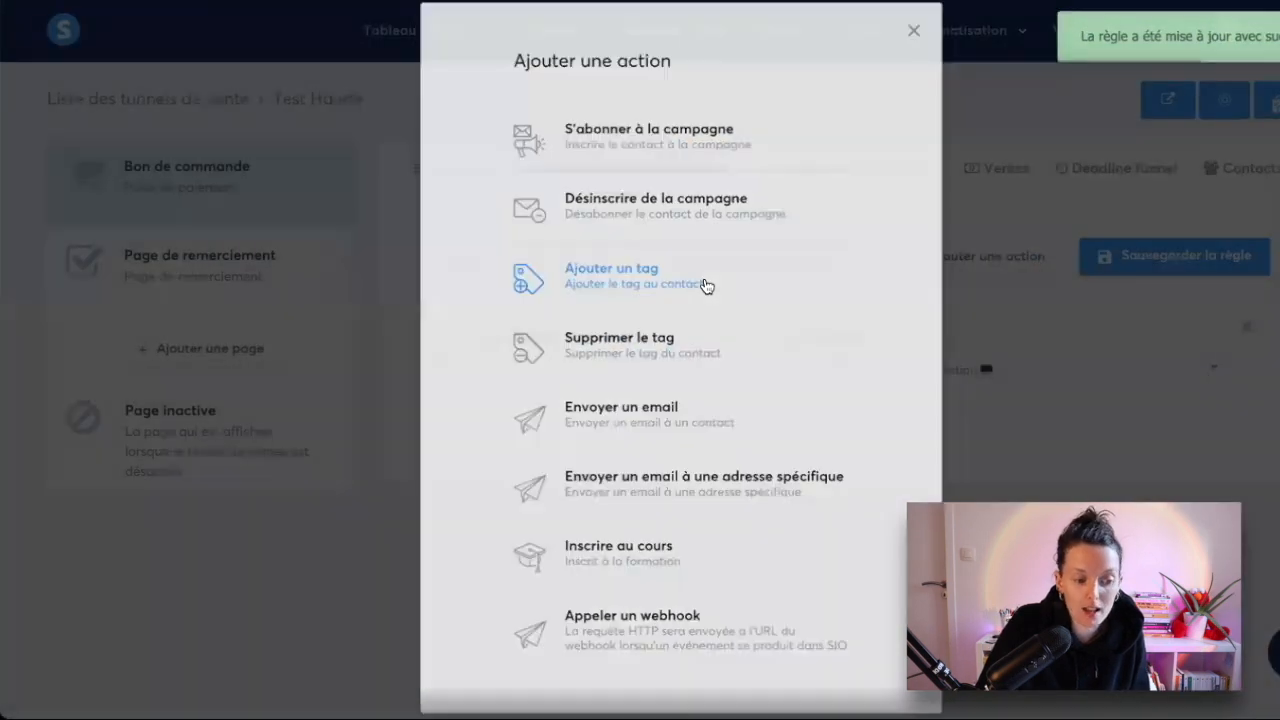
left_click(705, 286)
left_click(922, 370)
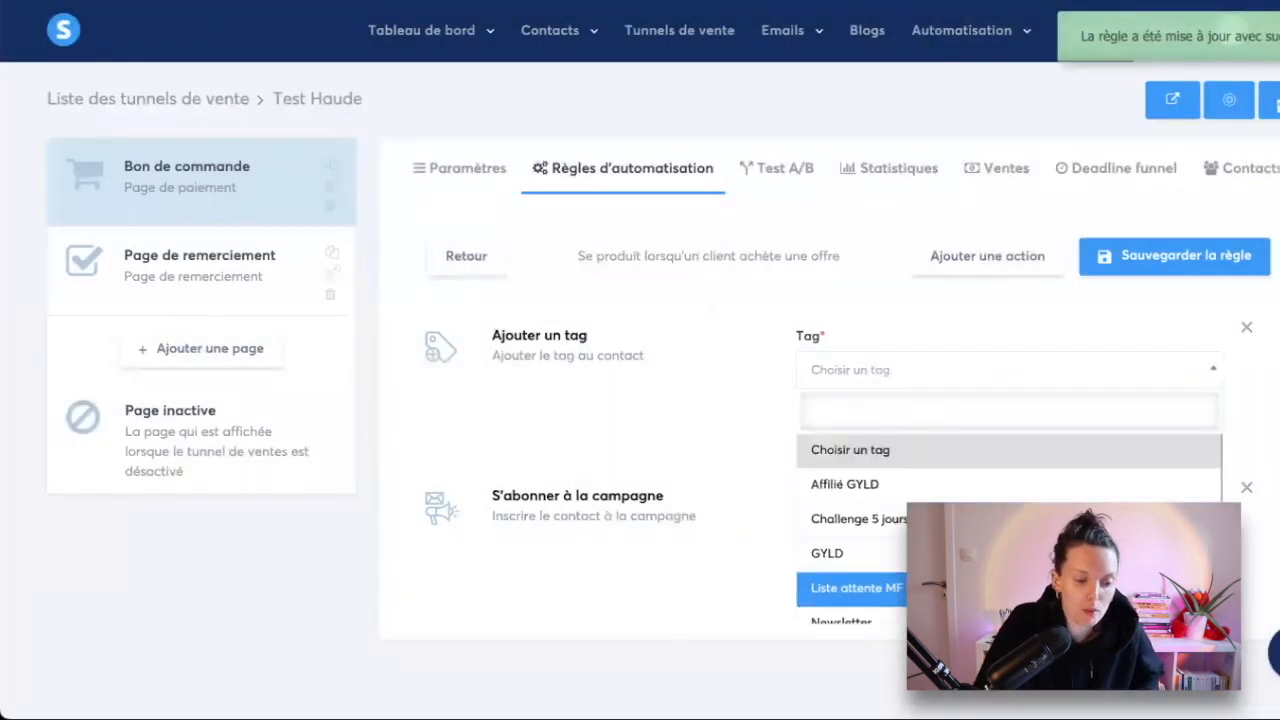
scroll(807, 580, "down", 1)
left_click(807, 567)
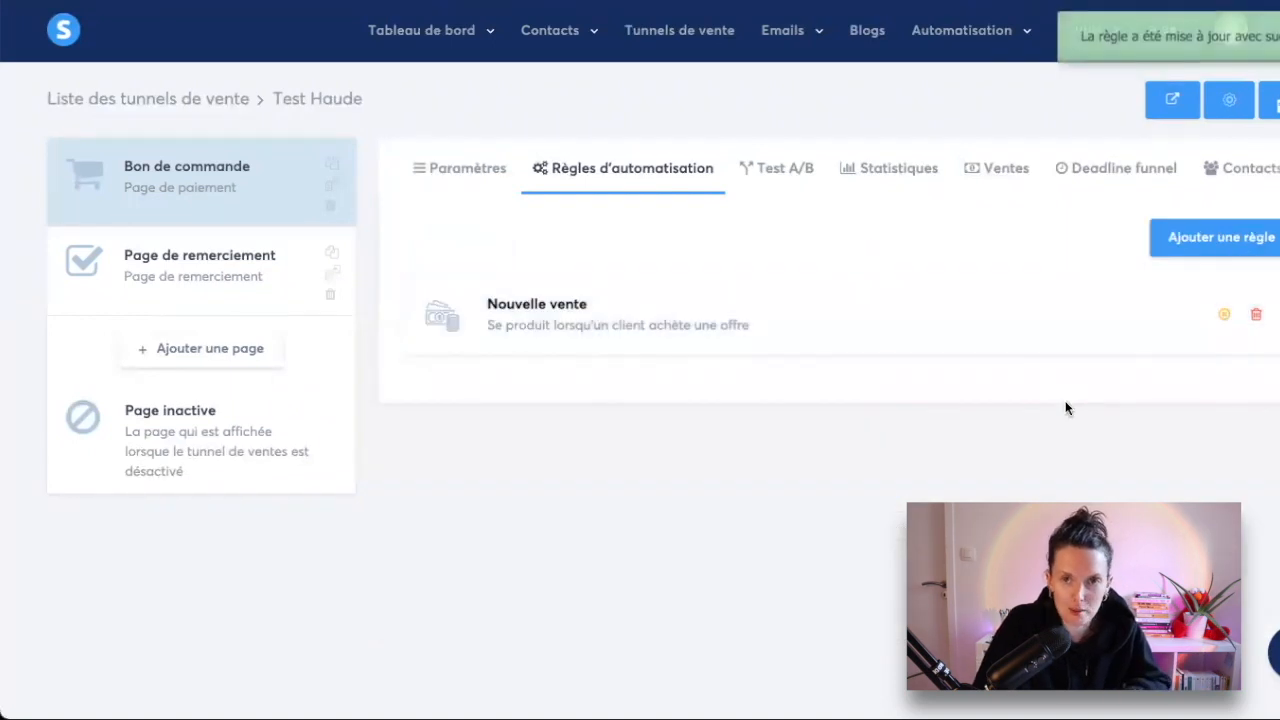
Look over the list of contact tags and the list of email campaigns
mouse_move(575, 40)
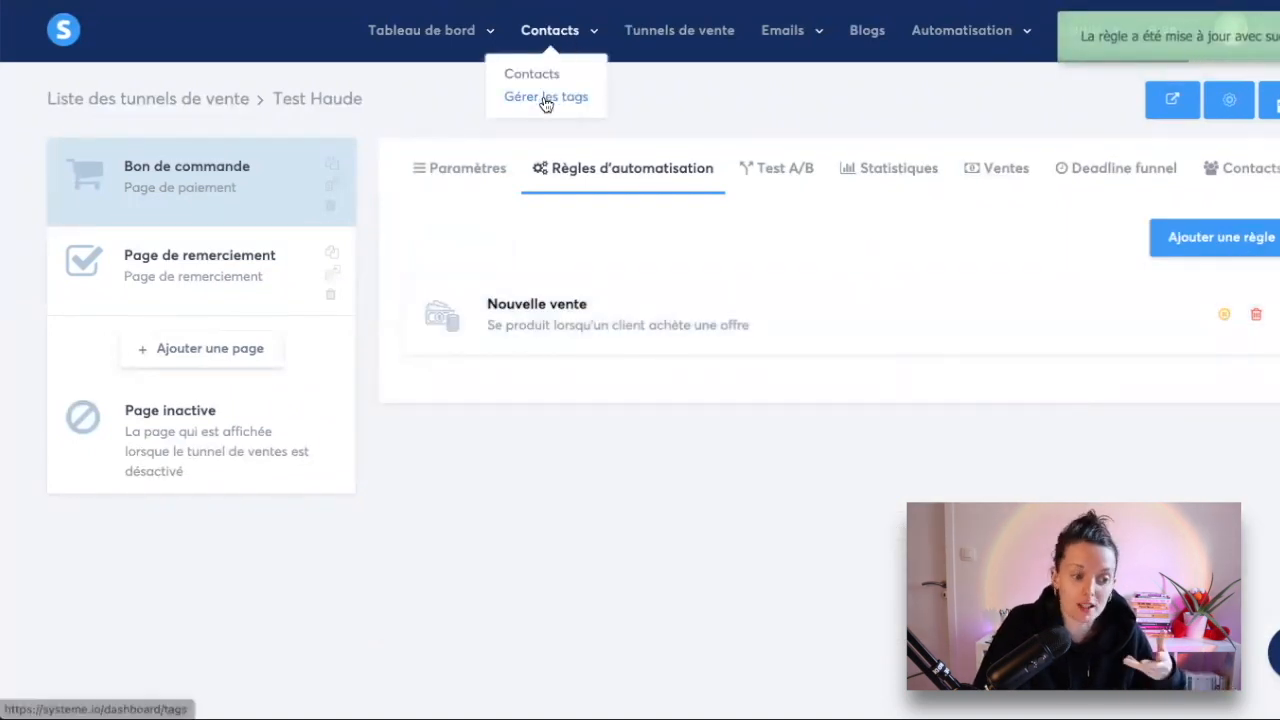
left_click(545, 100)
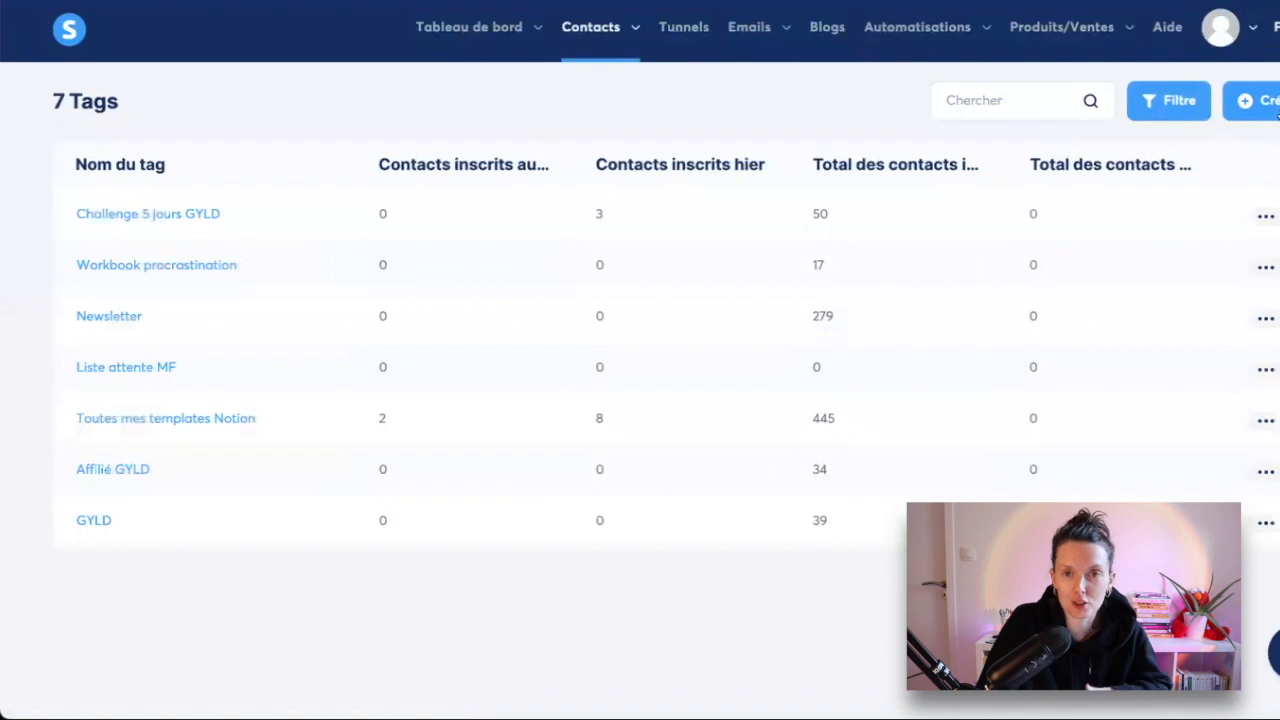
mouse_move(764, 43)
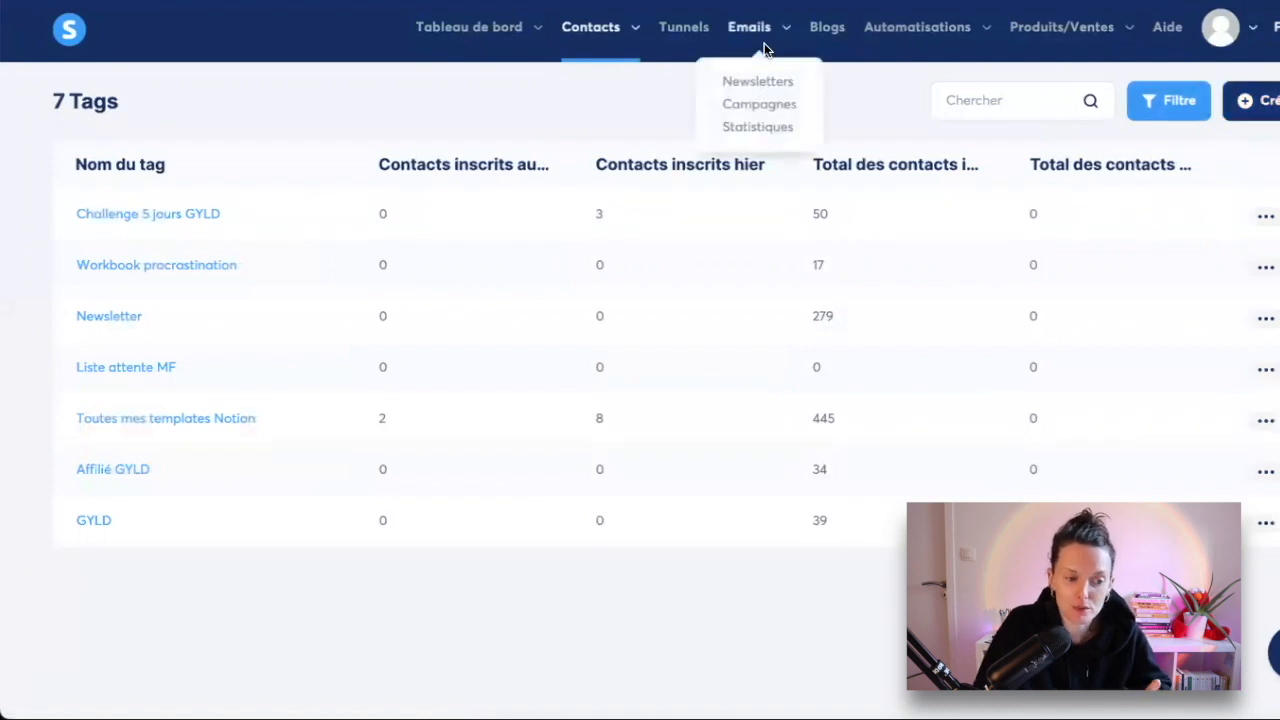
left_click(762, 105)
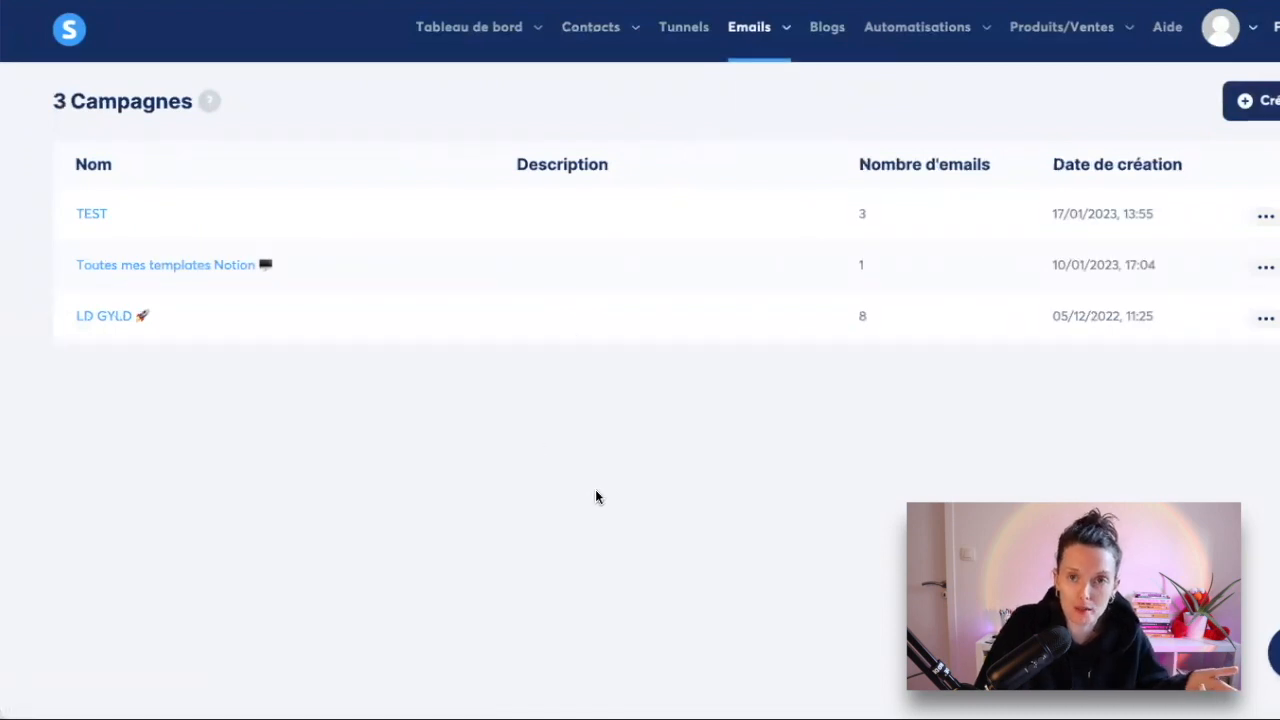
Open the email in the Toutes mes templates Notion campaign and examine its content and settings
left_click(207, 266)
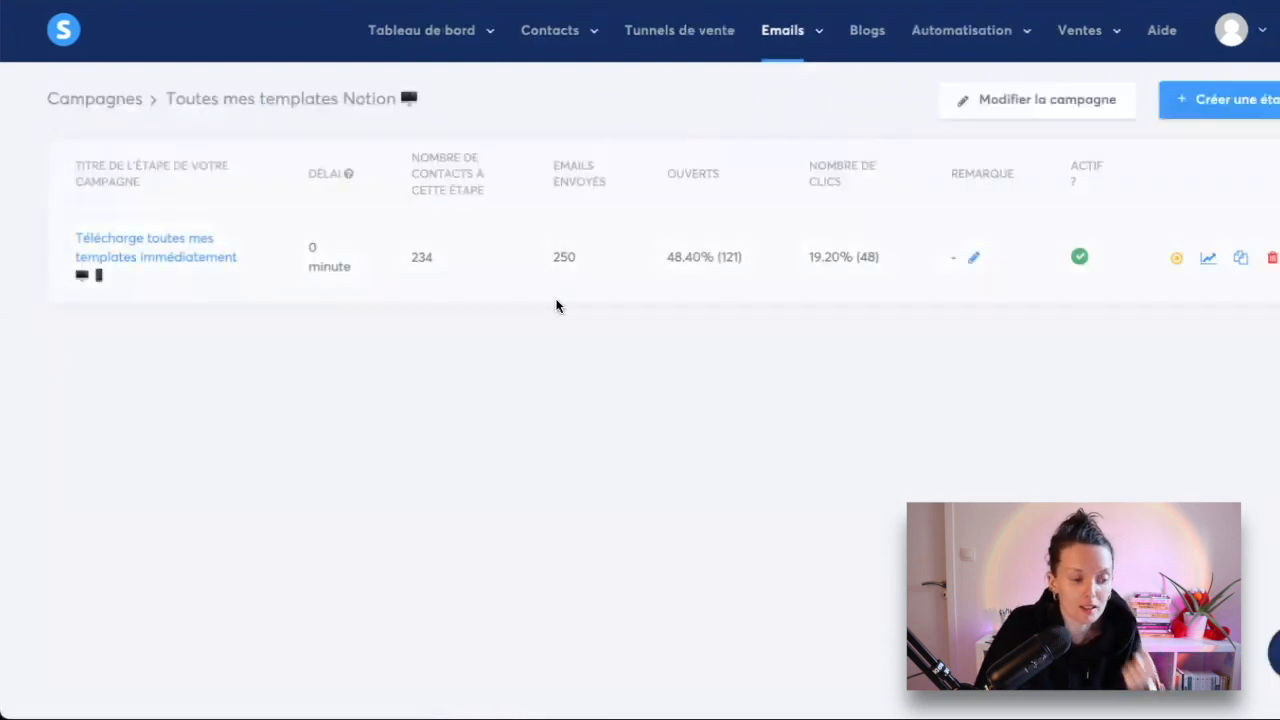
left_click(157, 258)
scroll(708, 508, "down", 8)
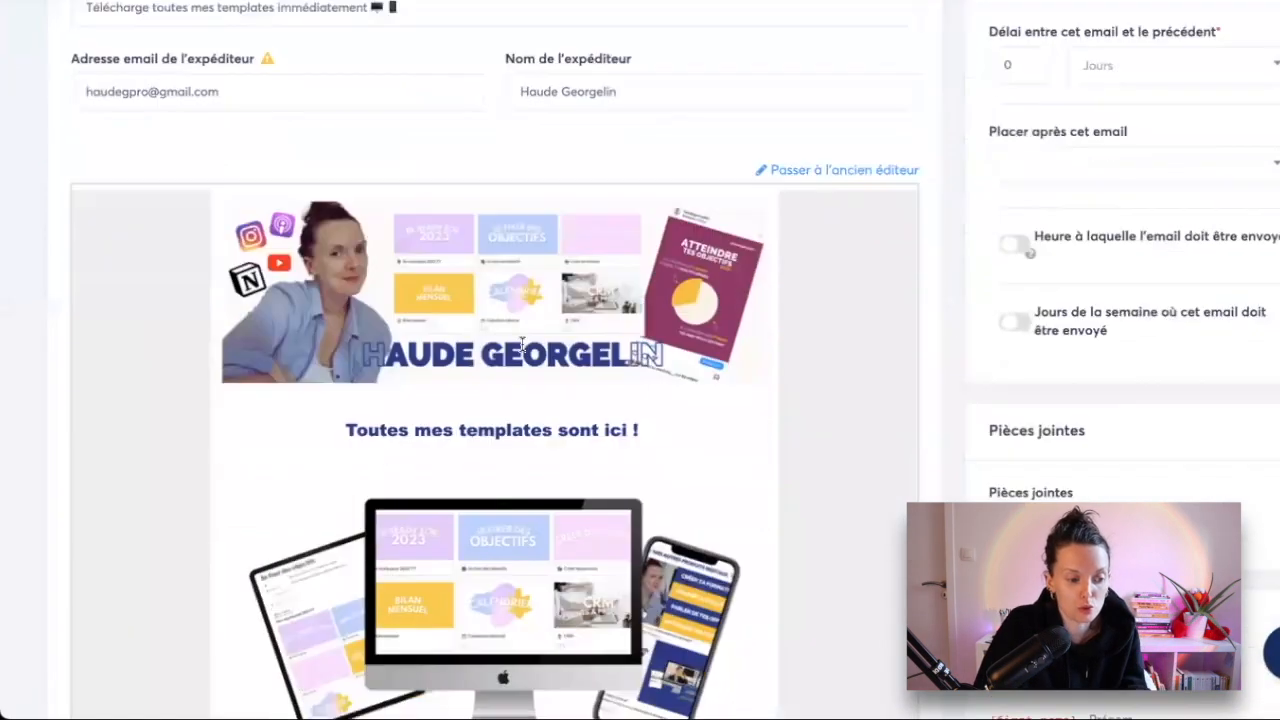
scroll(708, 508, "down", 8)
scroll(706, 509, "up", 20)
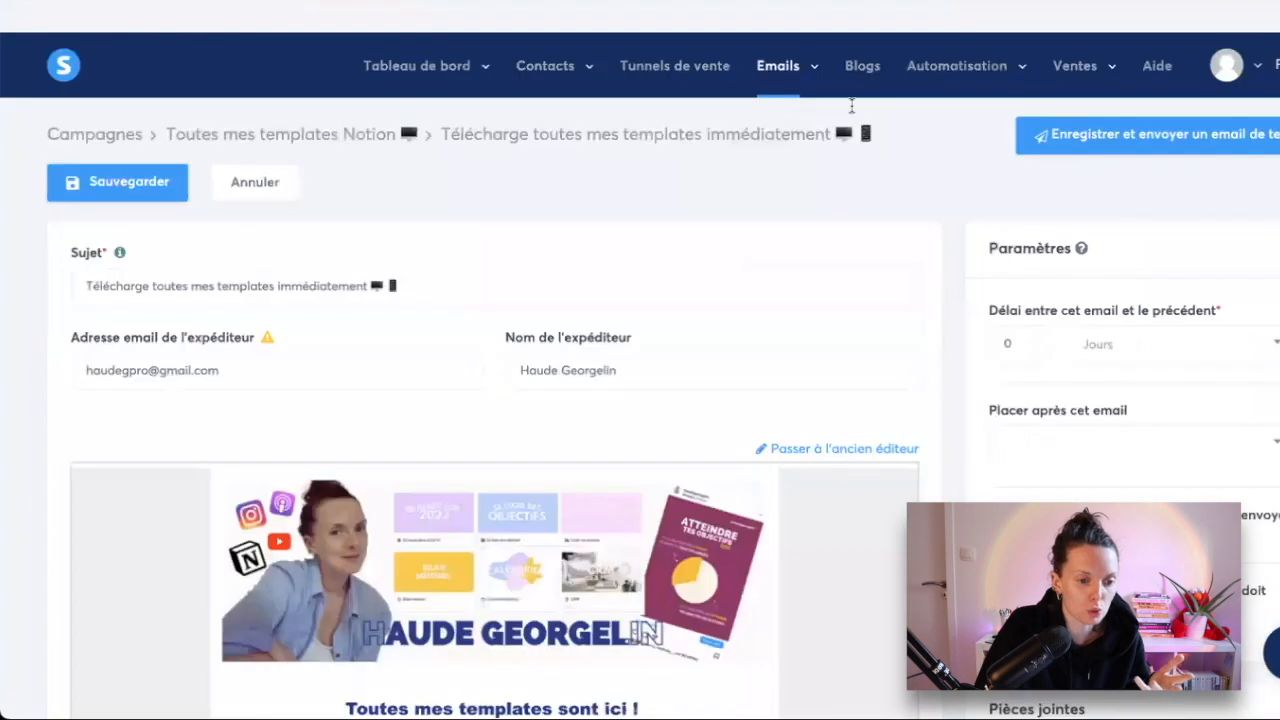
Examine the email sequence of the LD GYLD campaign and return to the campaigns list
mouse_move(780, 65)
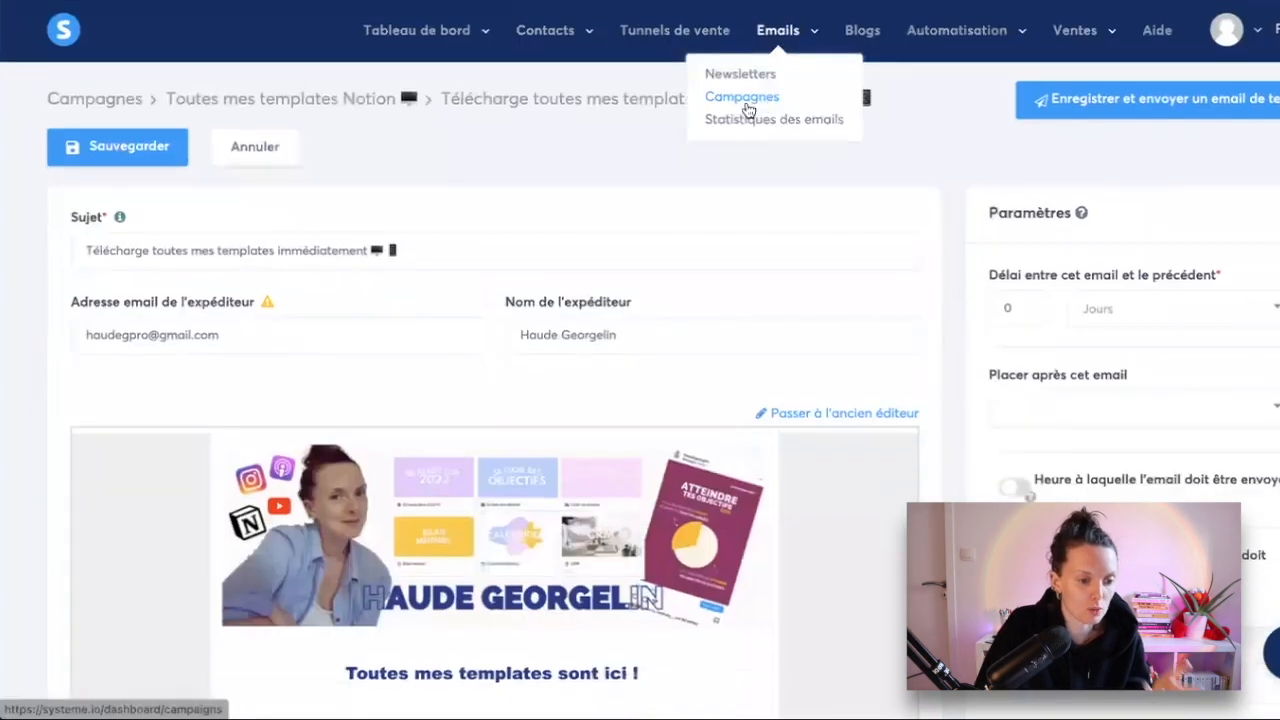
left_click(750, 133)
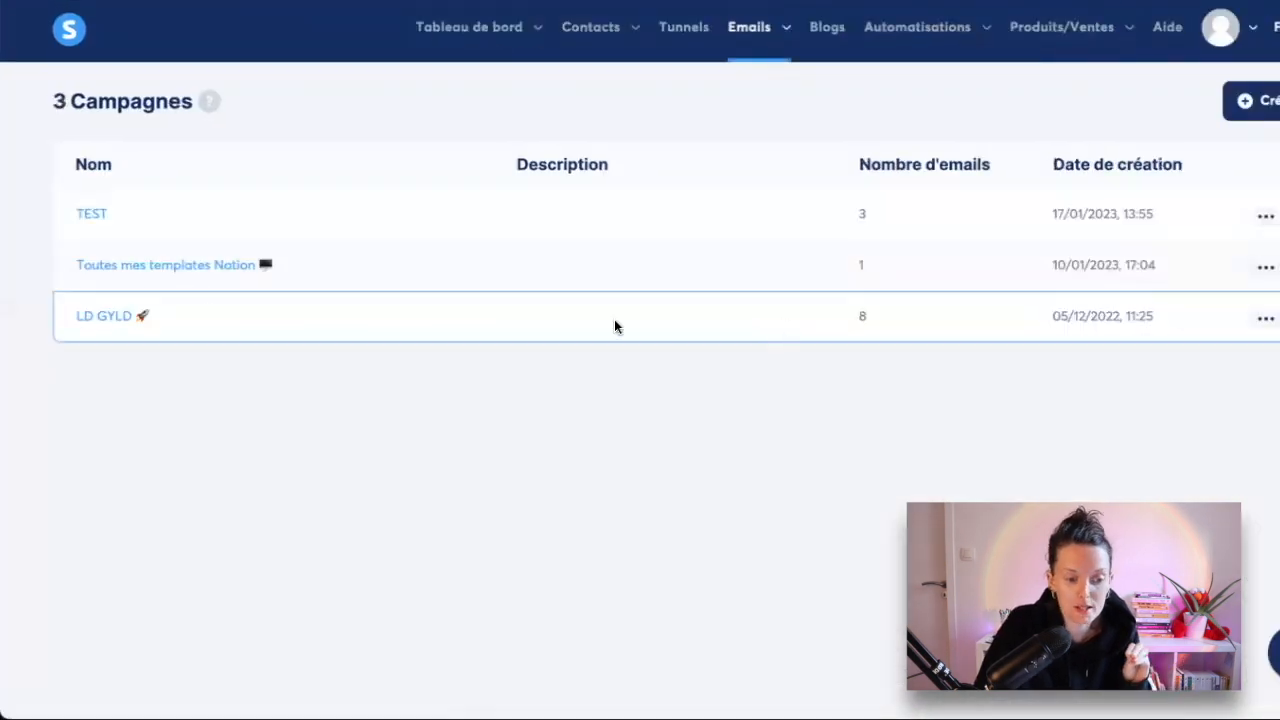
left_click(127, 317)
scroll(471, 346, "down", 1)
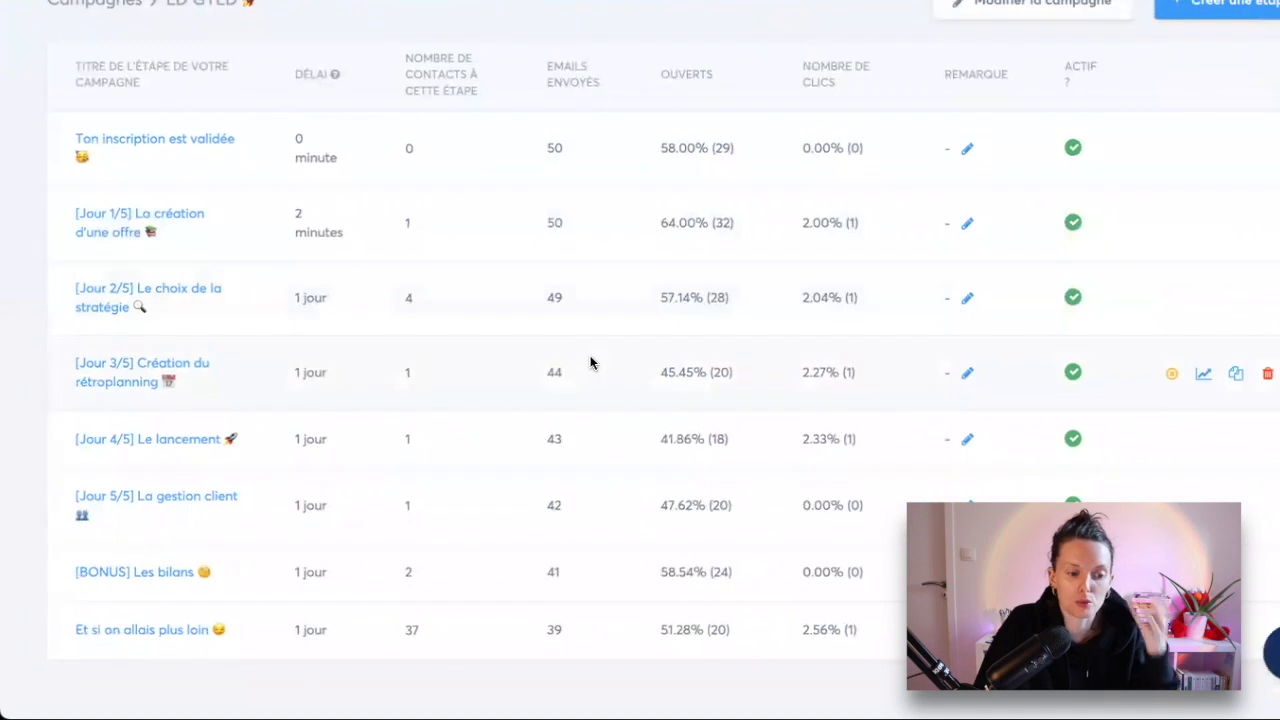
scroll(590, 363, "up", 1)
left_click(747, 102)
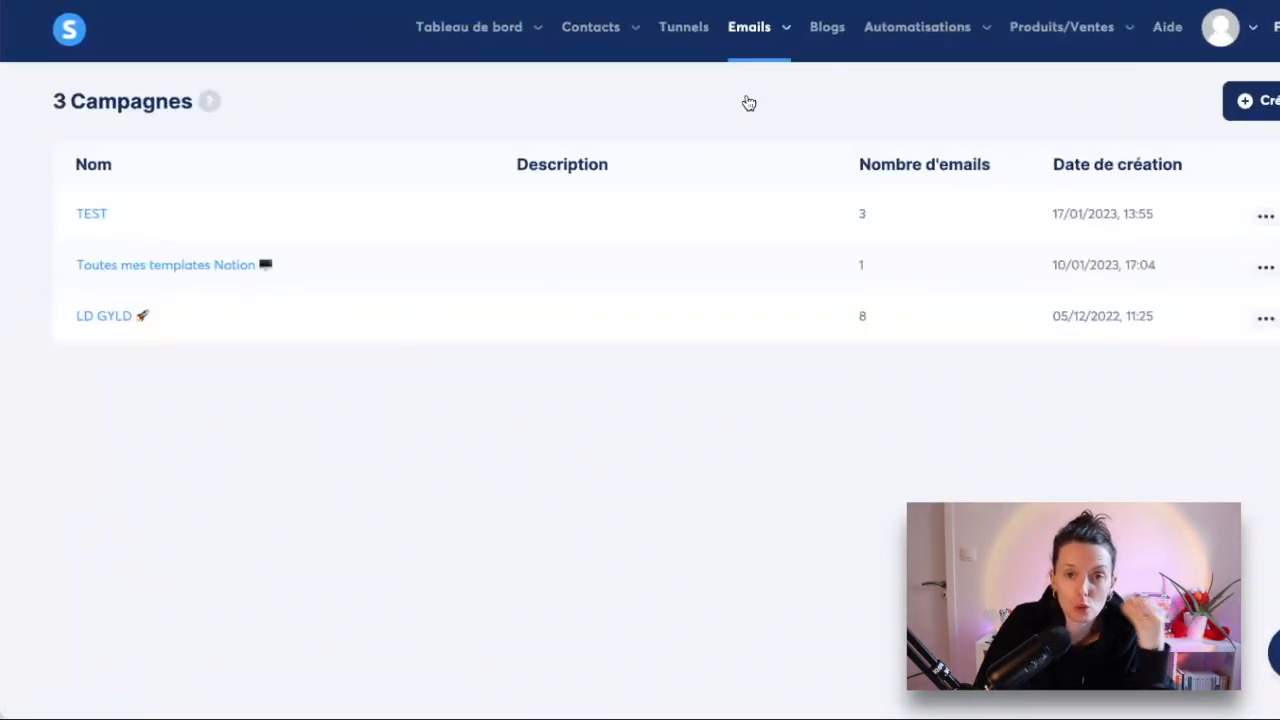
Open the list of Formations
mouse_move(1062, 37)
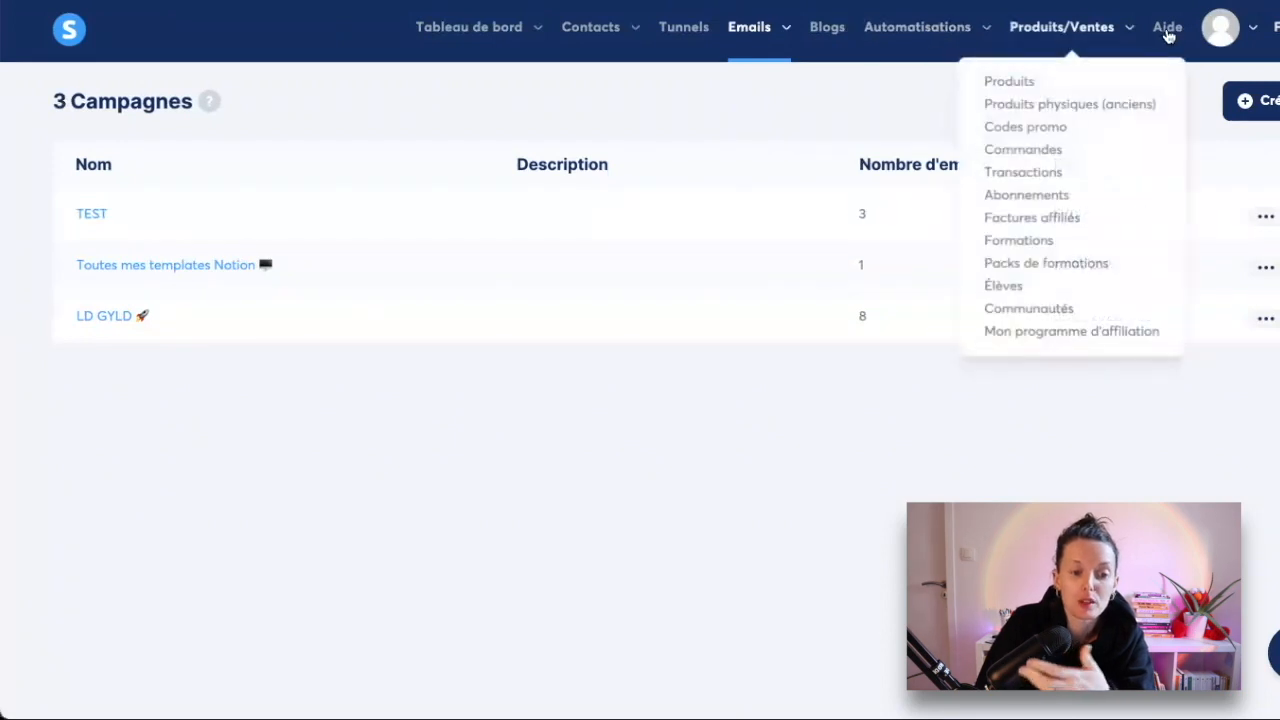
left_click(1041, 247)
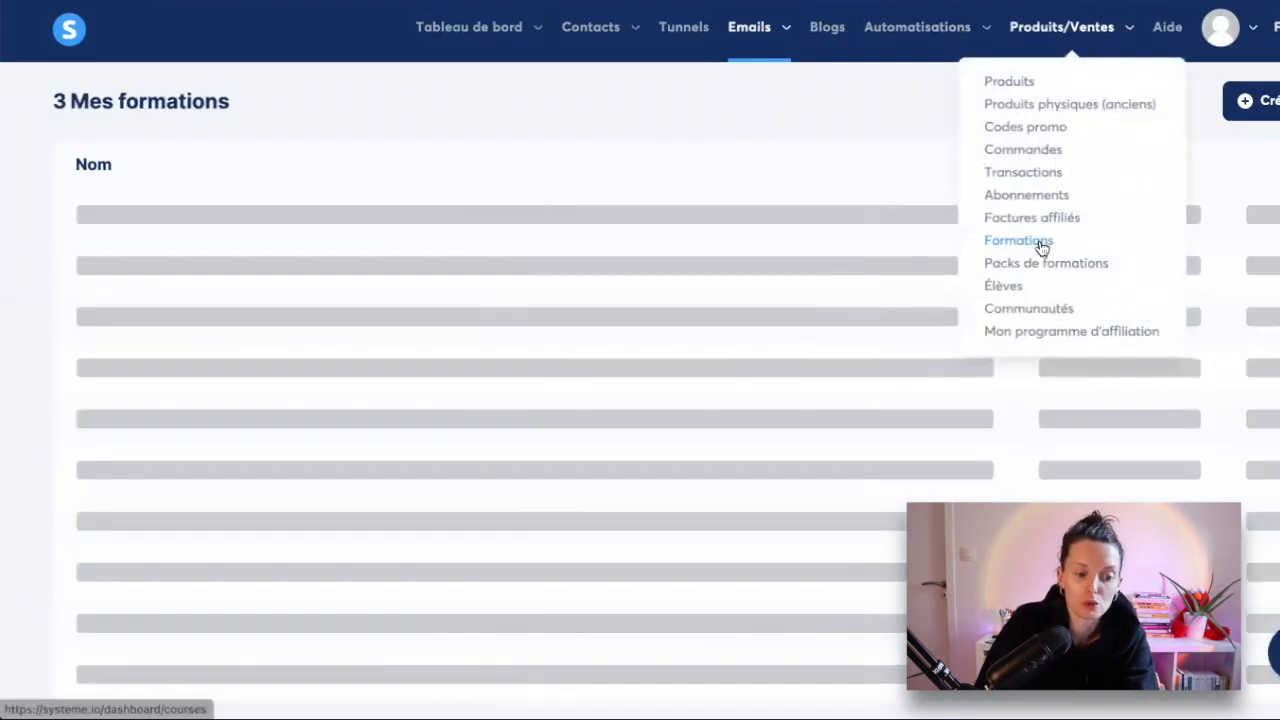